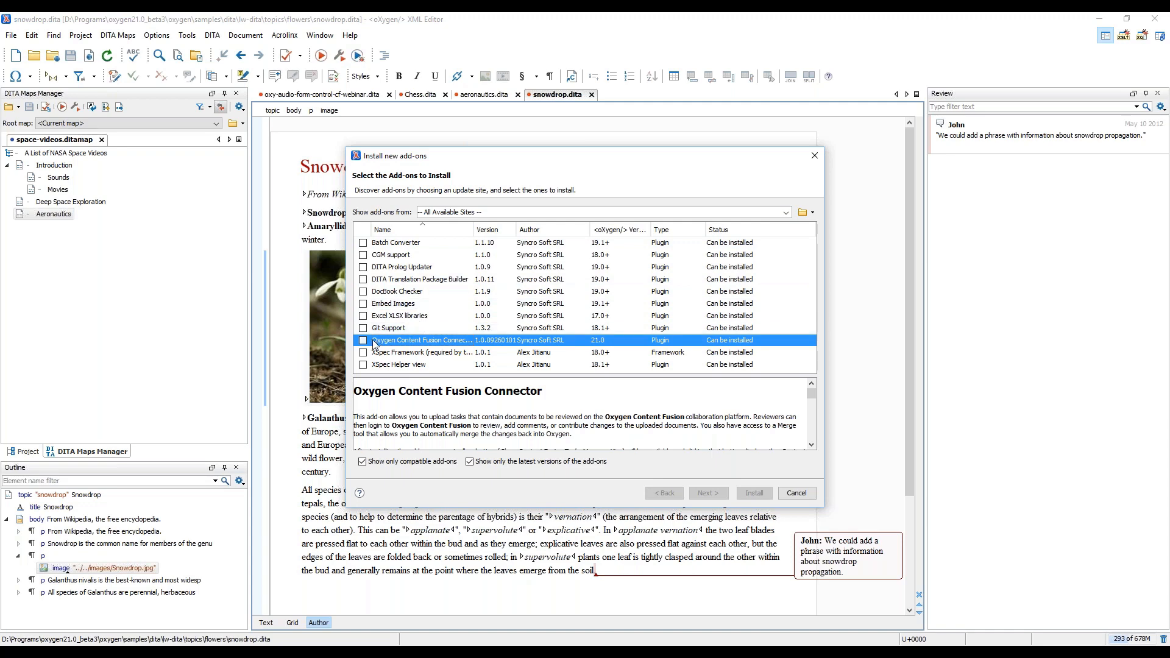
Install the Oxygen Content Fusion Connector add-on, accepting its license terms, and restart the editor.
click(364, 341)
click(712, 495)
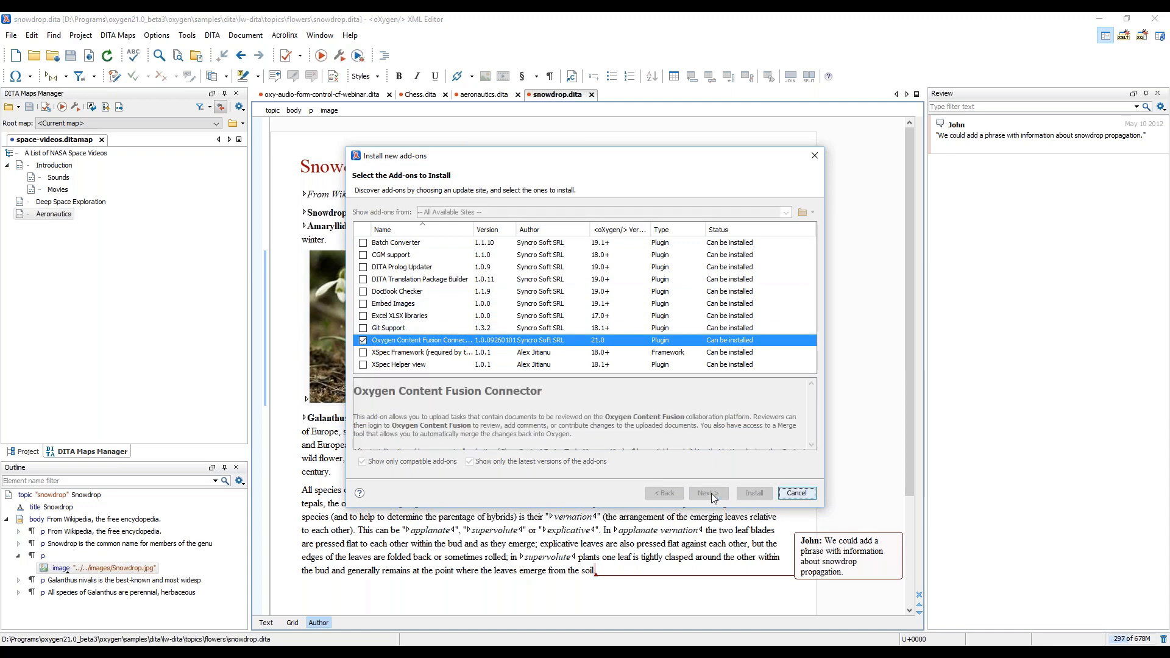
click(360, 465)
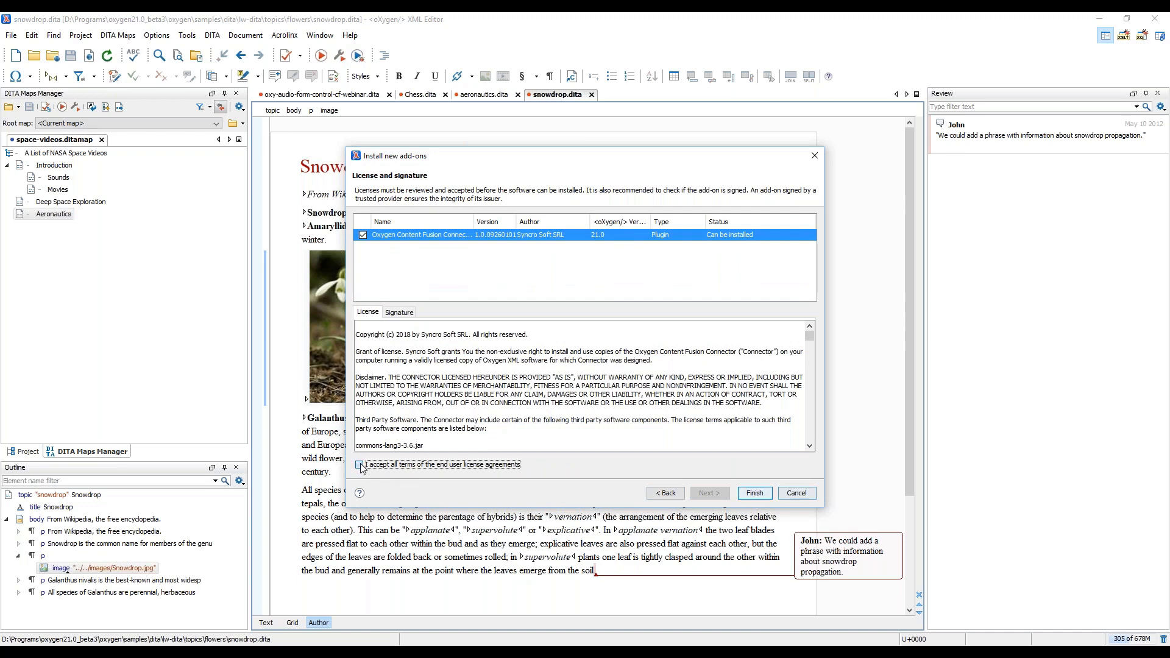
click(755, 493)
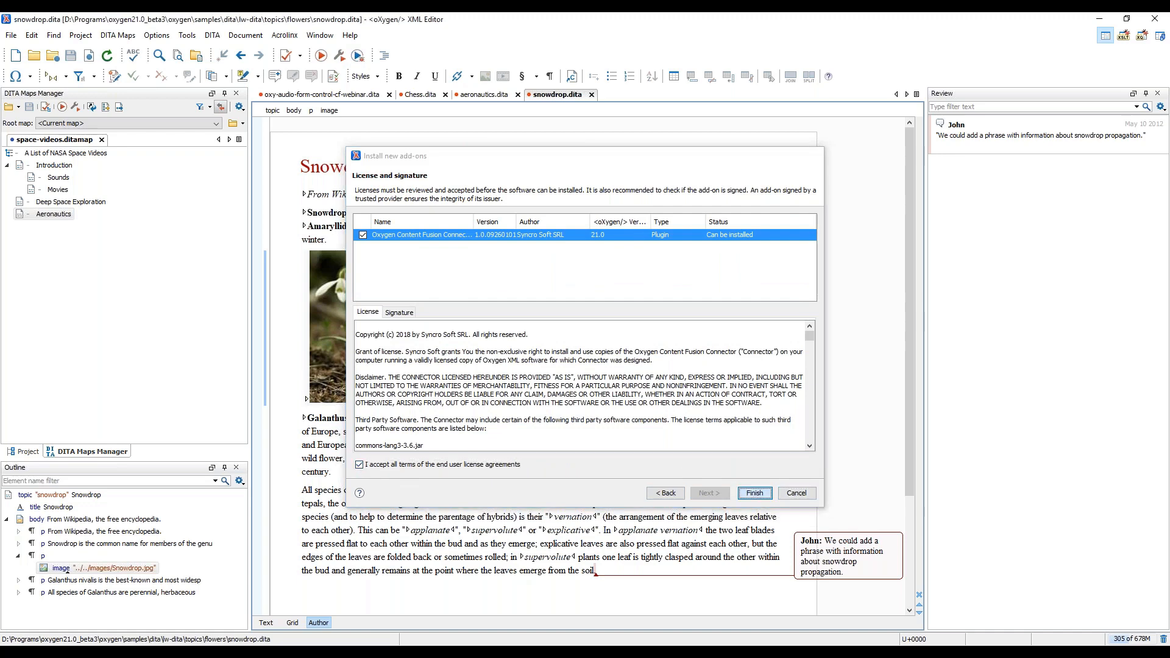
click(592, 352)
click(1149, 17)
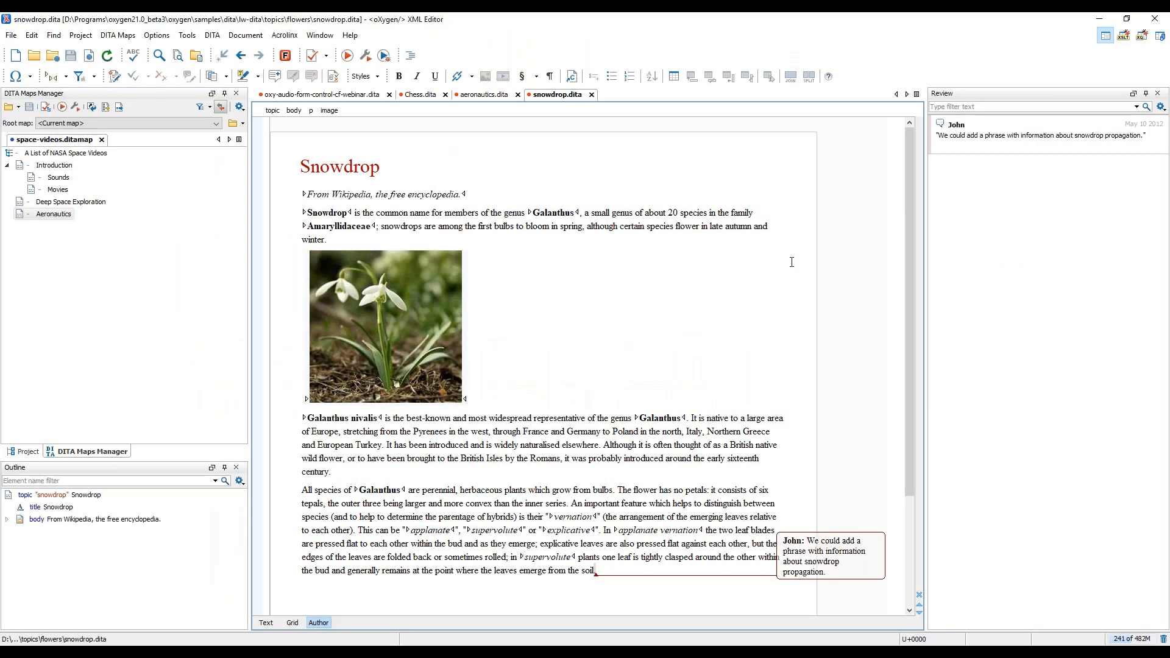
click(285, 56)
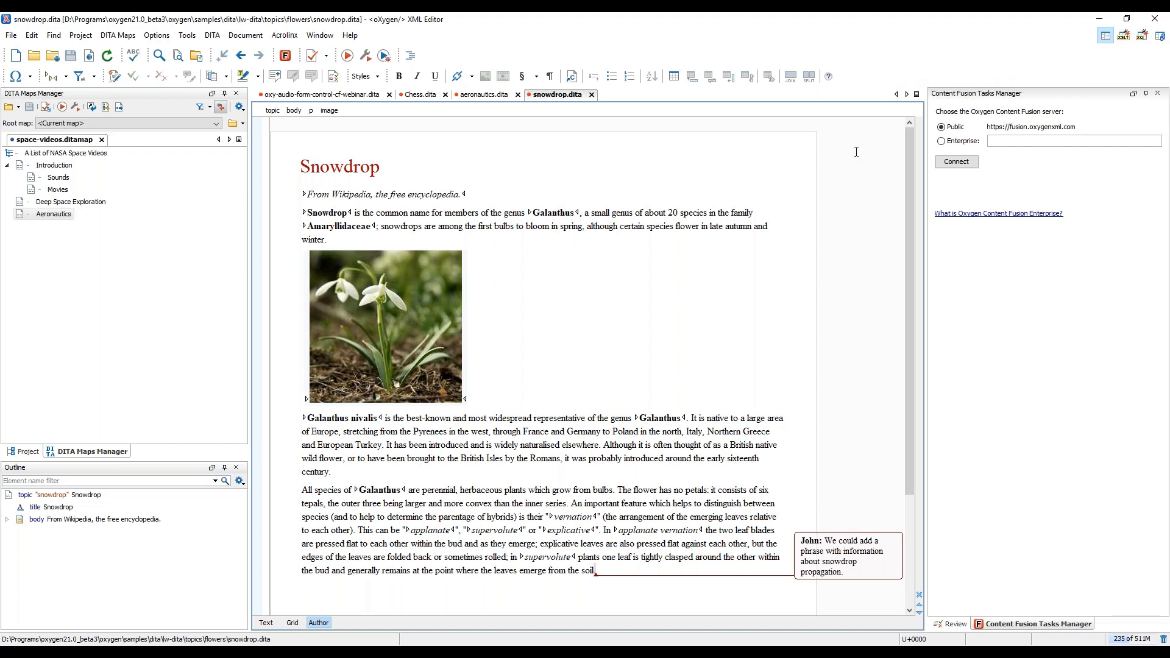
click(942, 141)
text(10.0.0.203:9080)
click(957, 162)
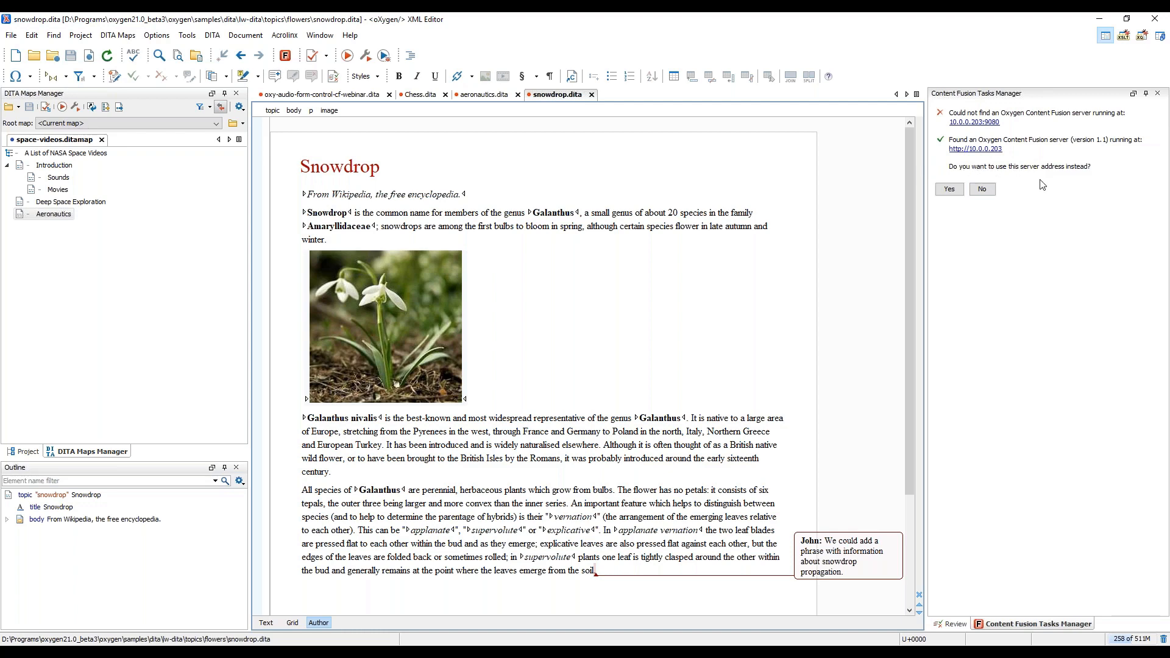
click(949, 191)
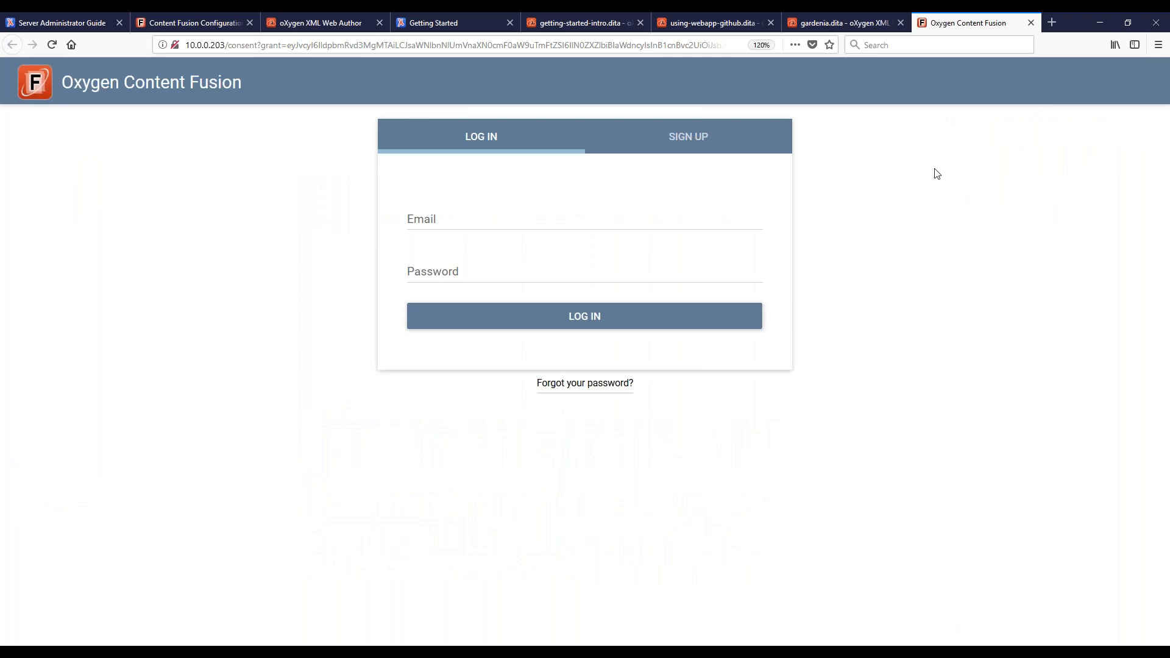
Log in to Content Fusion with the account e-mail and password to connect the XML editor.
click(699, 141)
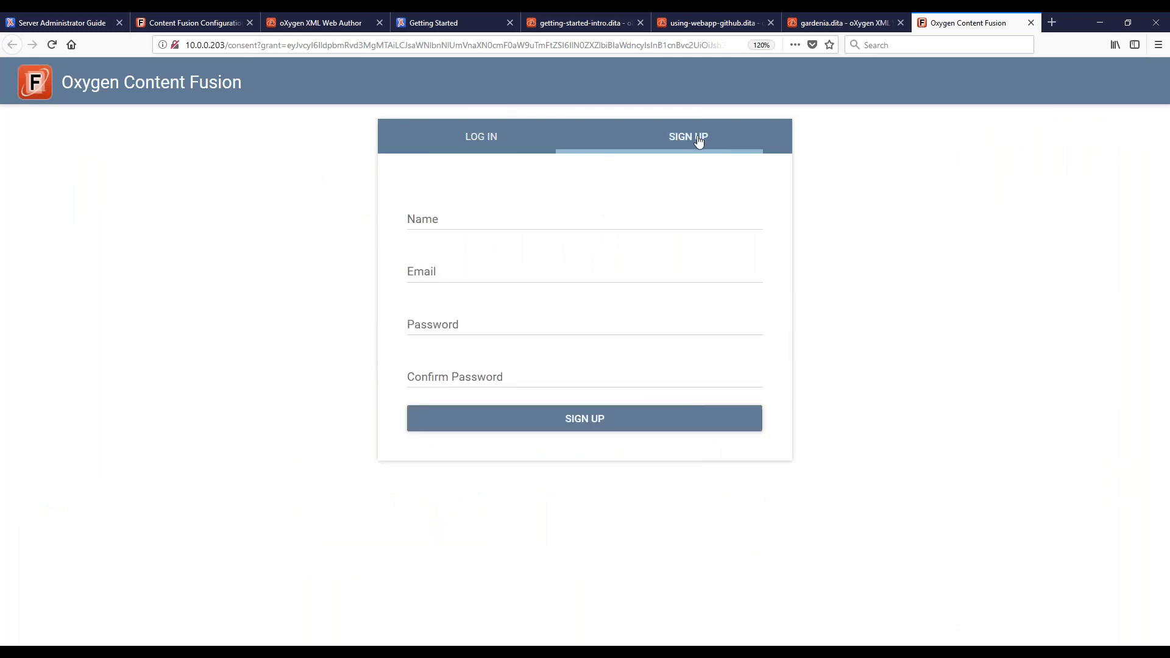
click(476, 143)
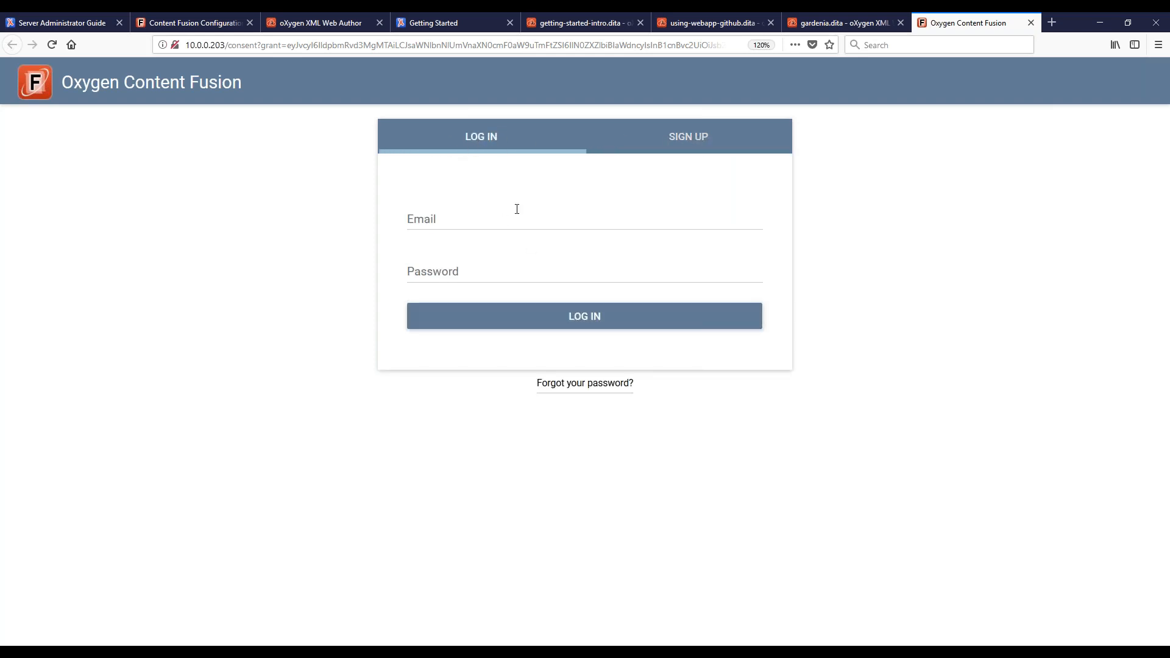
click(507, 220)
click(478, 265)
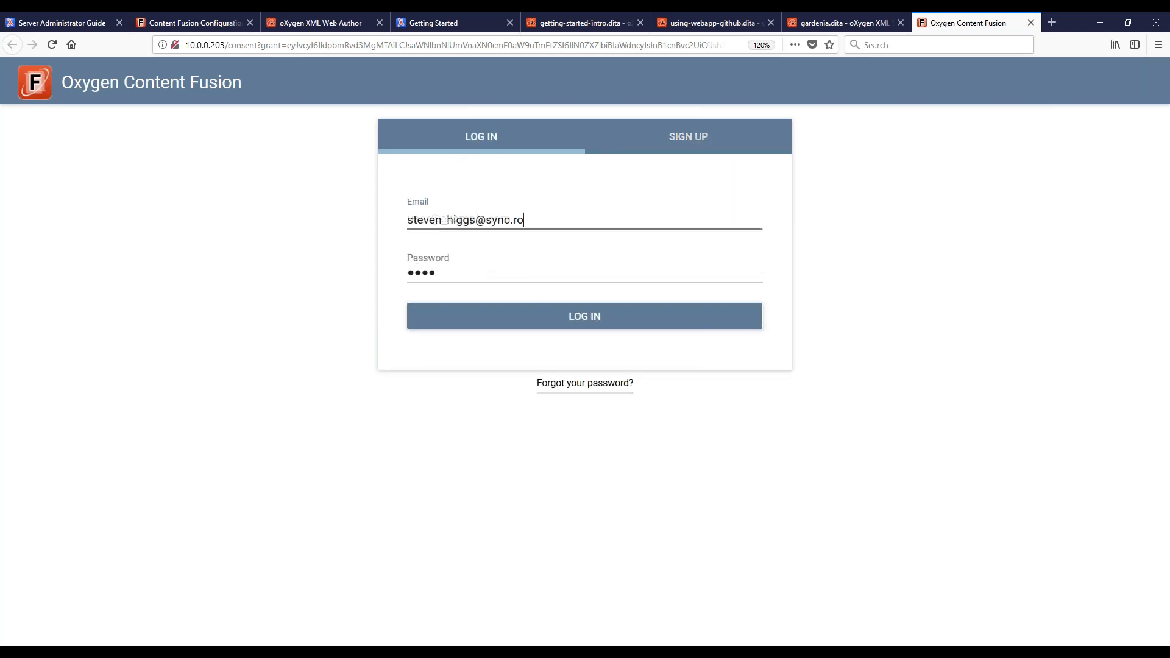
click(561, 316)
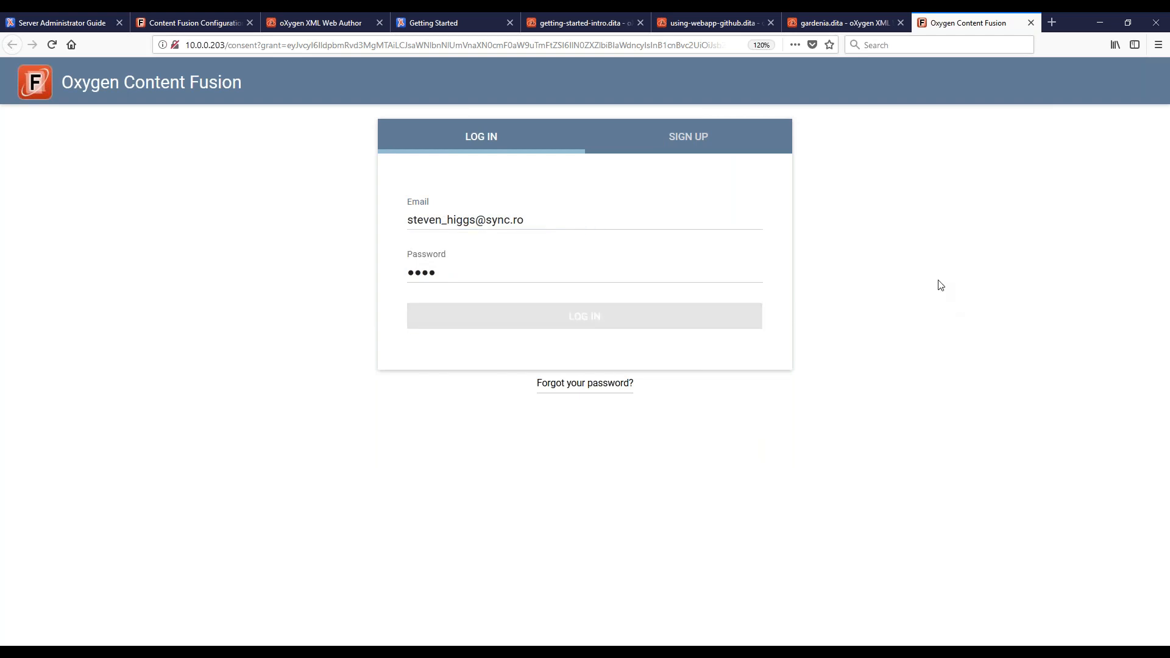
click(428, 383)
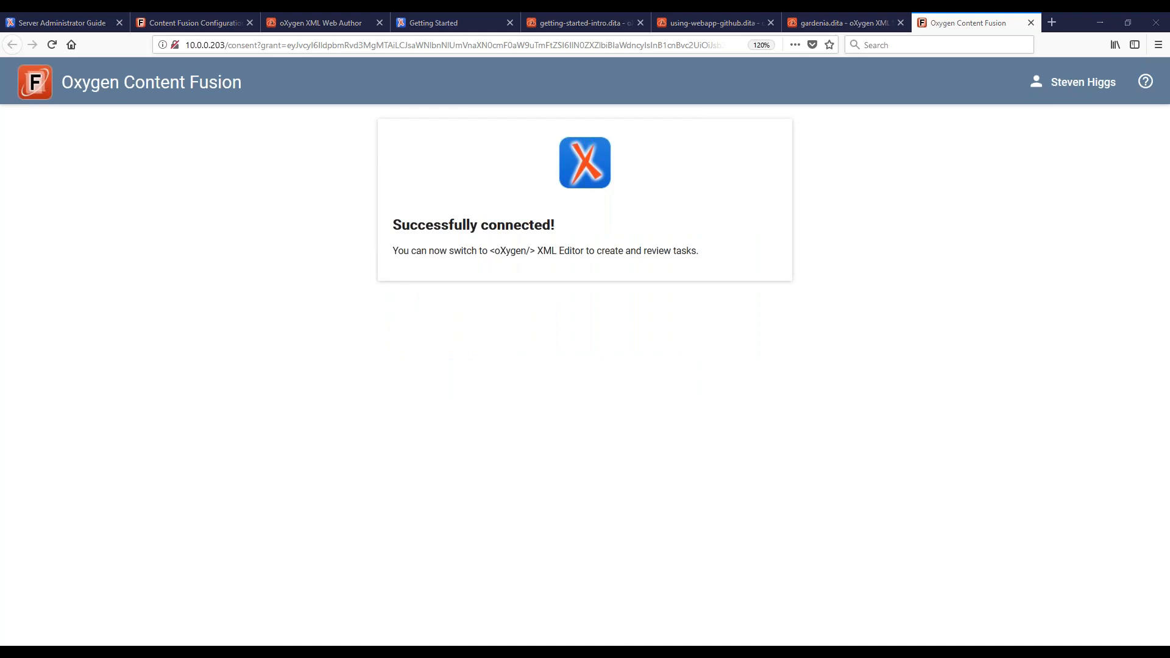
Switch back to oXygen XML Editor and check the Content Fusion connection status.
key(alt+Tab)
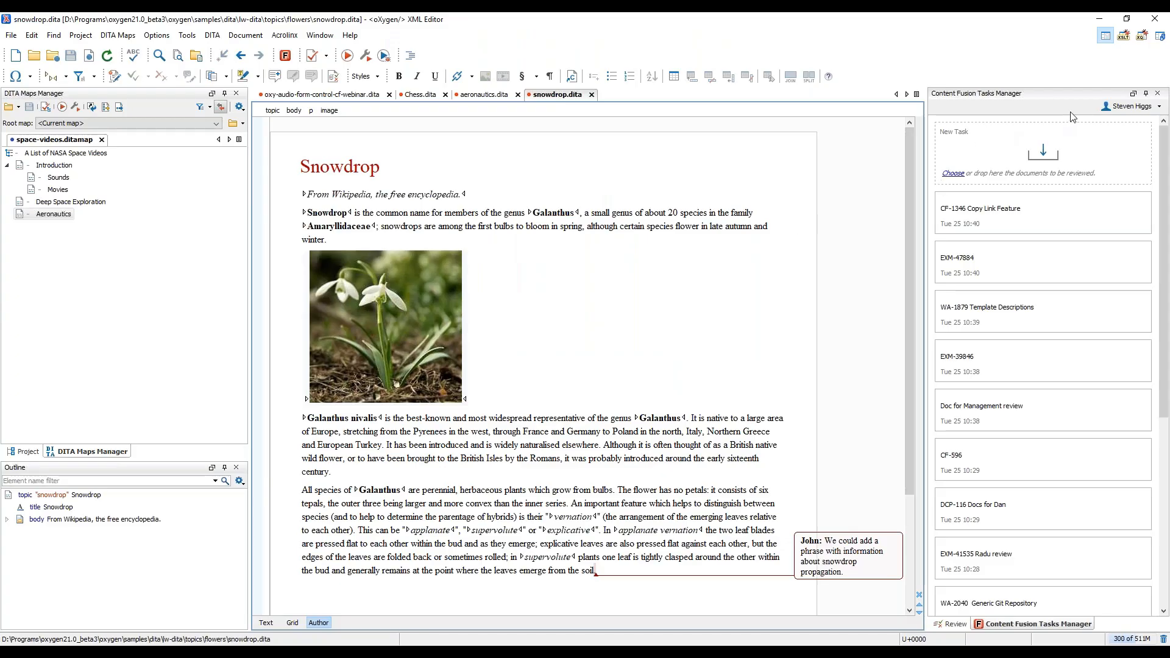
click(1155, 107)
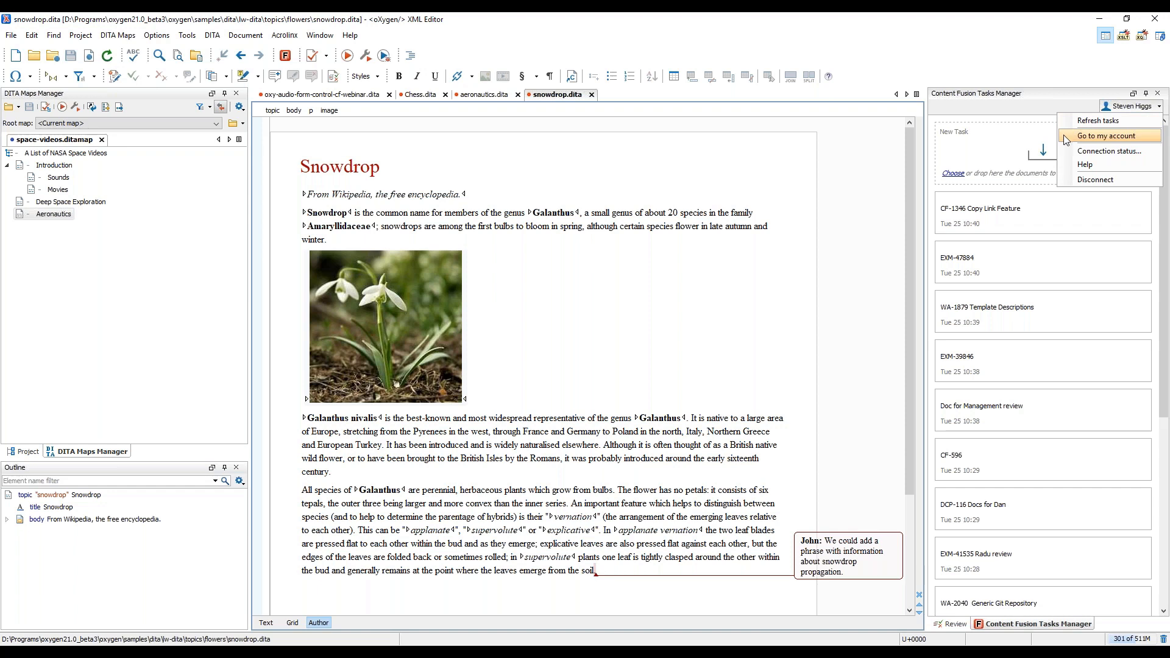
click(1113, 154)
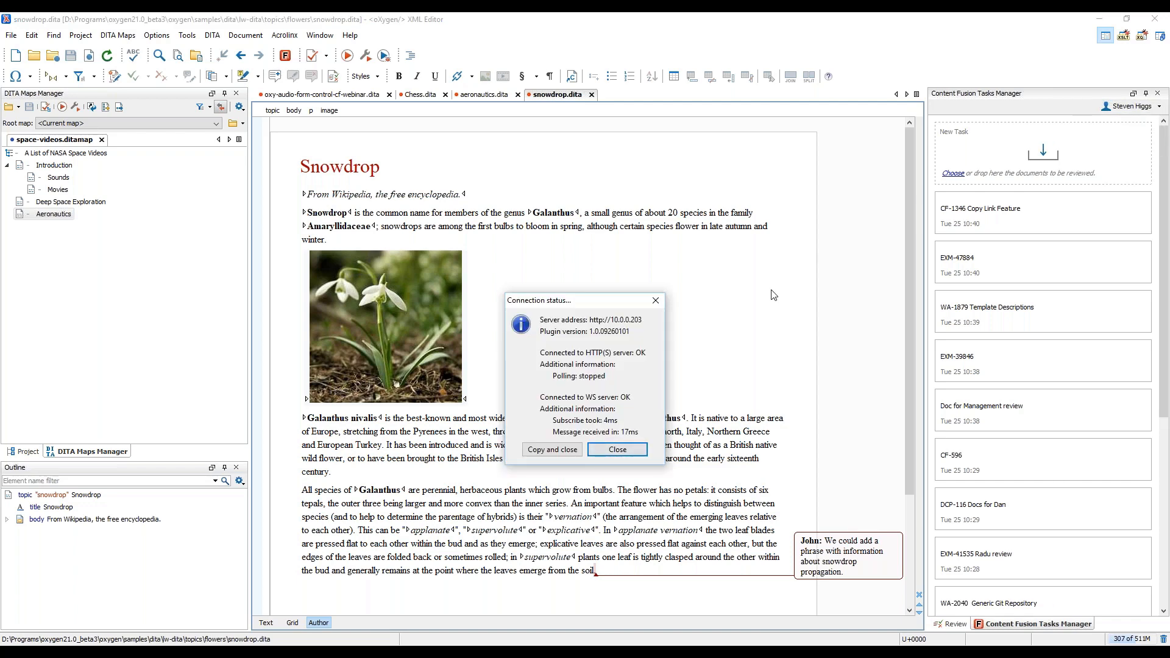
click(618, 449)
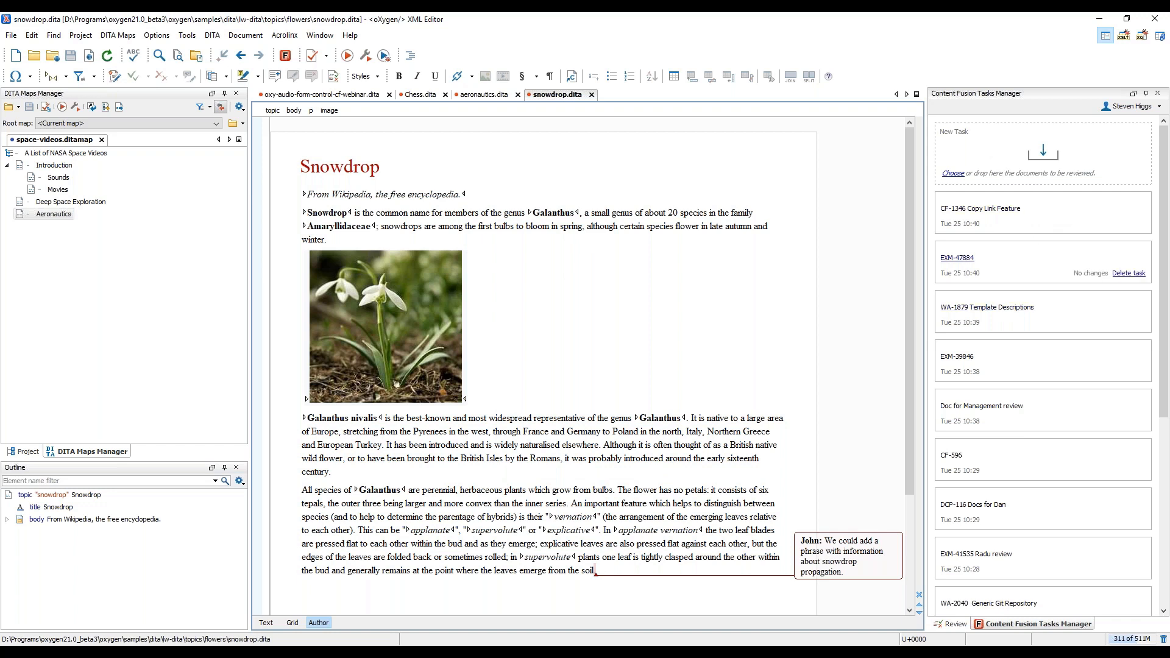
Add the open snowdrop.dita file to a new review task and upload it with the summary "Lightweight DITA topic".
mouse_move(1025, 305)
right_click(619, 176)
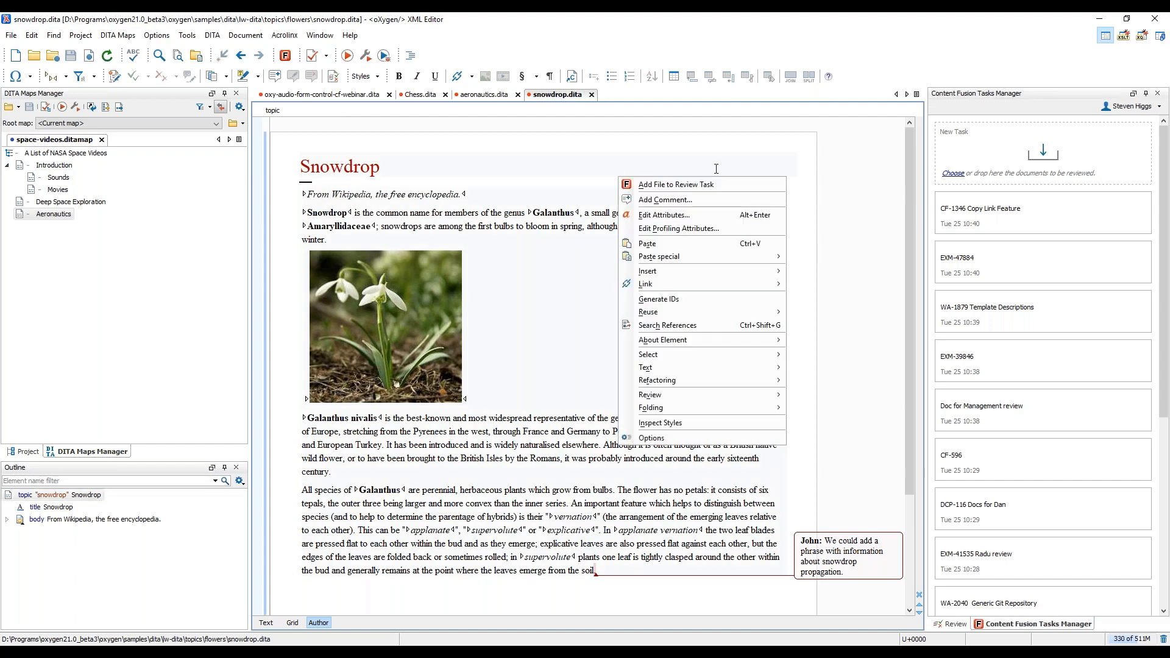
click(683, 185)
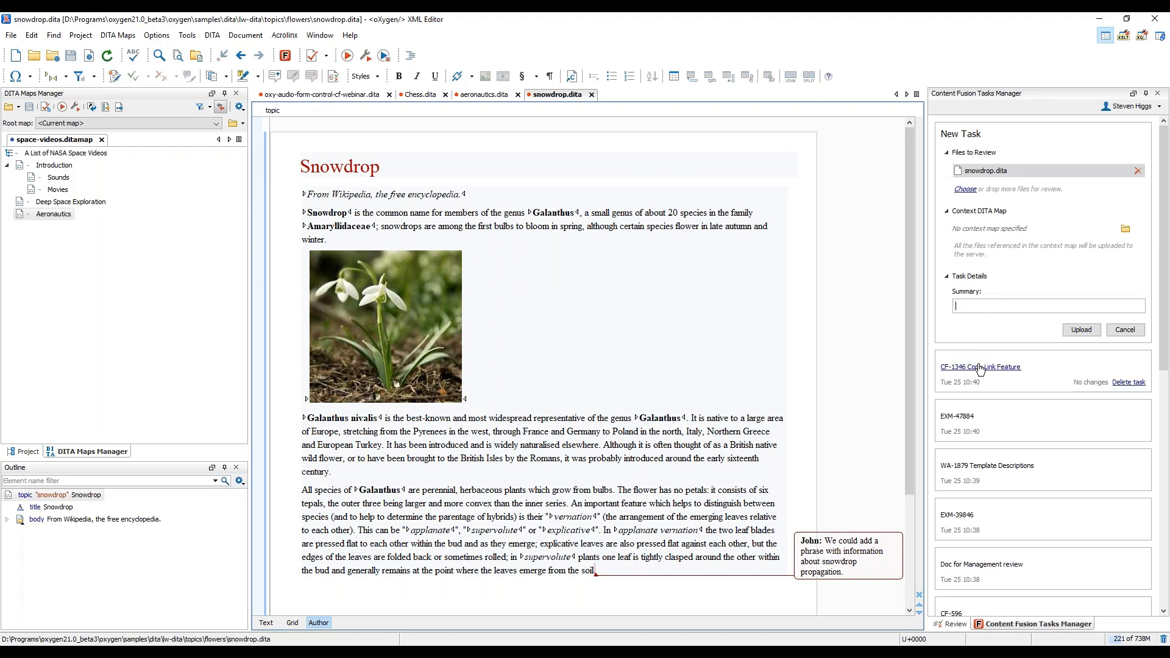
mouse_move(961, 420)
text(ightweight DITA topic)
click(1081, 330)
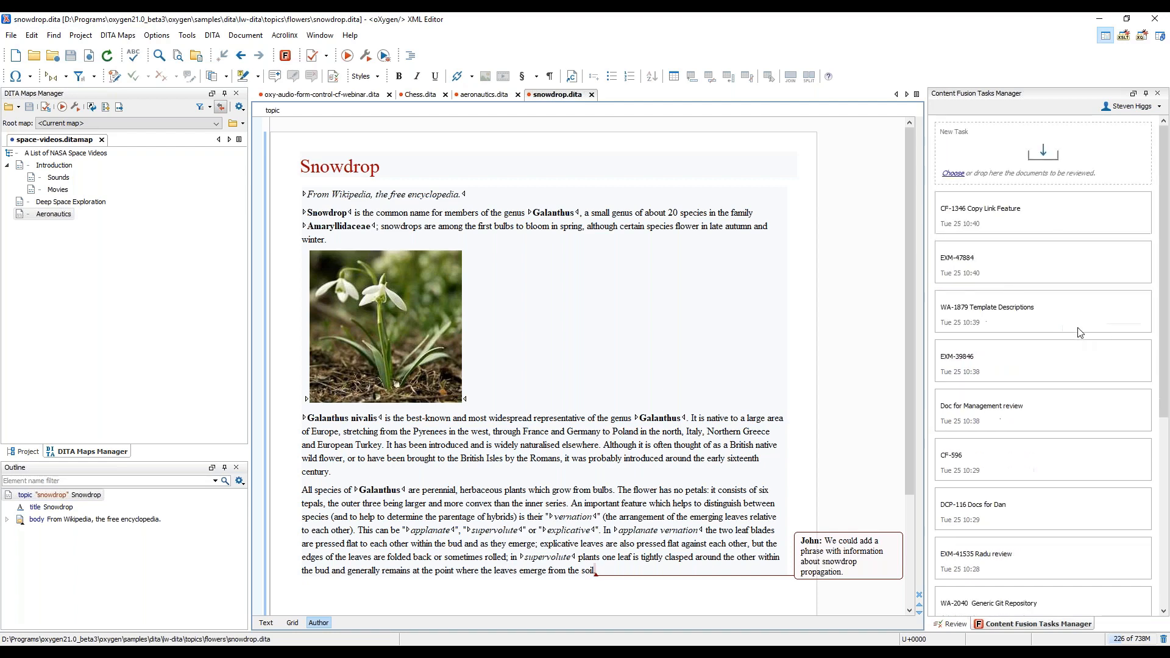
Upload a review task named "Files from the Project view" containing accessibility.dita, accessing-documents.dita and account_management.dita from the project.
click(24, 451)
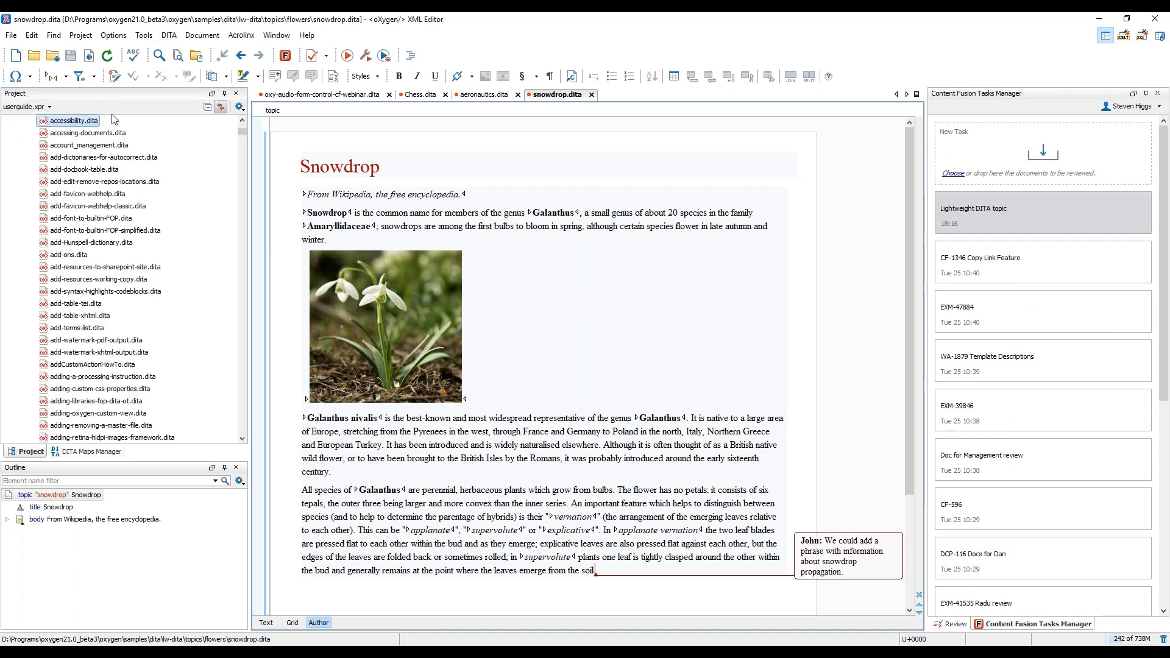
shift+click(80, 147)
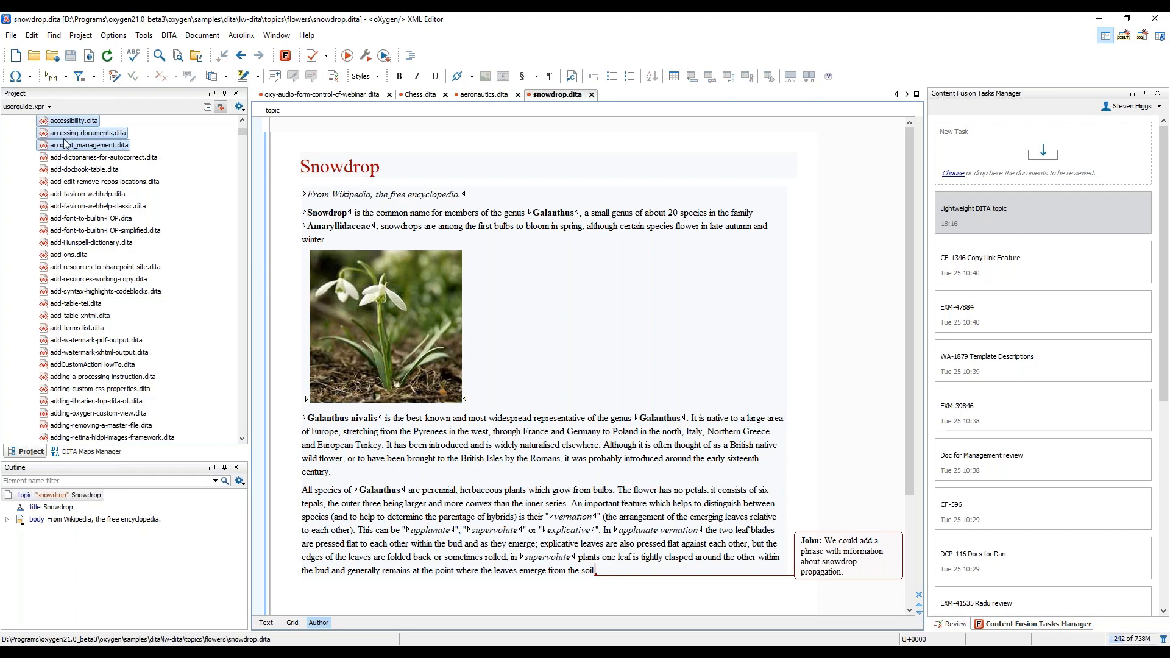
drag(67, 135, 1042, 152)
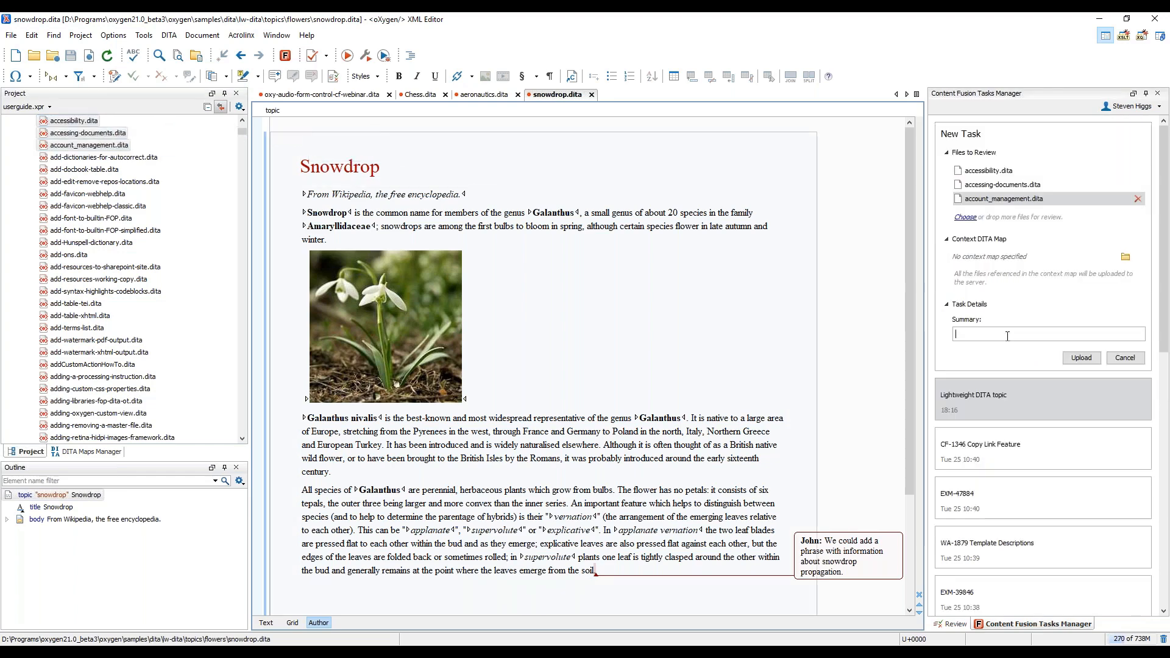
click(1007, 336)
text(Files from the Project view)
click(1072, 361)
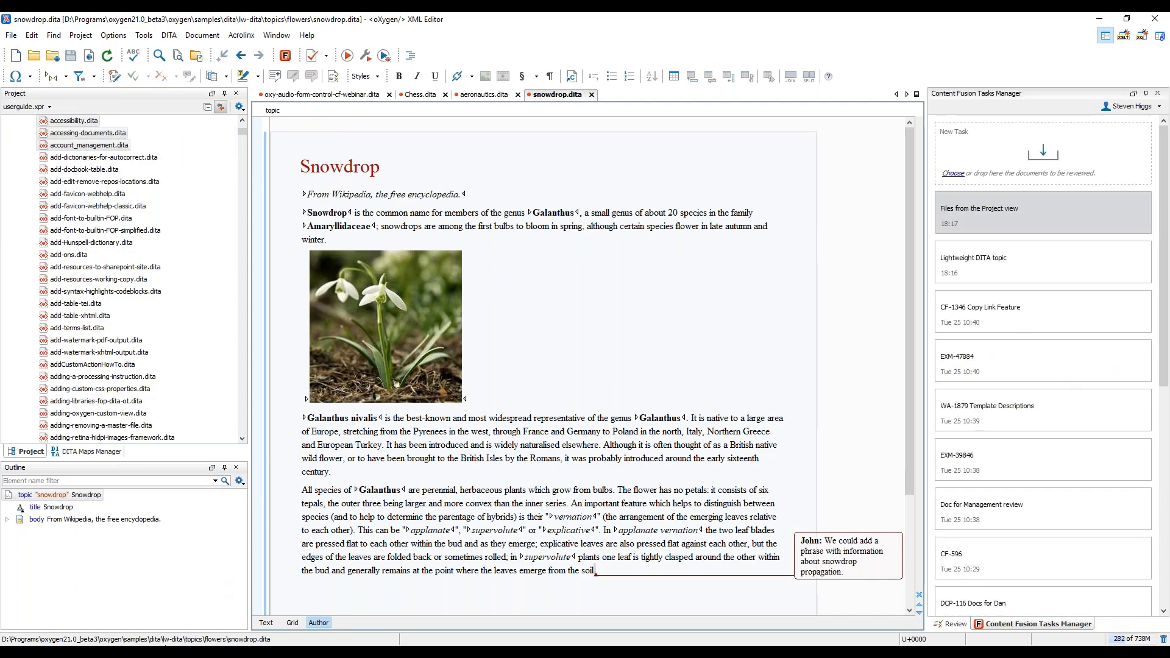
Create a review task from Chess.dita in the CF_Webinar folder, view the topic, and upload the task as "XML w/o css and images".
key(alt+Tab)
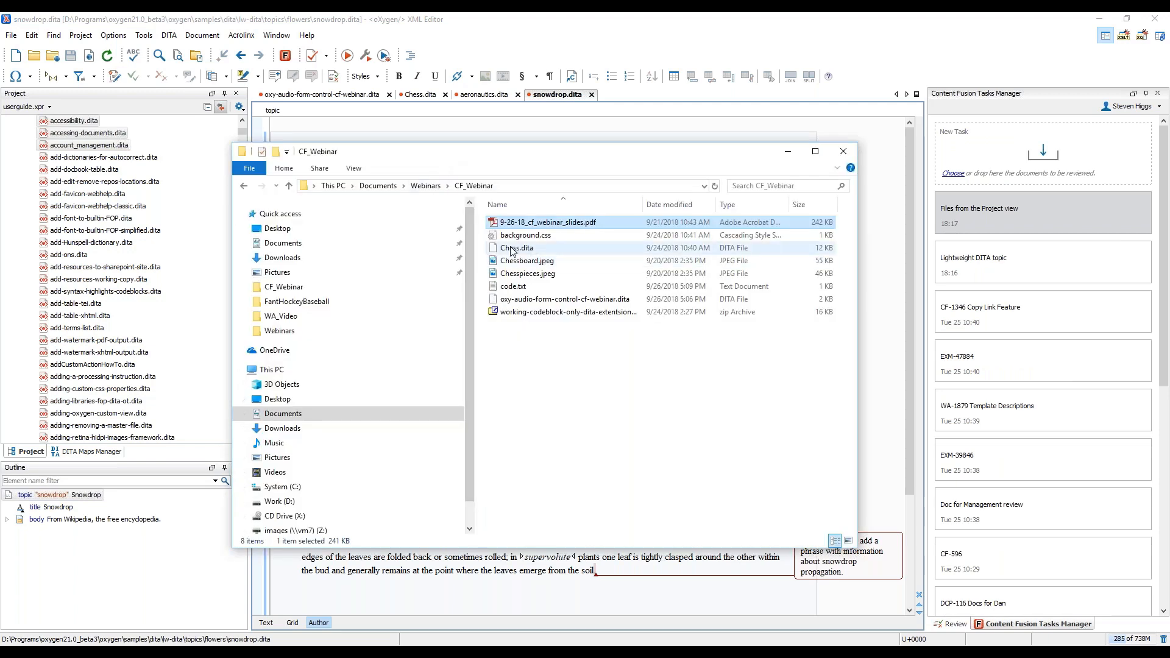
drag(510, 250, 991, 169)
drag(989, 166, 990, 167)
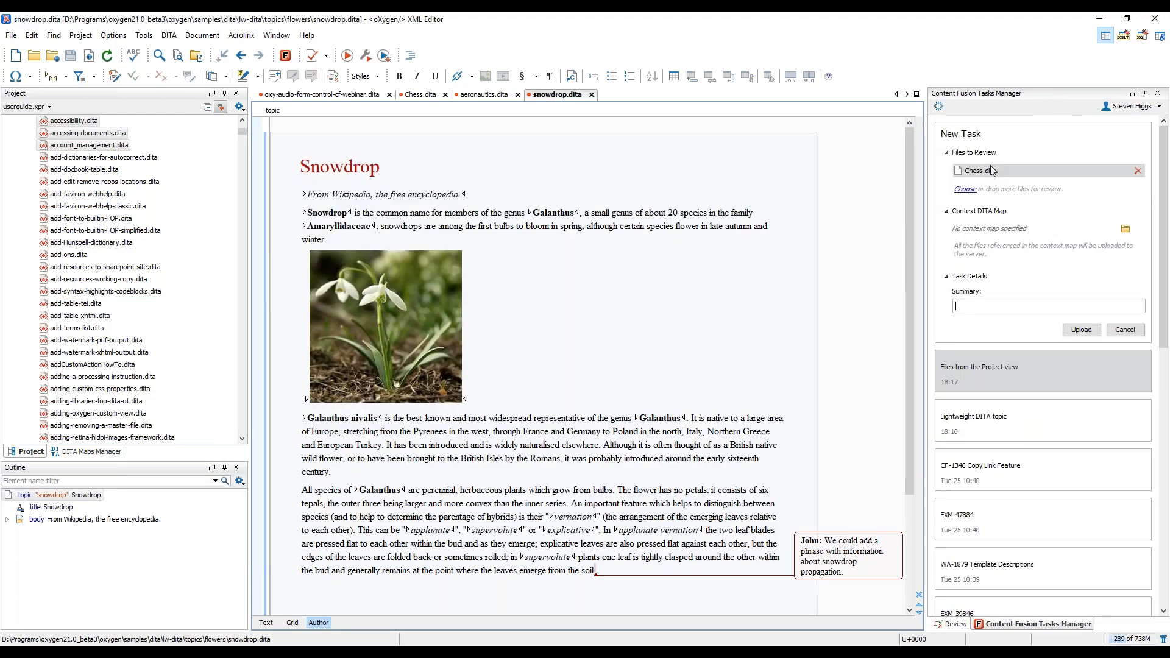
click(419, 95)
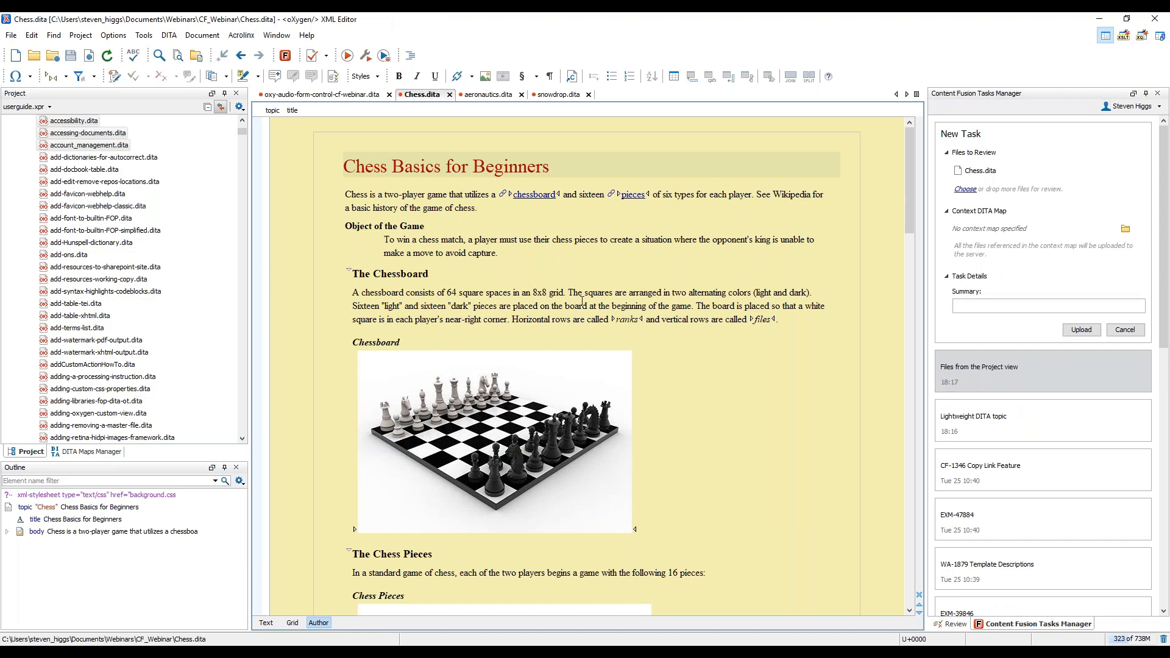
scroll(582, 301, down, 2)
scroll(582, 301, up, 2)
click(1006, 304)
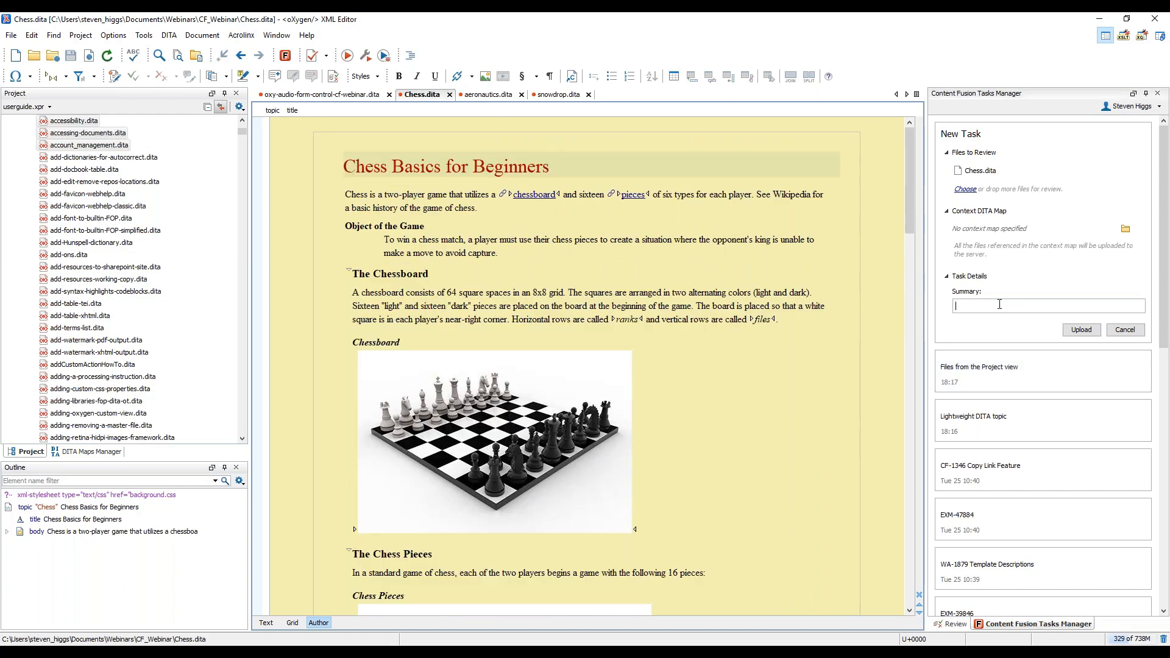
text(XML w/o css and images)
click(1082, 330)
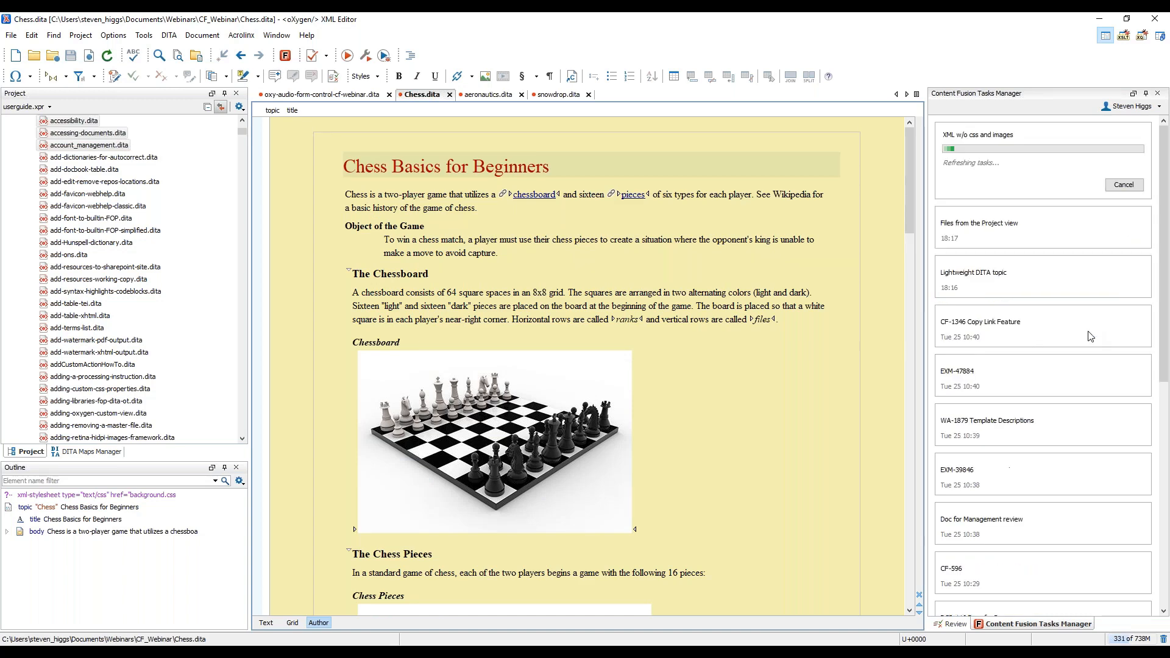
Upload a review task named "XML with css and images" containing Chess.dita, background.css, Chessboard.jpeg and Chesspieces.jpeg from the CF_Webinar folder.
click(135, 645)
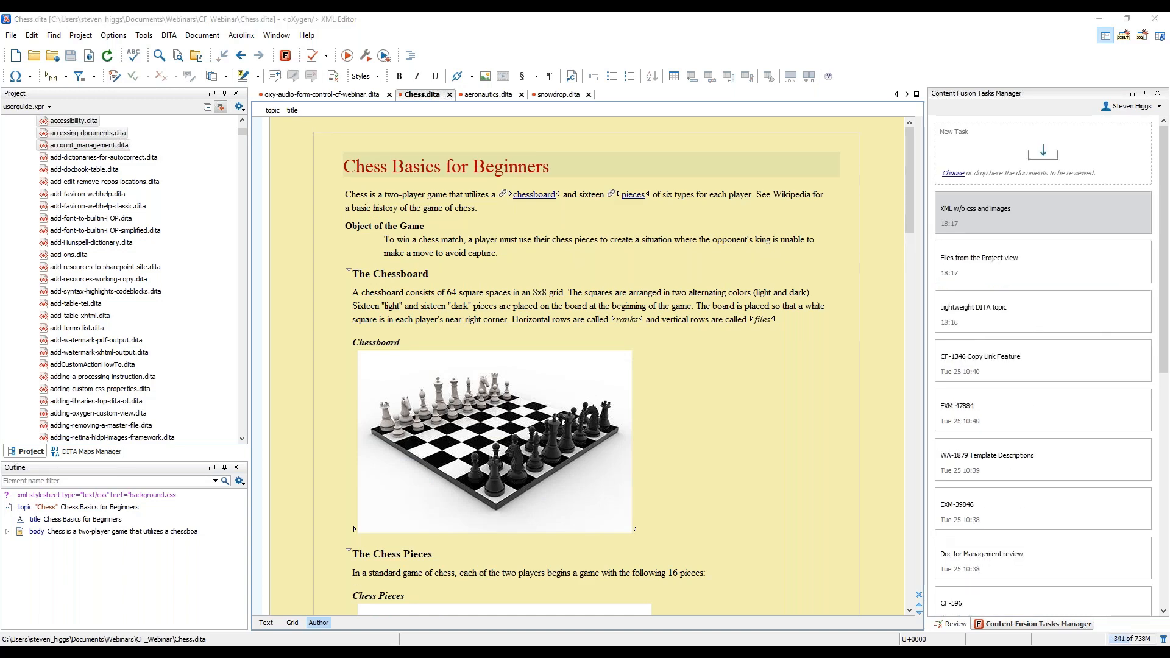
click(529, 236)
shift+click(527, 273)
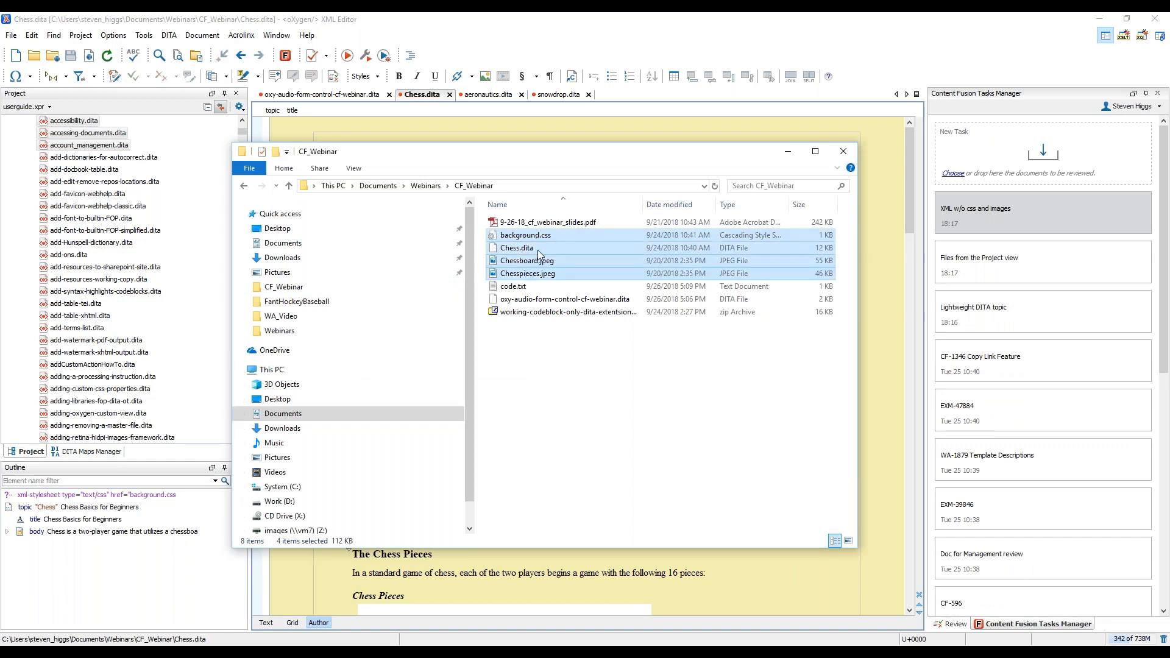
drag(547, 249, 1004, 181)
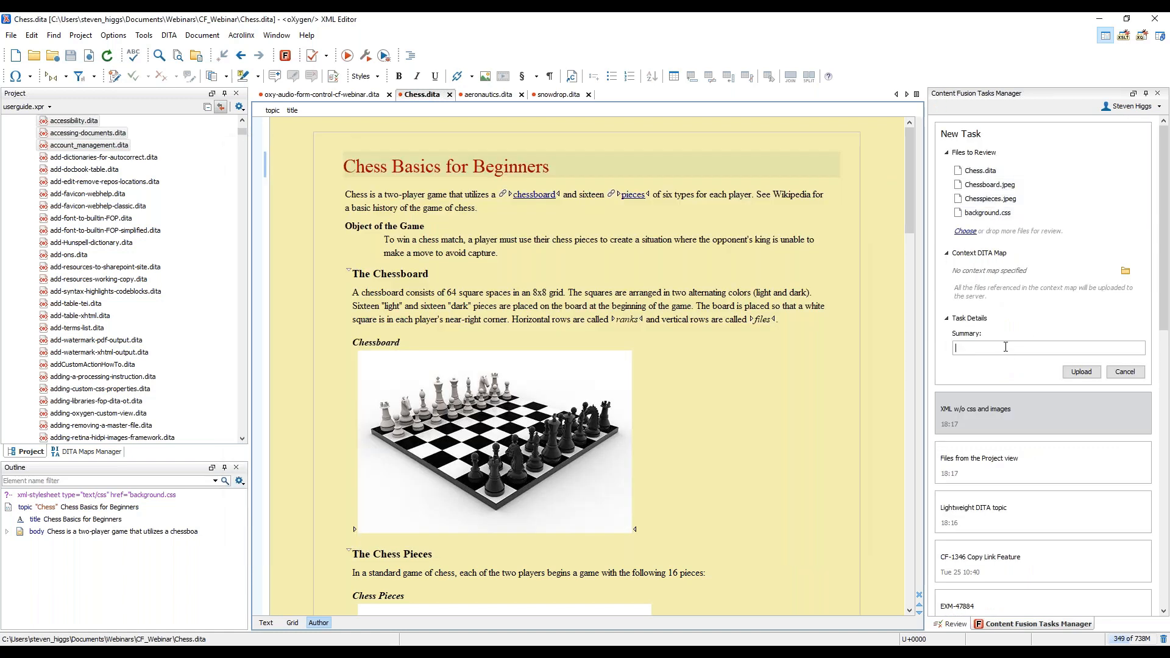
text(XML with css and images)
click(1082, 371)
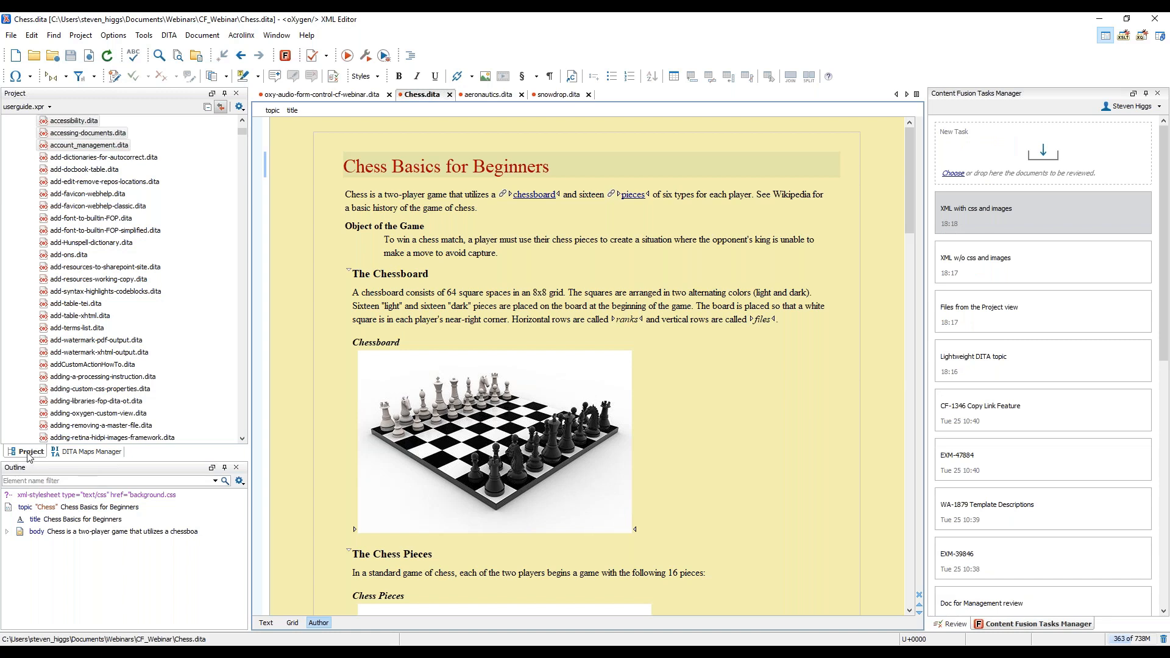
Upload a review task named "DITA topics from DMM" containing the Deep Space Exploration and Aeronautics topics from space-videos.ditamap.
click(66, 453)
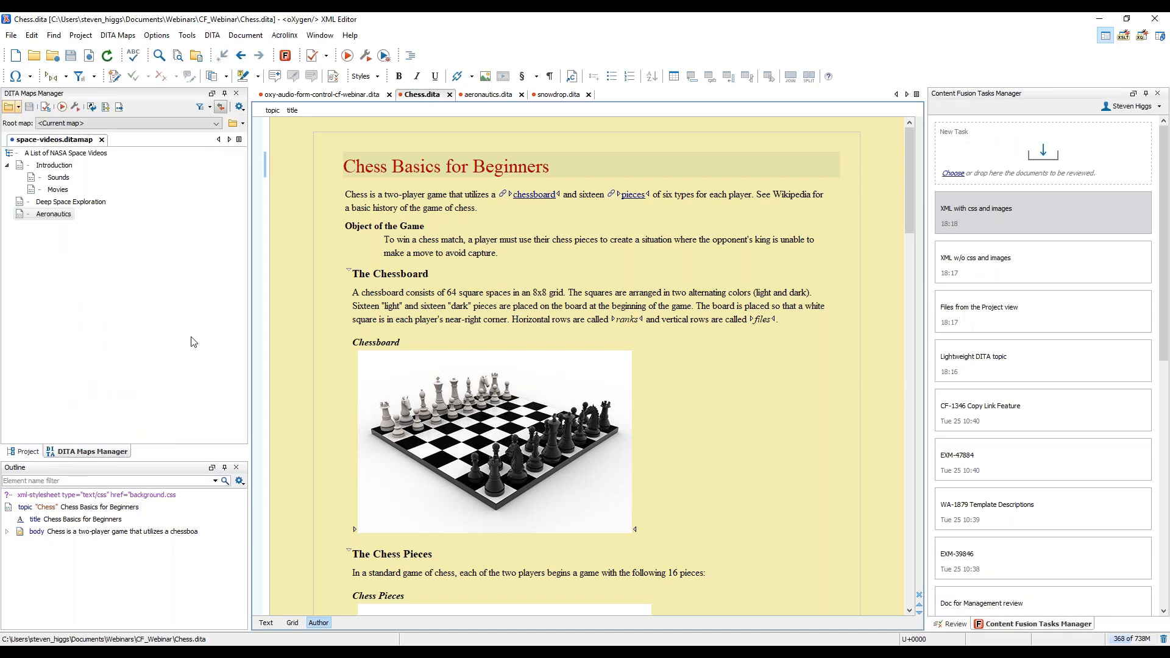
click(483, 98)
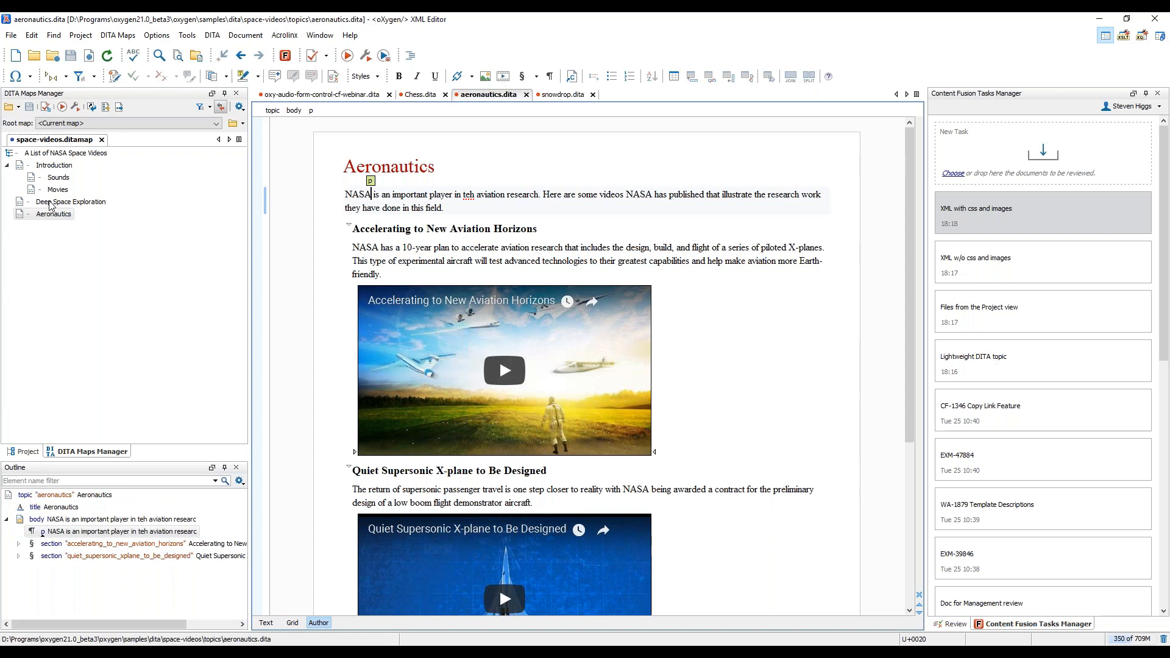
click(50, 205)
shift+click(53, 215)
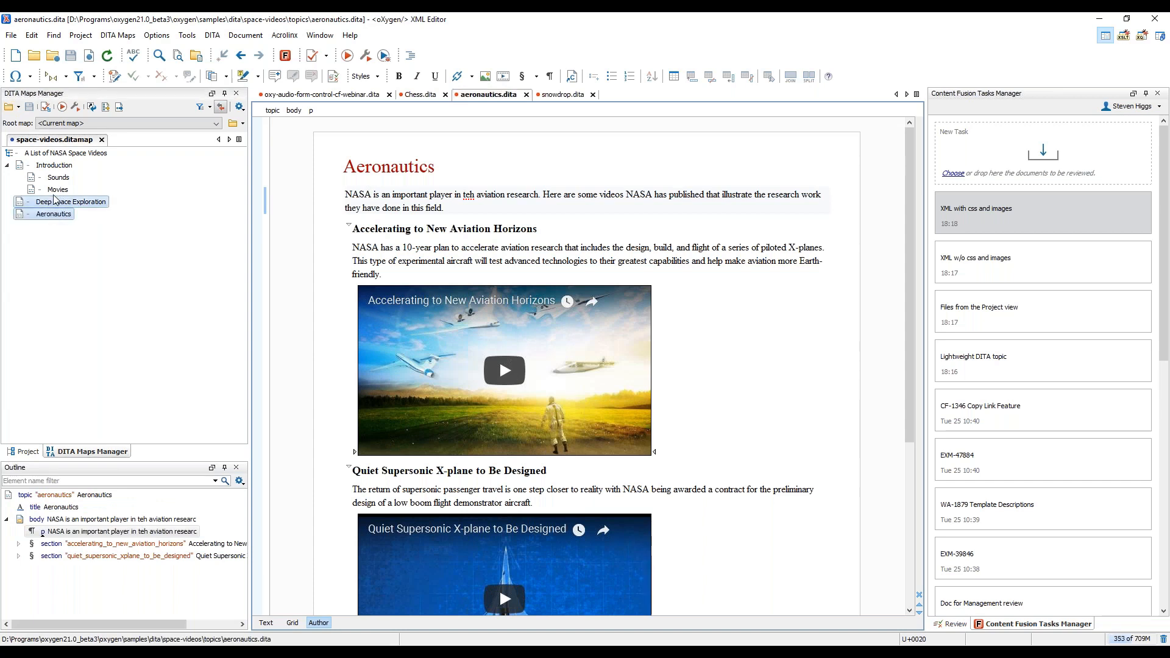
drag(50, 207, 1007, 184)
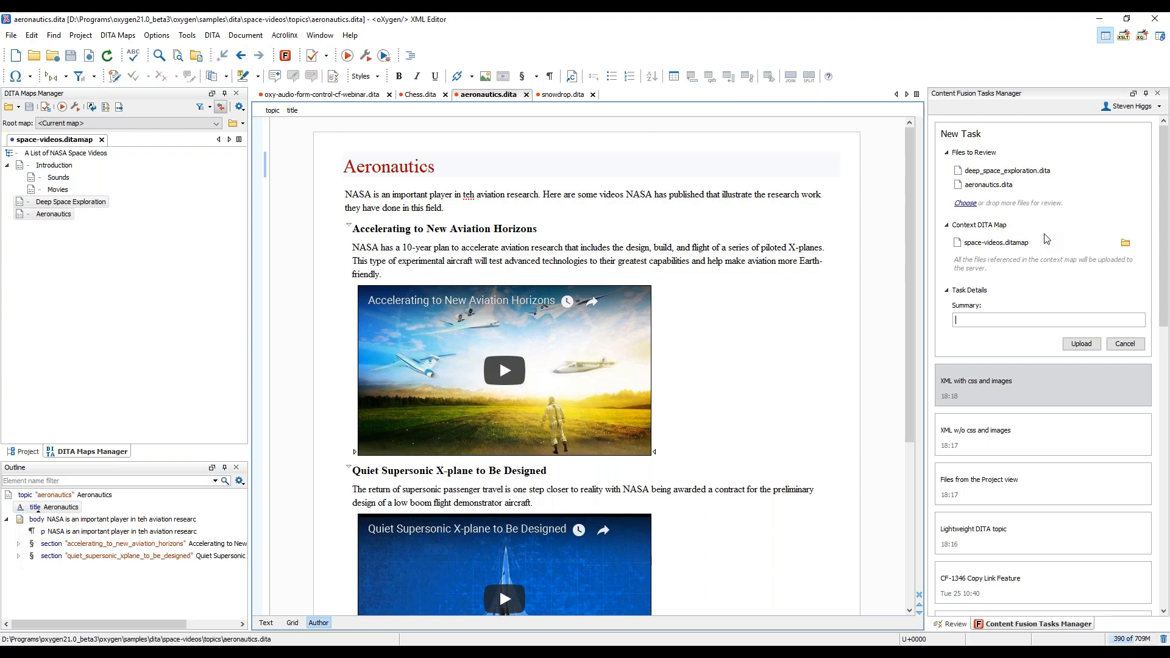
text(DITA topics from DMM)
click(1082, 345)
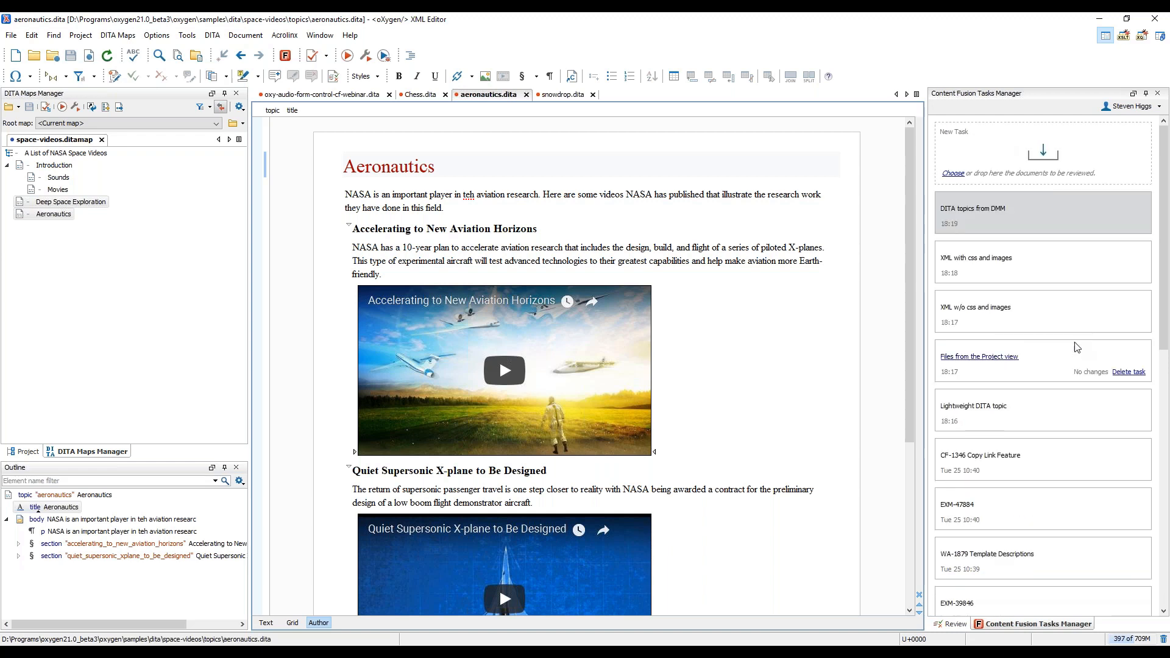
Examine the actions available for the "DITA topics from DMM" task in the tasks list.
mouse_move(1025, 265)
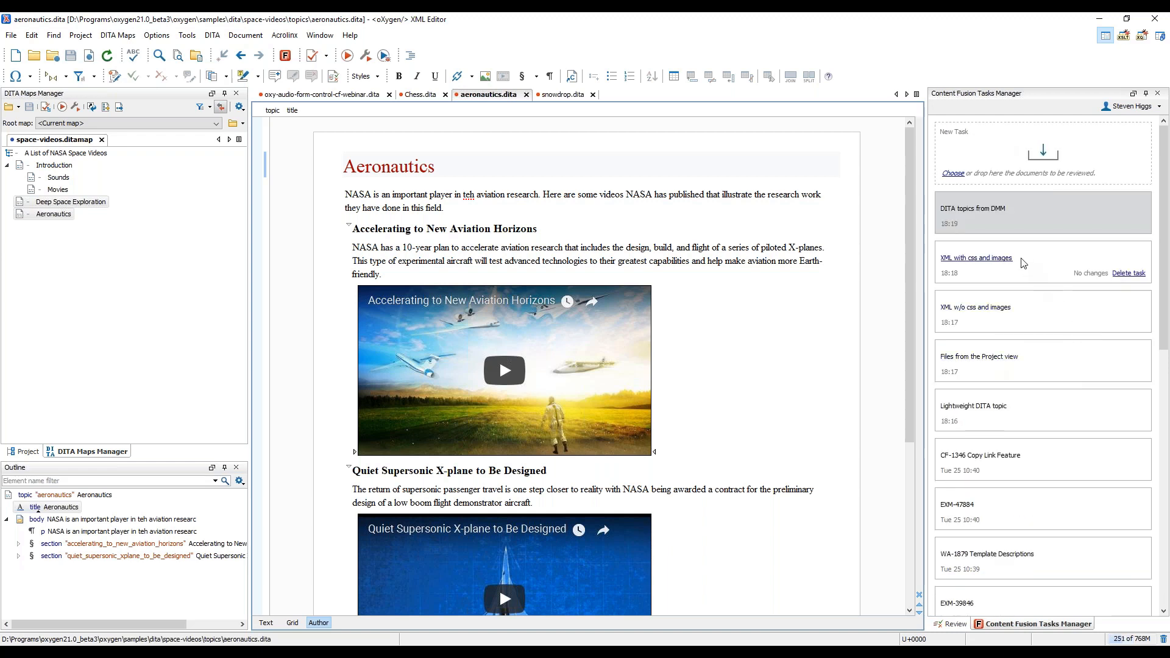
mouse_move(1028, 229)
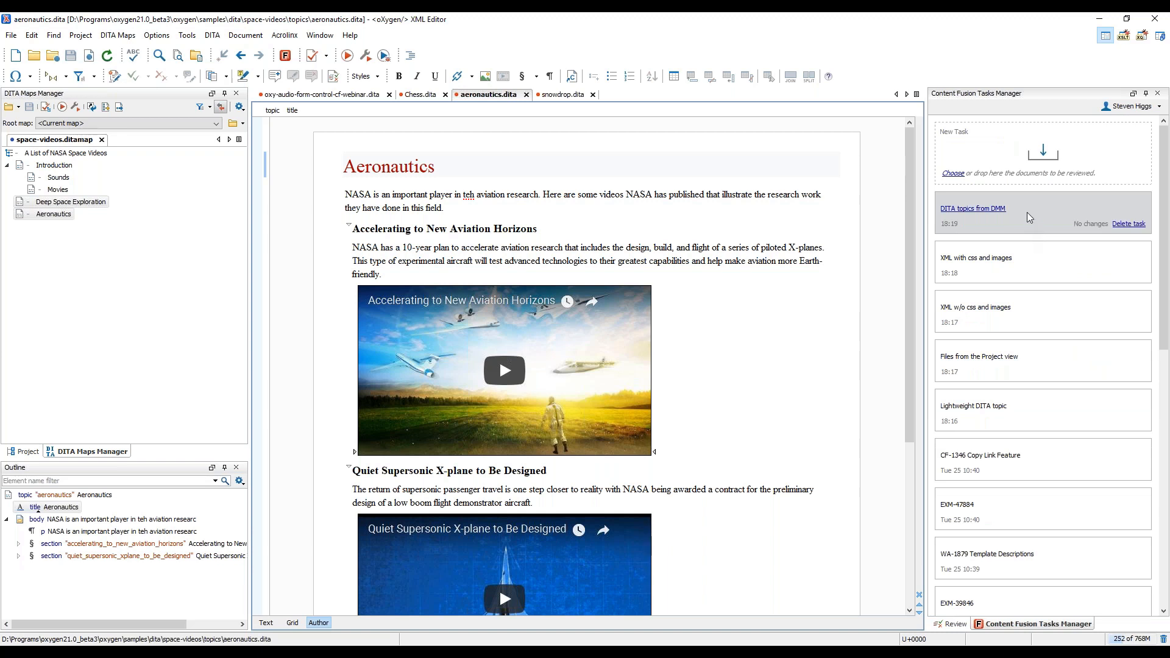
right_click(1027, 217)
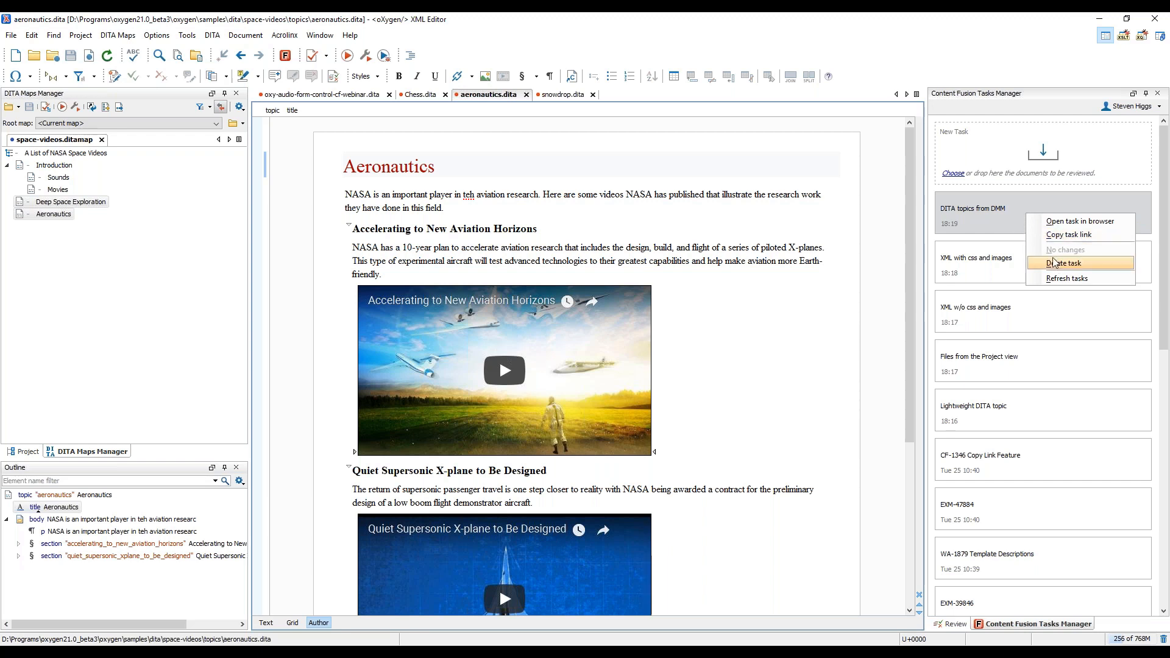
click(1011, 229)
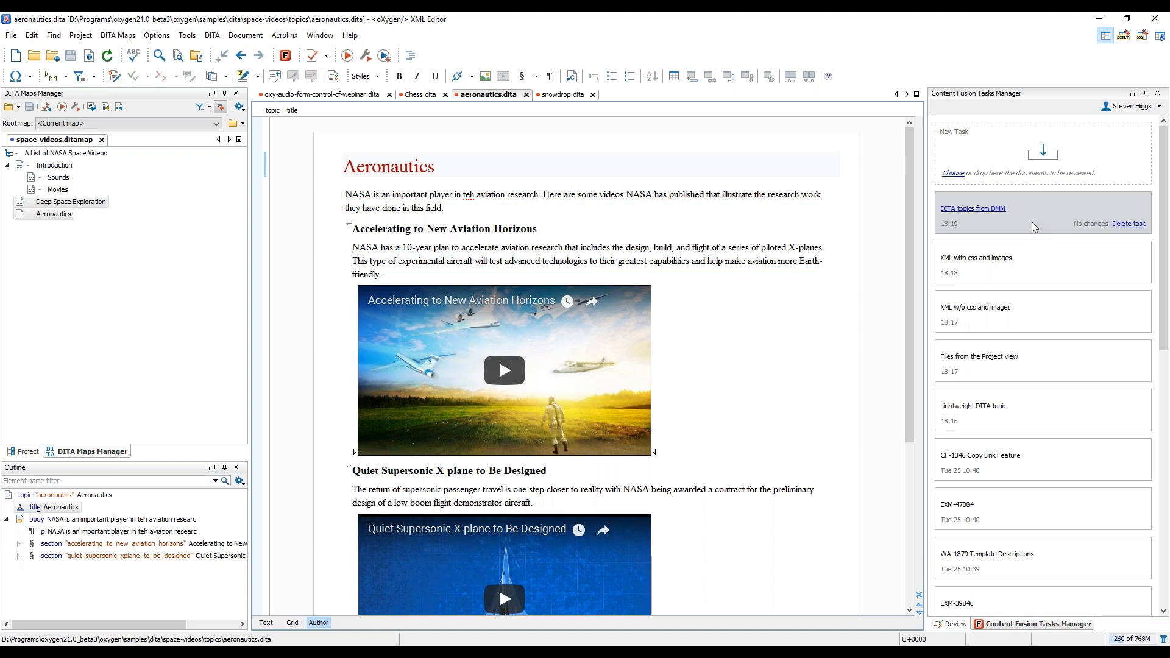
Open the "DITA topics from DMM" task in the browser and copy its sharing link.
click(970, 210)
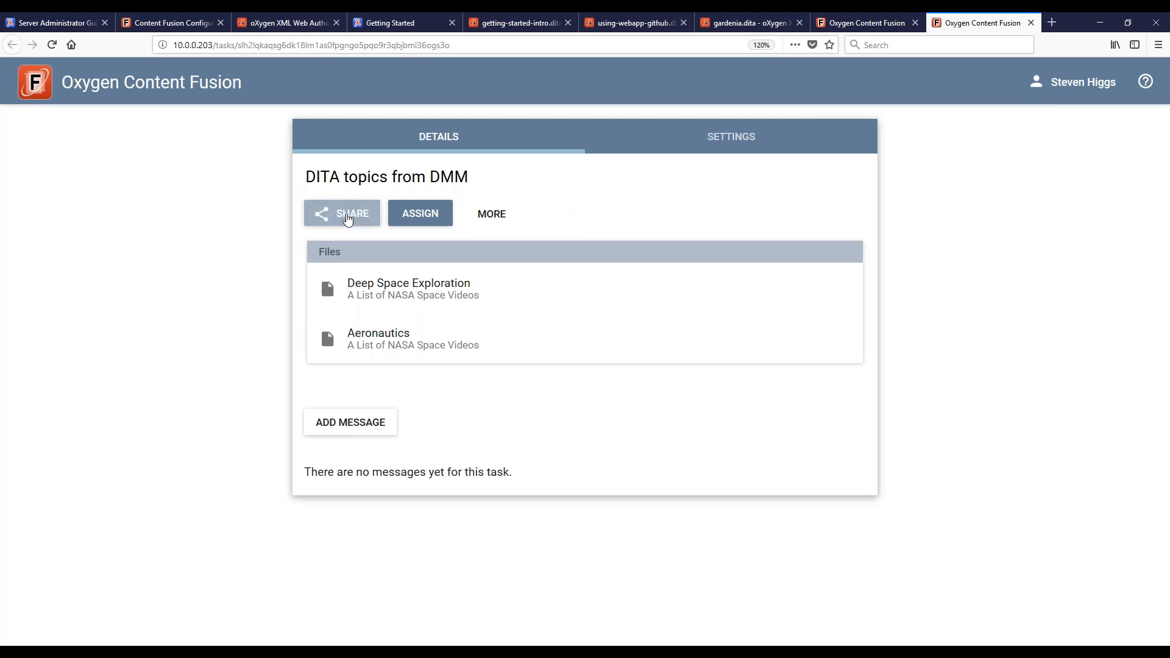
click(348, 218)
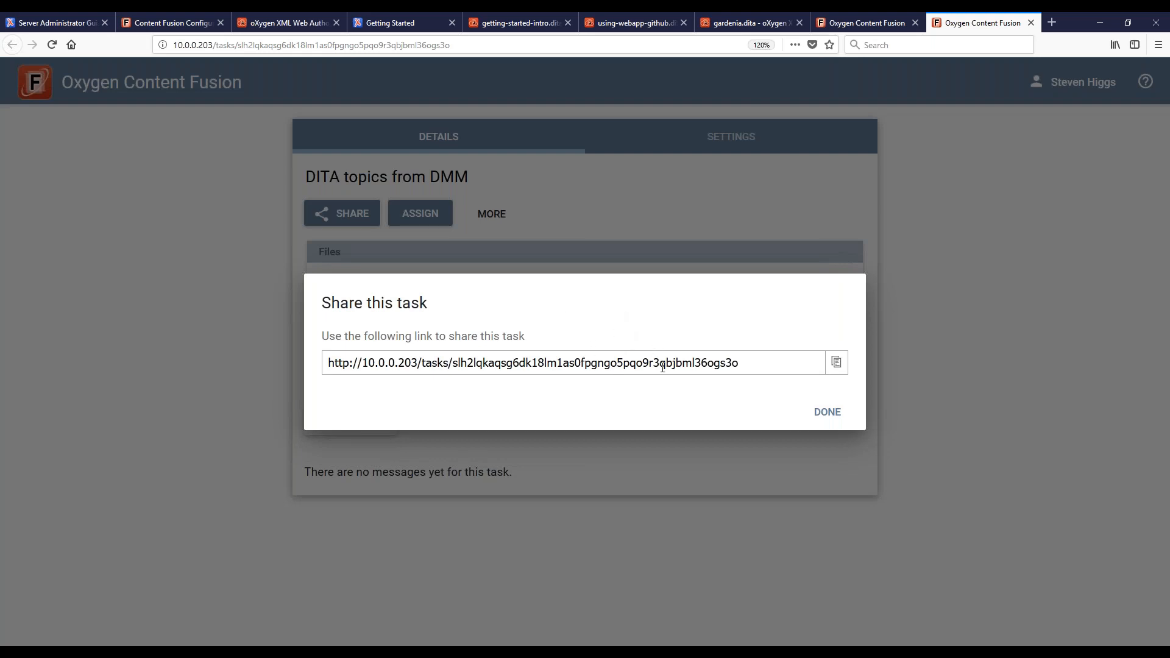
click(835, 363)
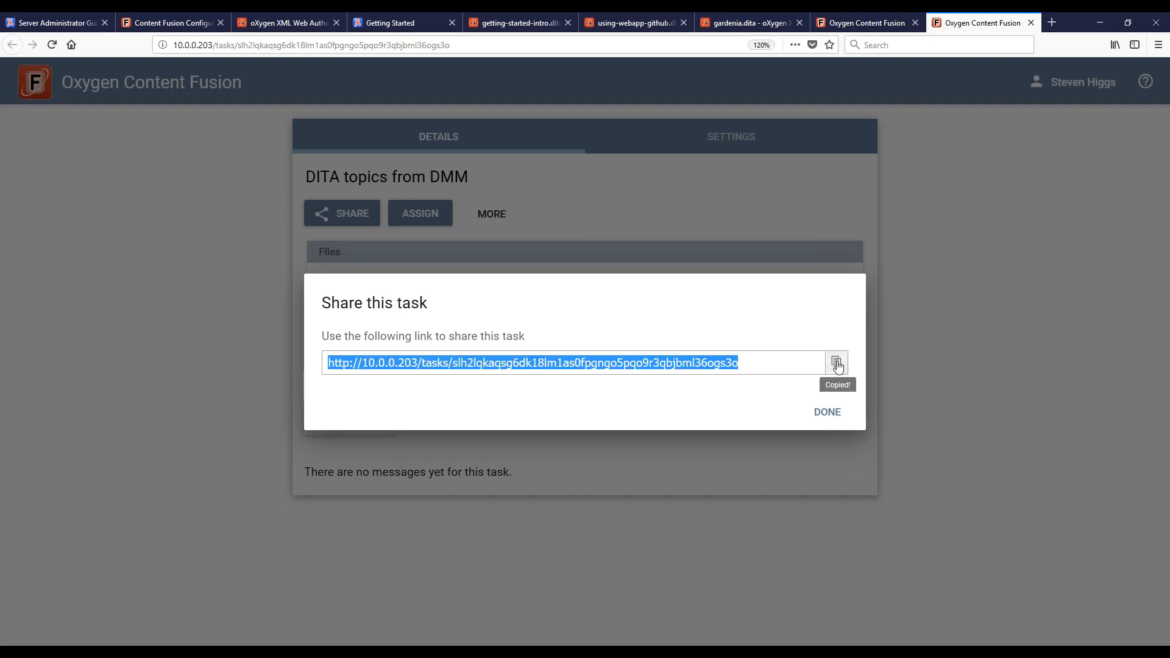
click(827, 415)
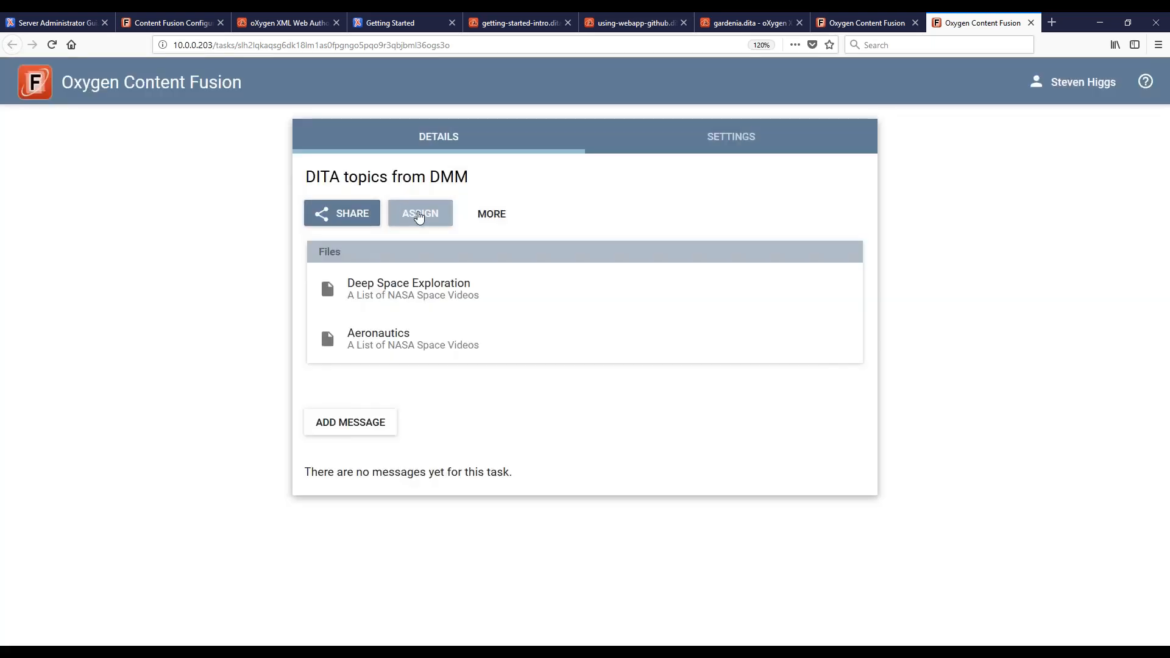
Look up possible new owners for the task with "s" and close the assignment without adding anyone.
click(418, 214)
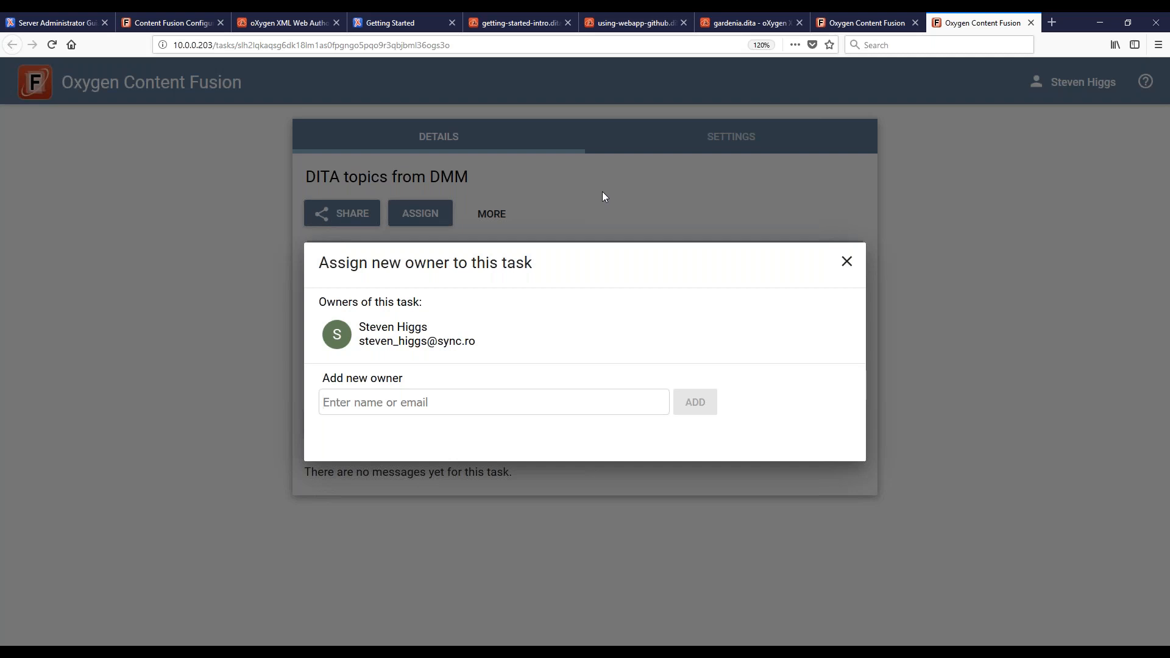
text(s)
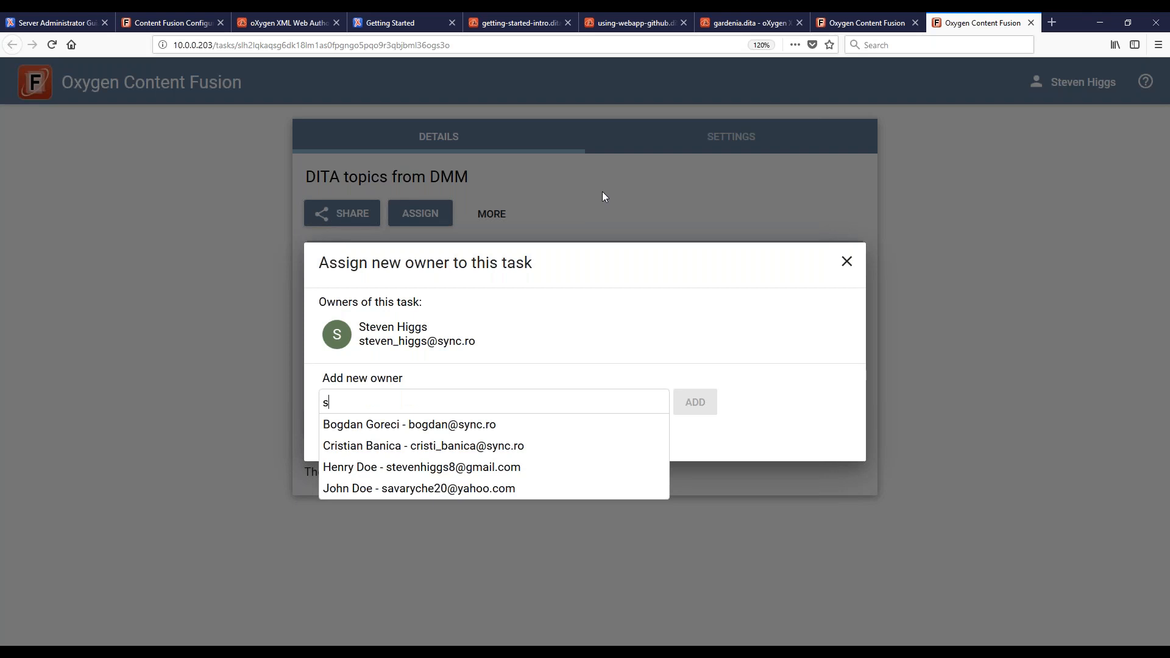
click(847, 264)
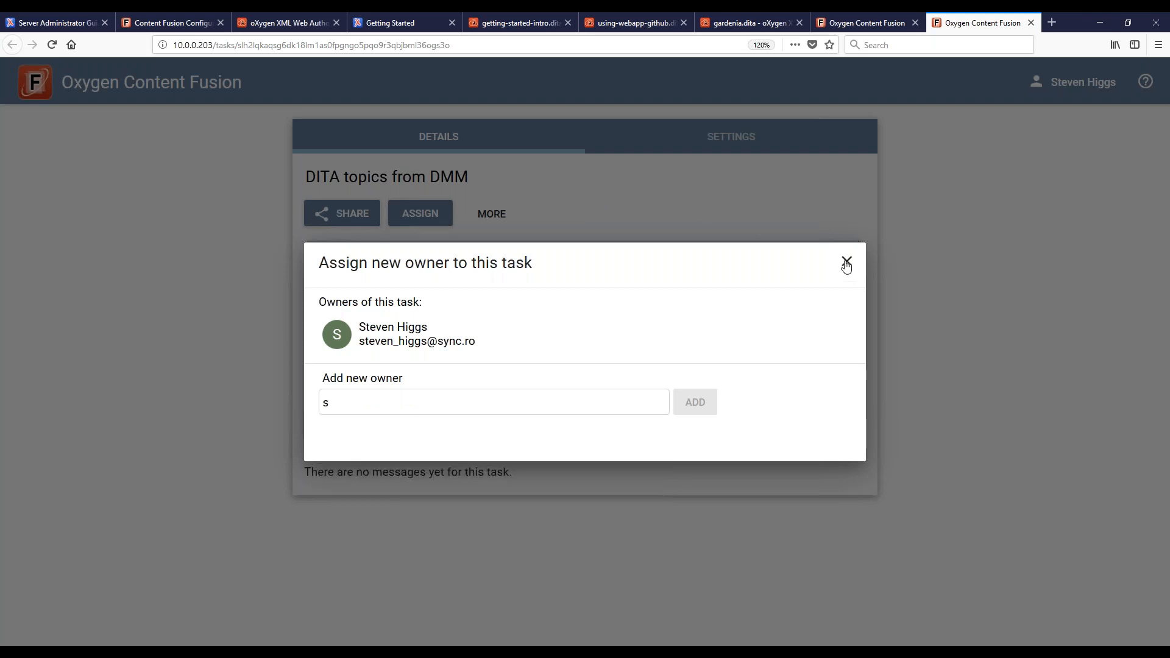
click(847, 265)
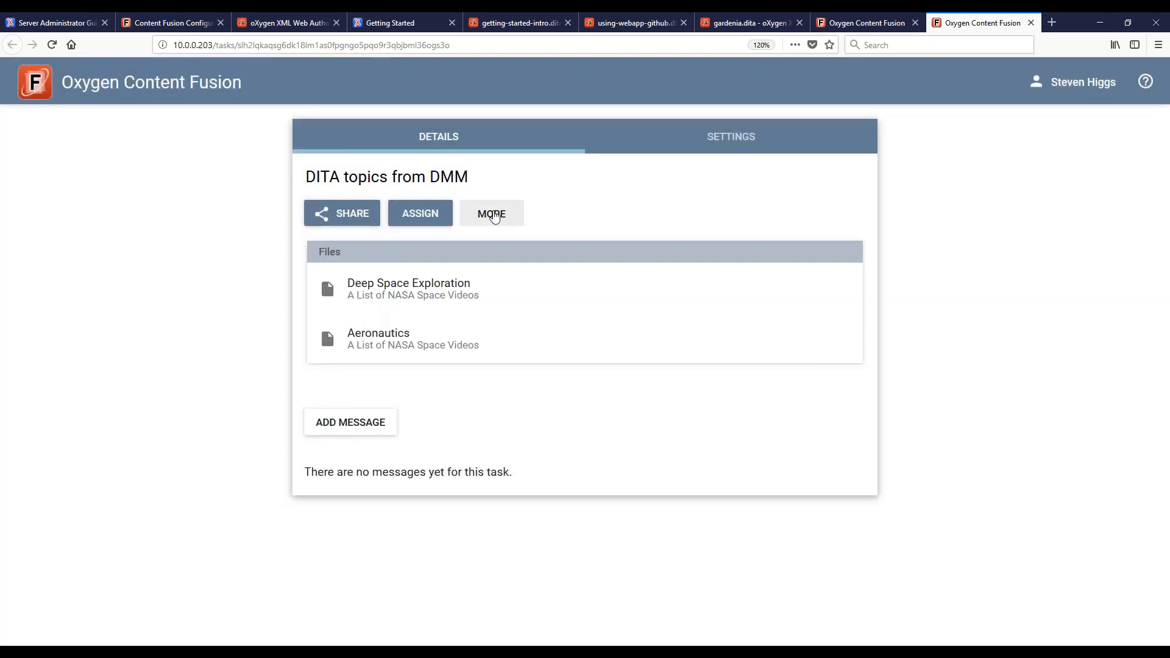
Check the task's additional actions and its change tracking setting.
click(488, 217)
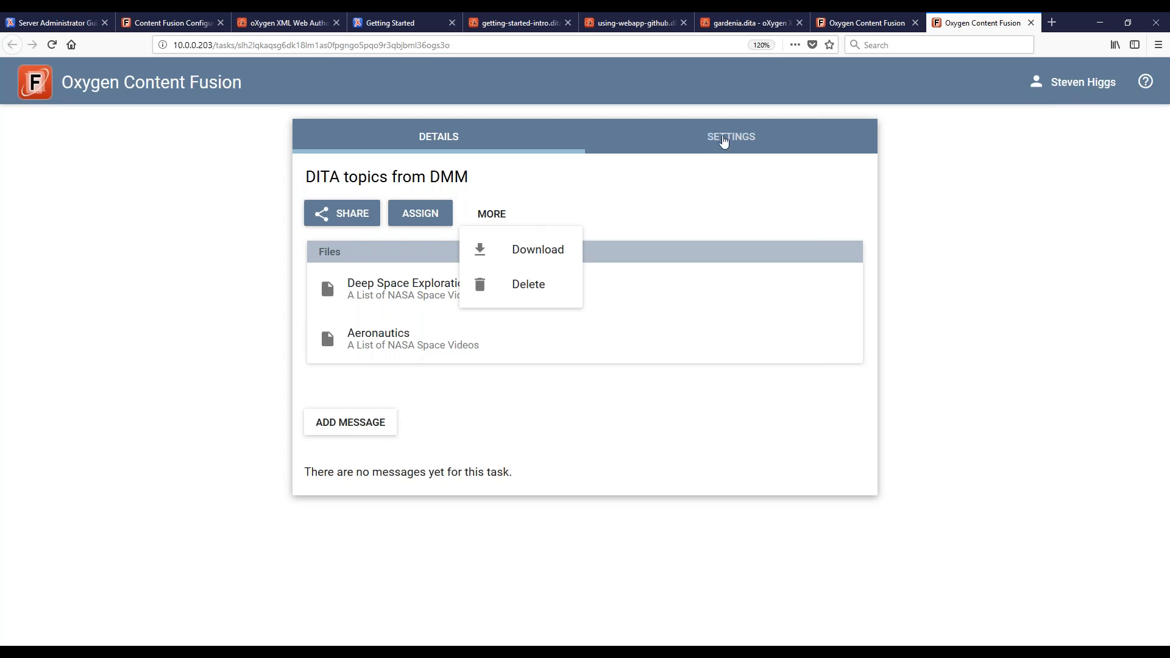
click(724, 141)
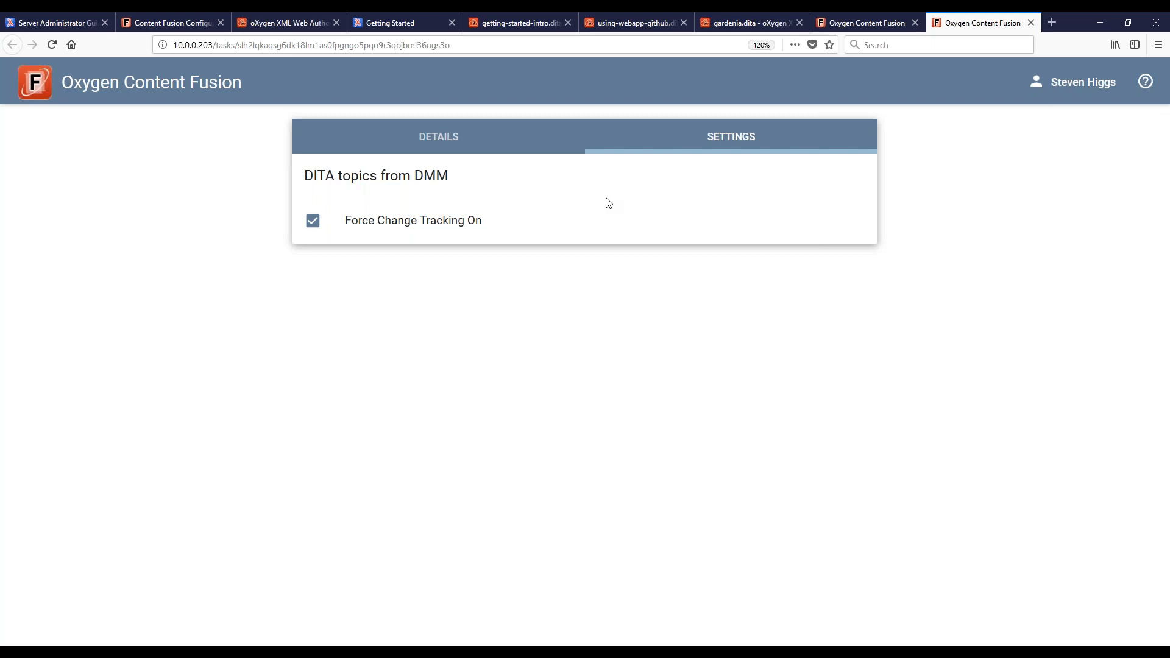
View the account profile's email notification preferences and browse the lists of assigned and owned review tasks.
click(1082, 87)
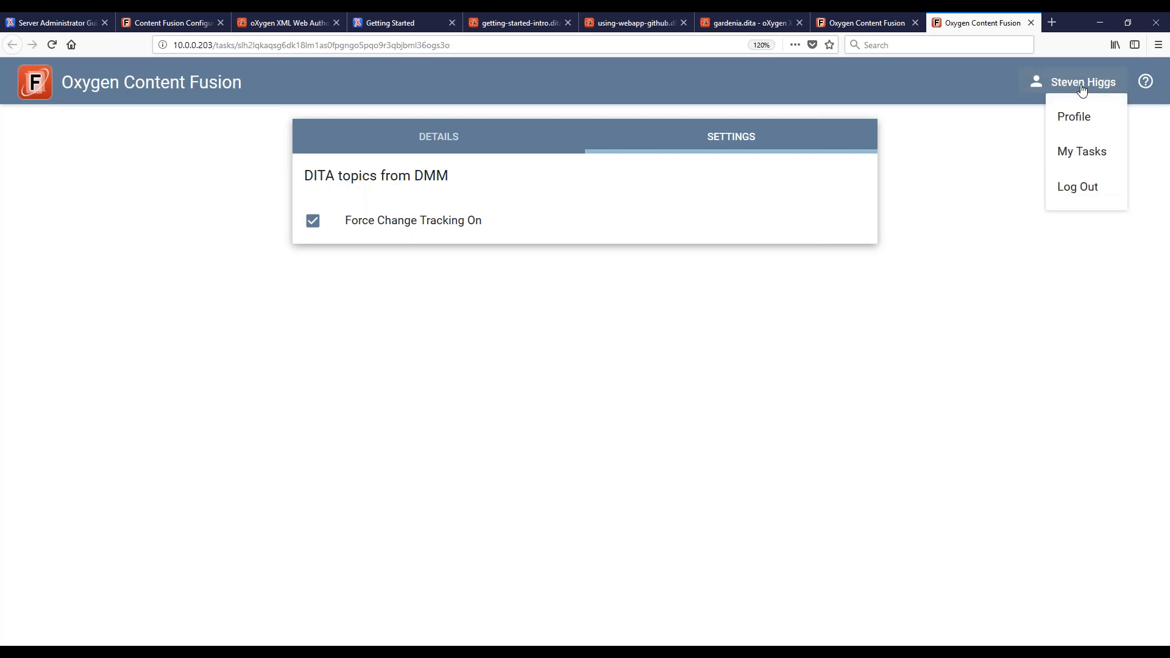
click(1075, 118)
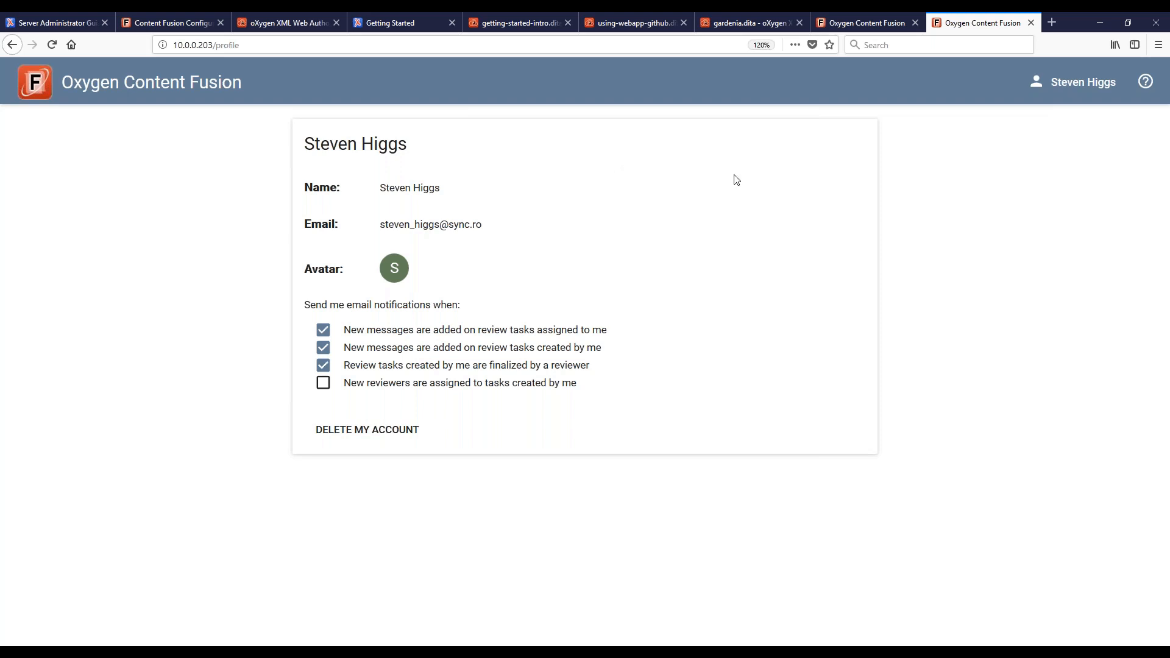
click(1068, 85)
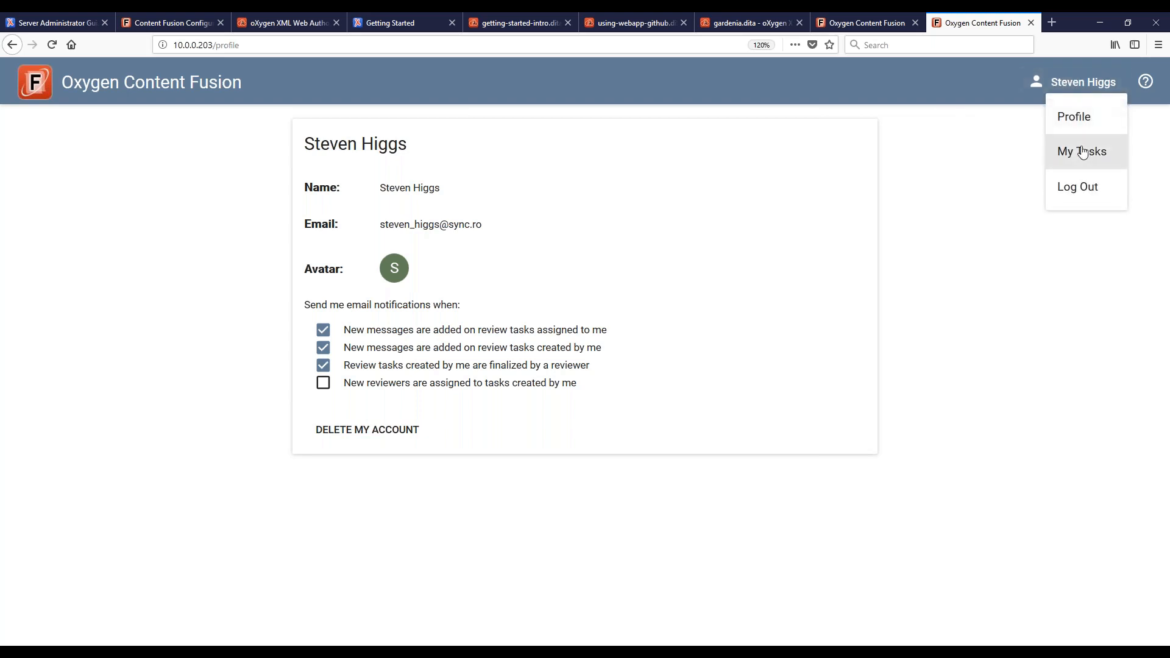
click(1086, 152)
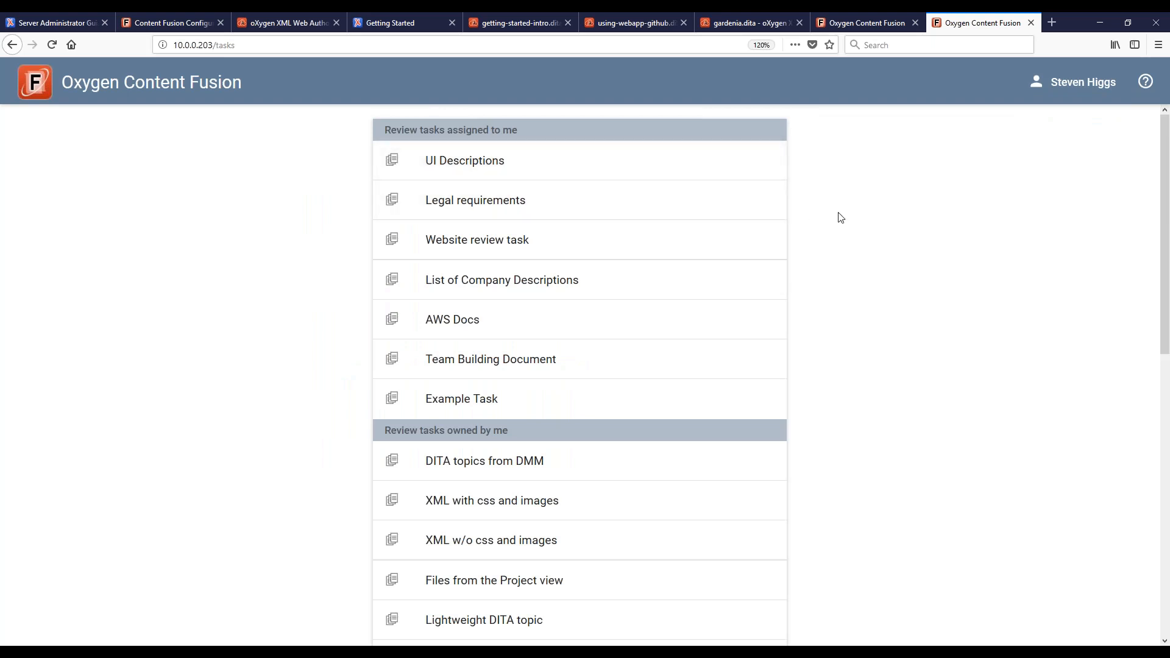
scroll(611, 305, down, 2)
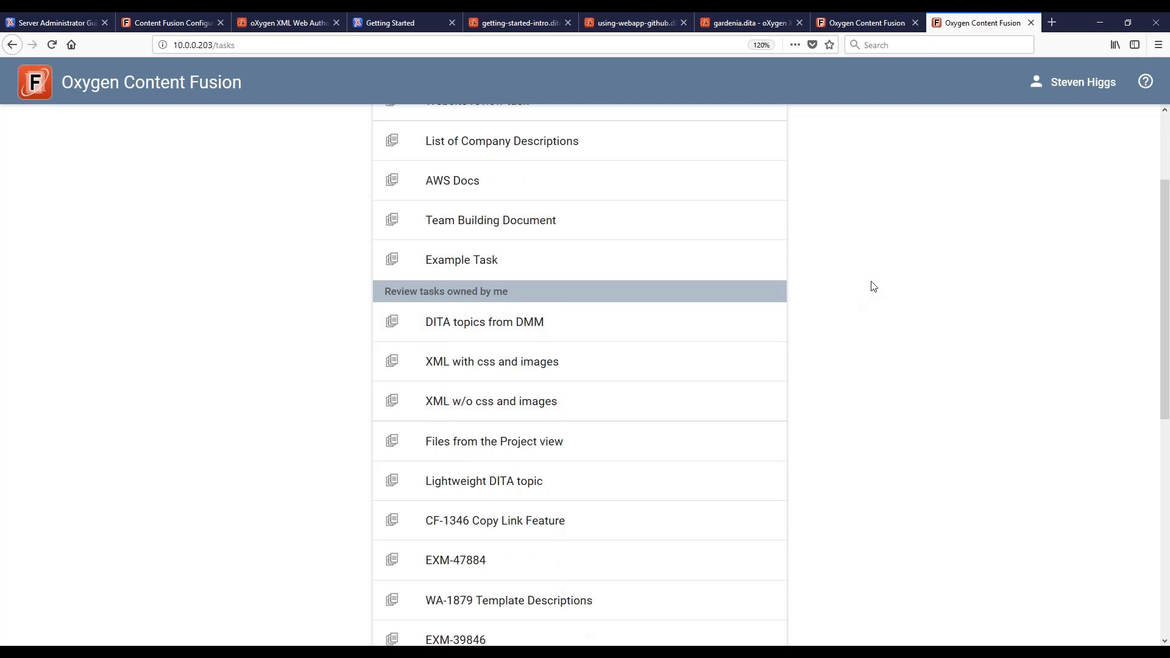
scroll(870, 285, down, 1)
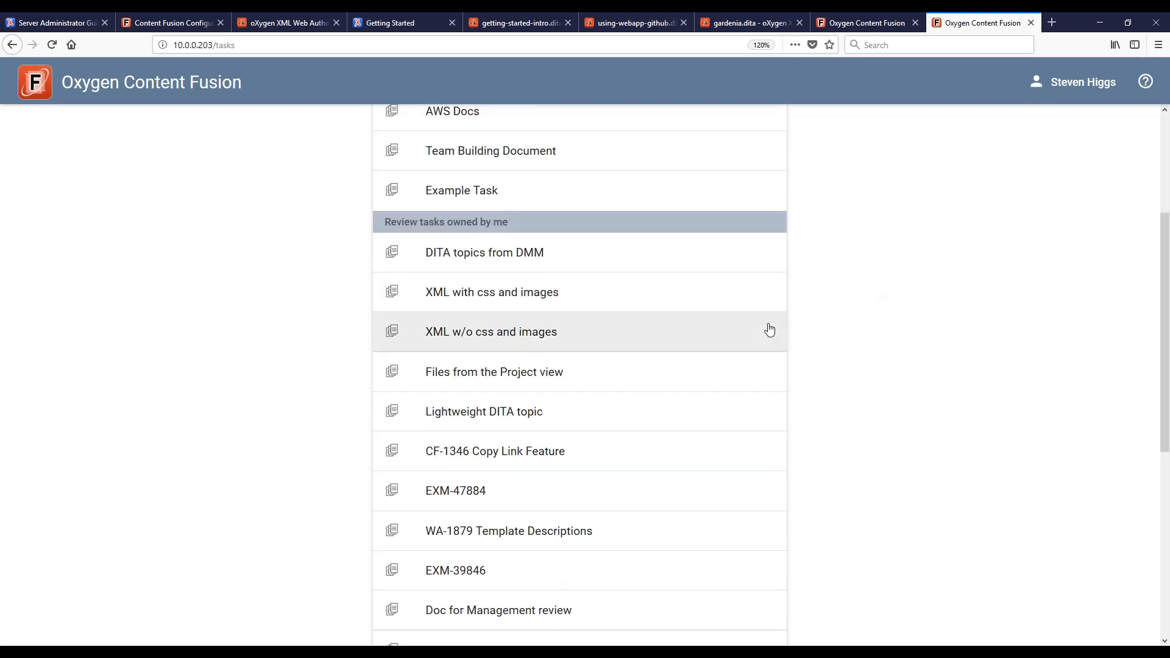
scroll(749, 329, down, 1)
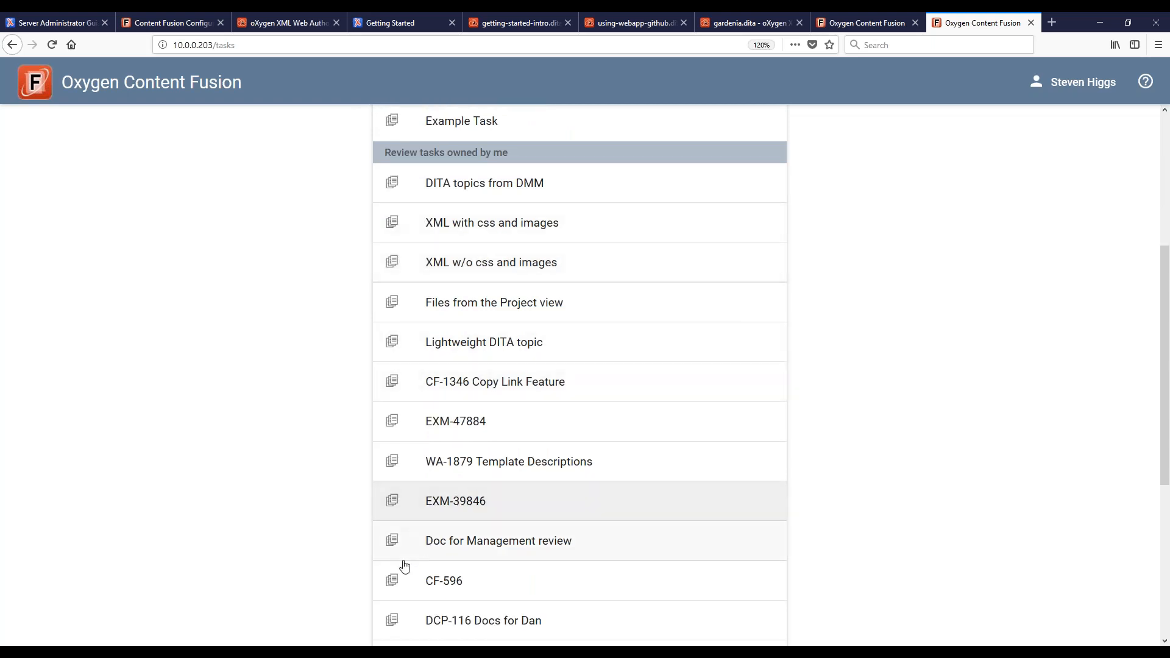
Switch back to oXygen XML Editor and look through Chess.dita with its background styling and images.
key(alt+Tab)
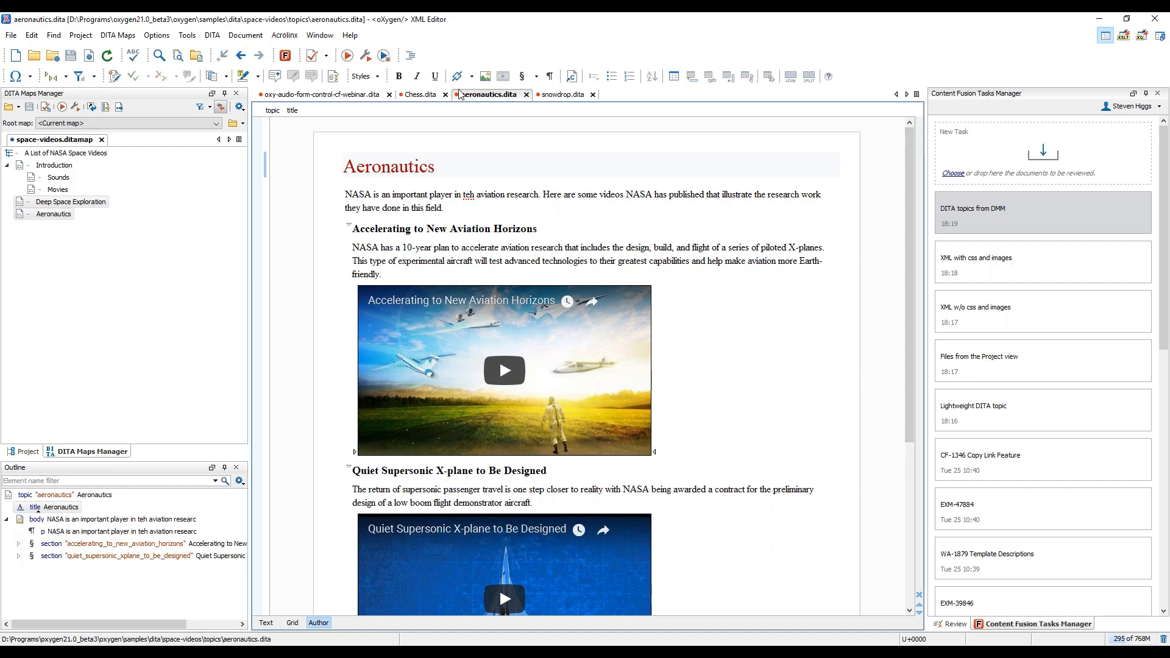
click(421, 95)
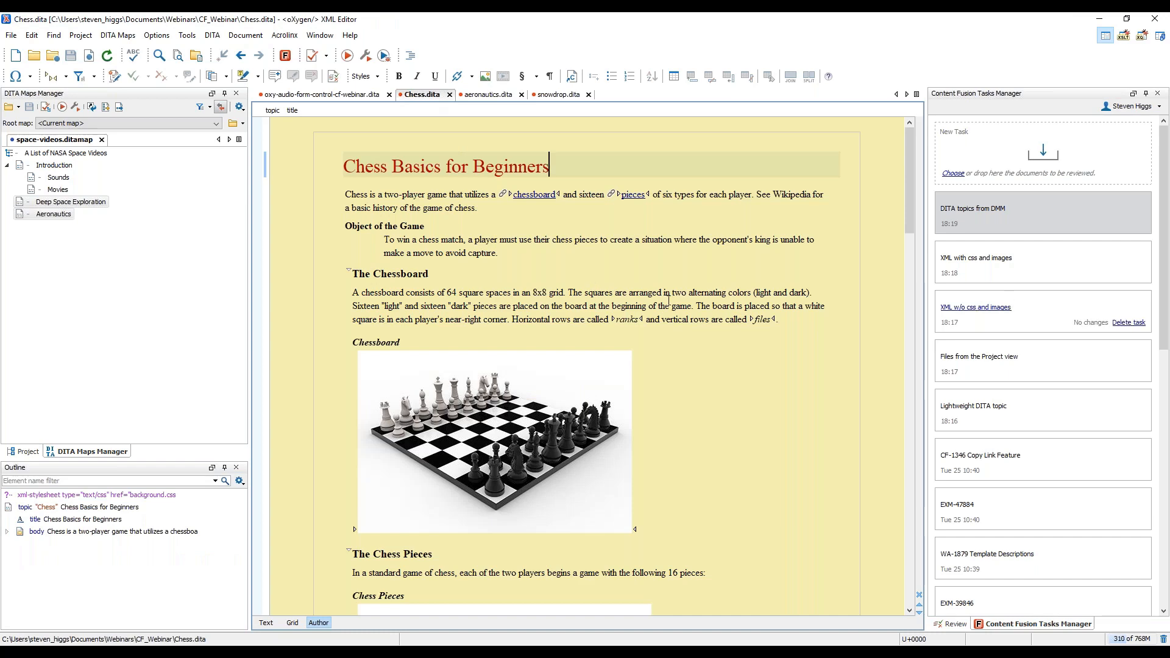
scroll(668, 300, down, 5)
scroll(668, 300, up, 2)
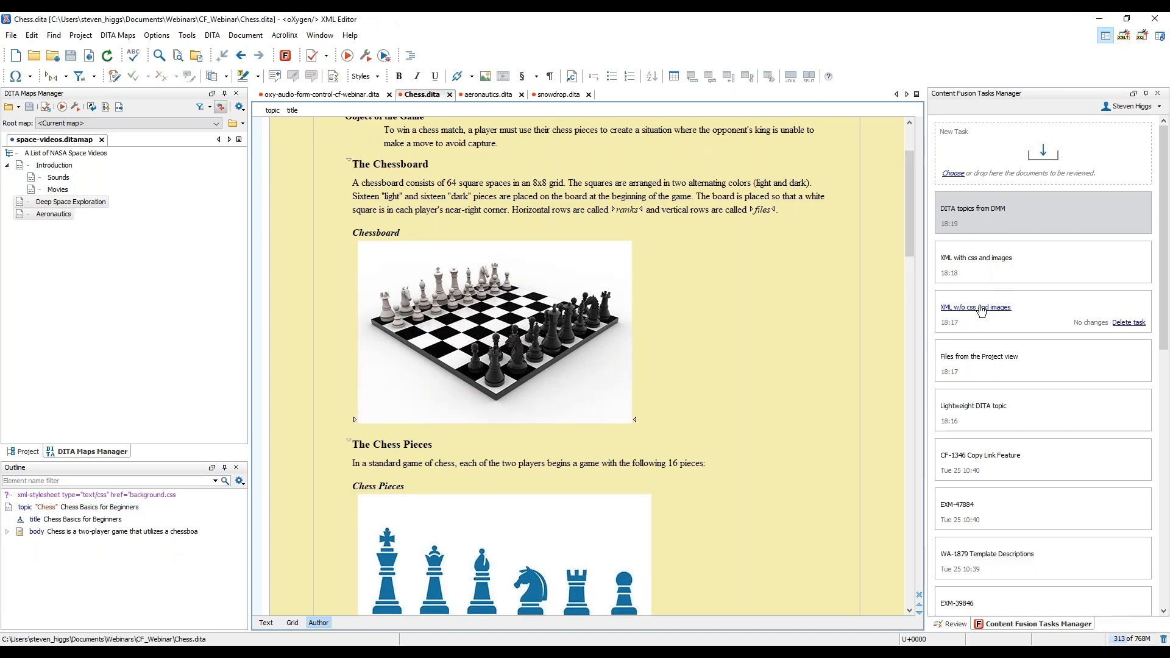
Open Chess Basics for Beginners from the "XML w/o css and images" task in Content Fusion and look through it.
click(979, 307)
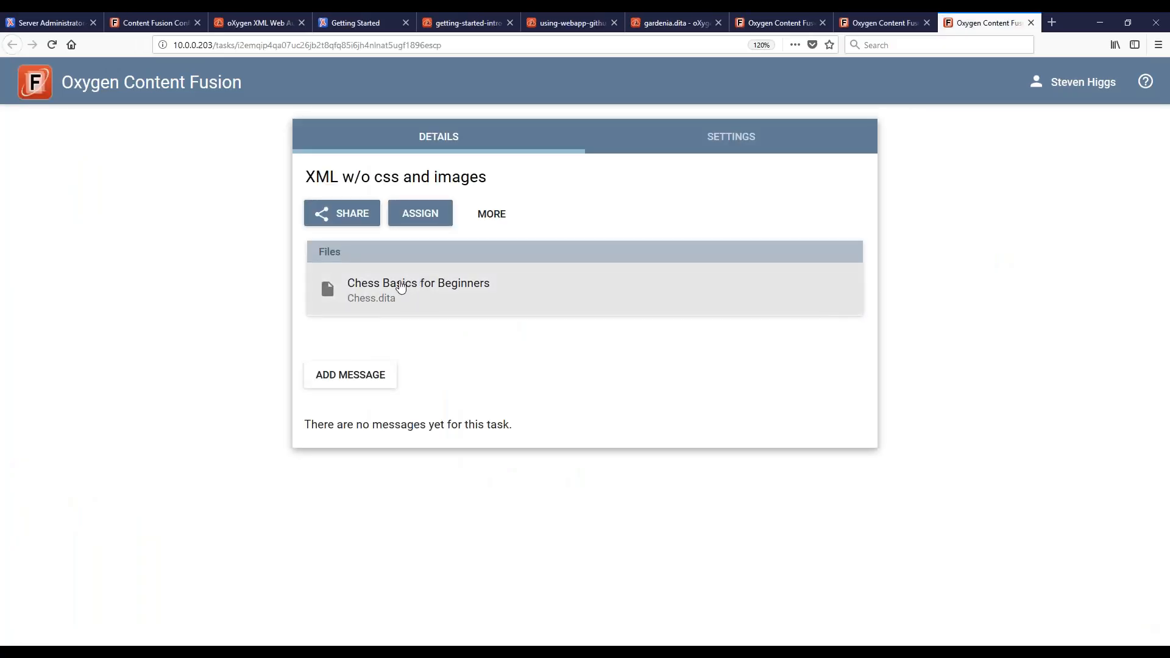
click(401, 287)
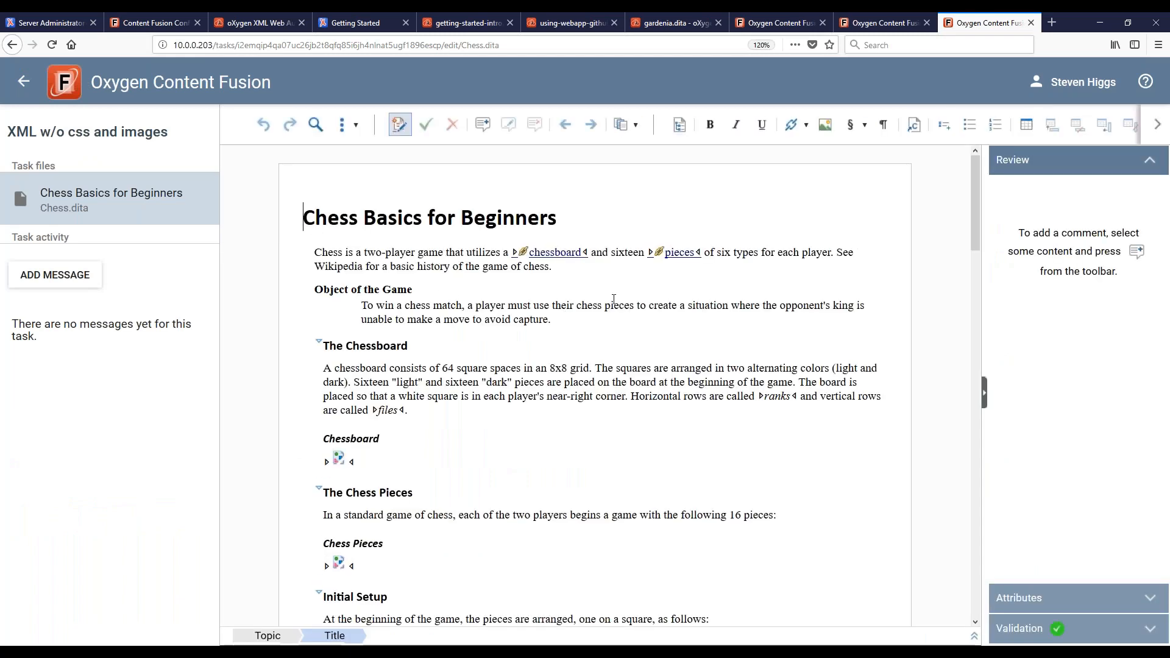
scroll(614, 298, down, 3)
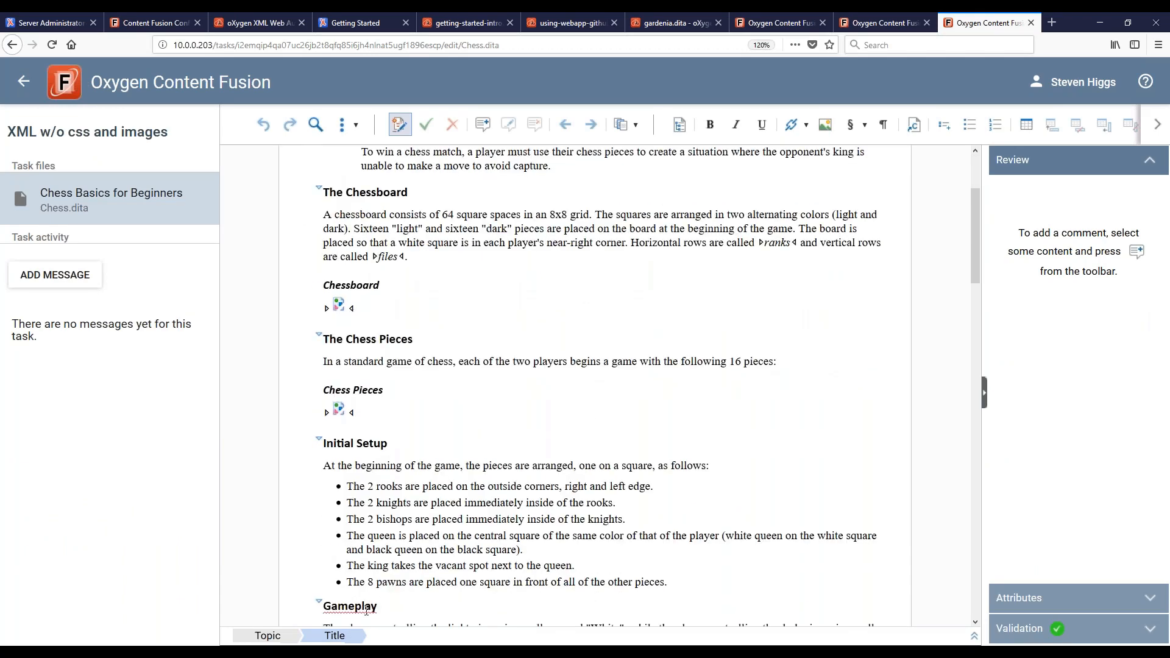
Return to oXygen XML Editor and open Chess Basics for Beginners from the "XML with css and images" task in Content Fusion.
click(317, 652)
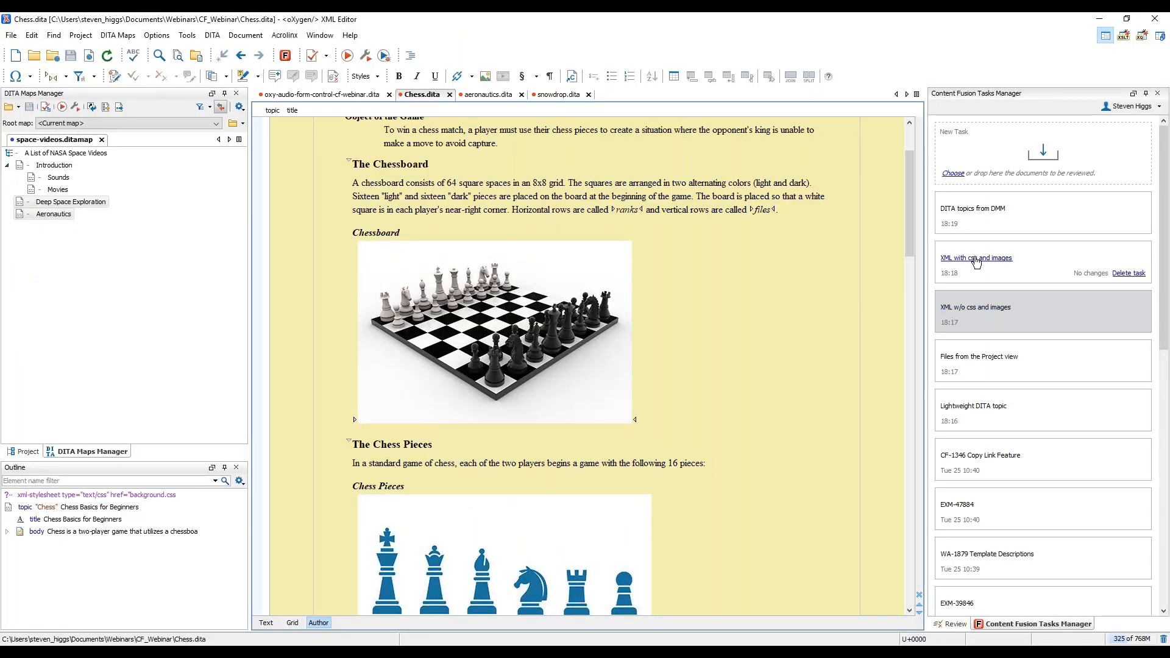
click(976, 258)
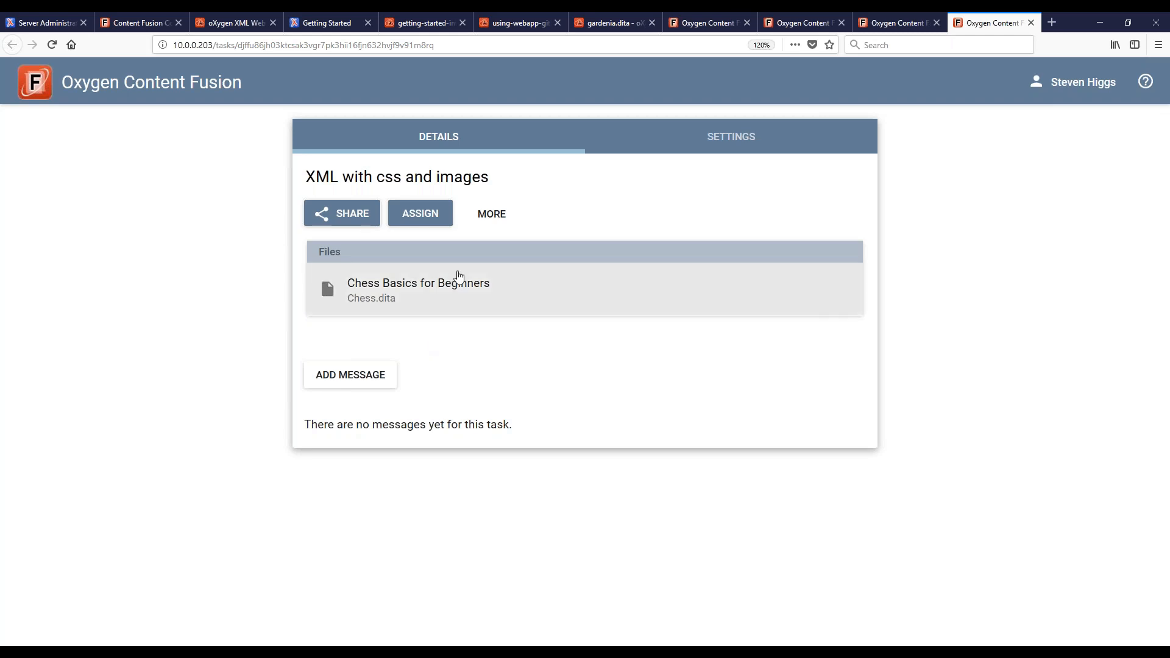
click(418, 290)
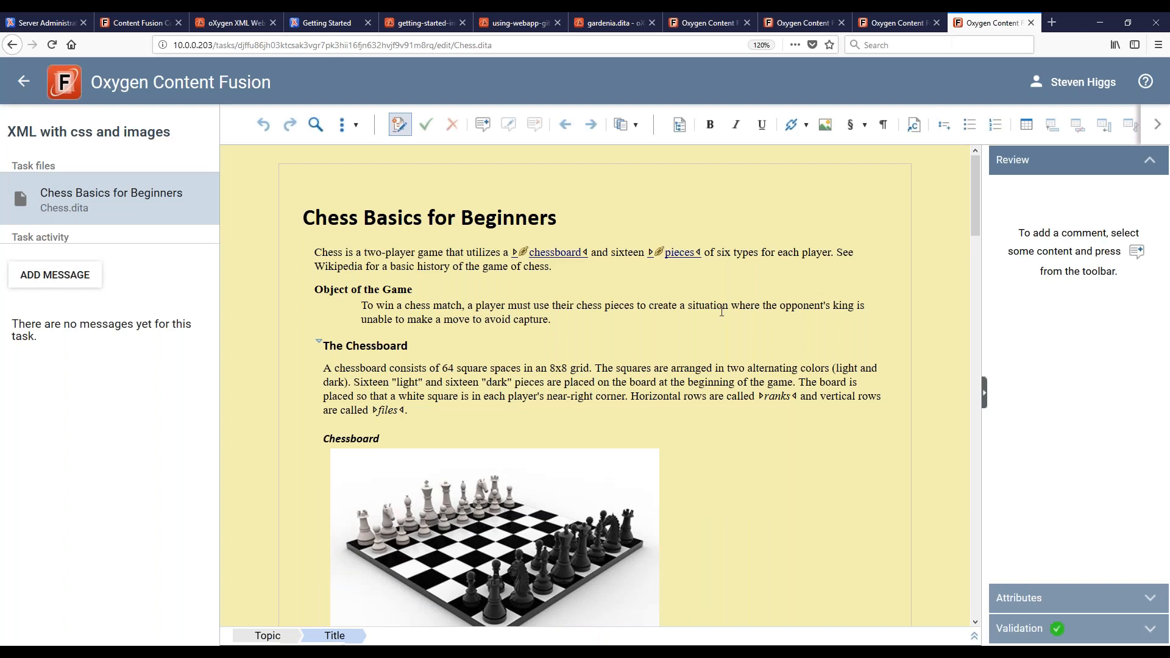
Look through the chess topic's background styling and images in Content Fusion and compare them with Chess.dita in oXygen XML Editor.
scroll(607, 318, down, 6)
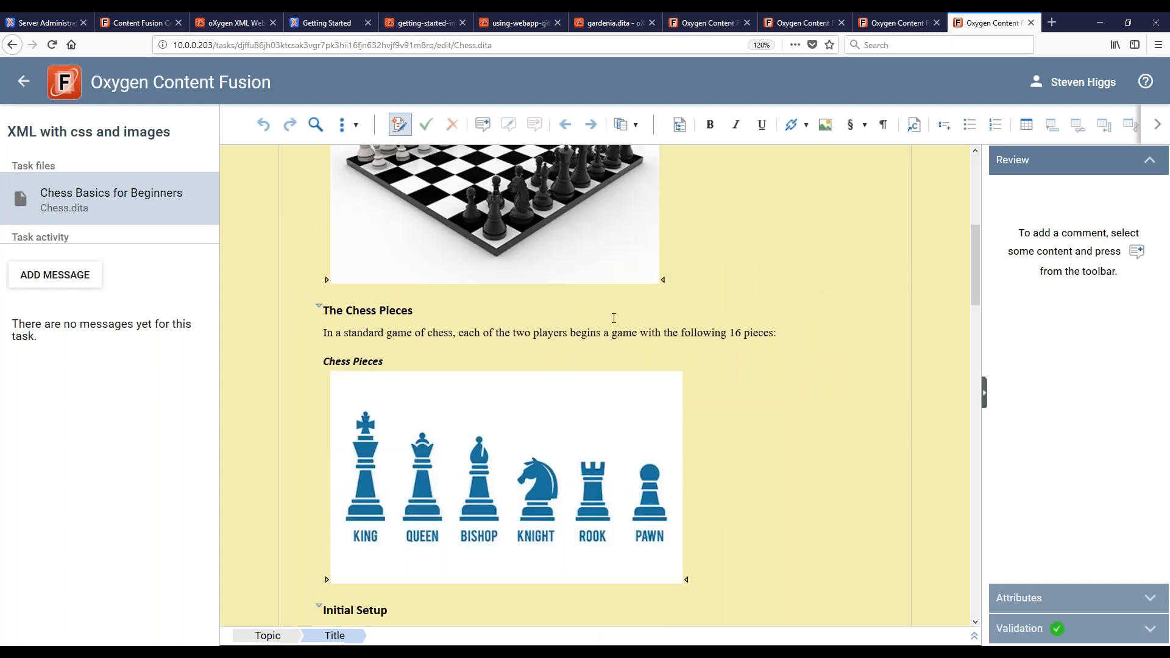
scroll(674, 323, up, 2)
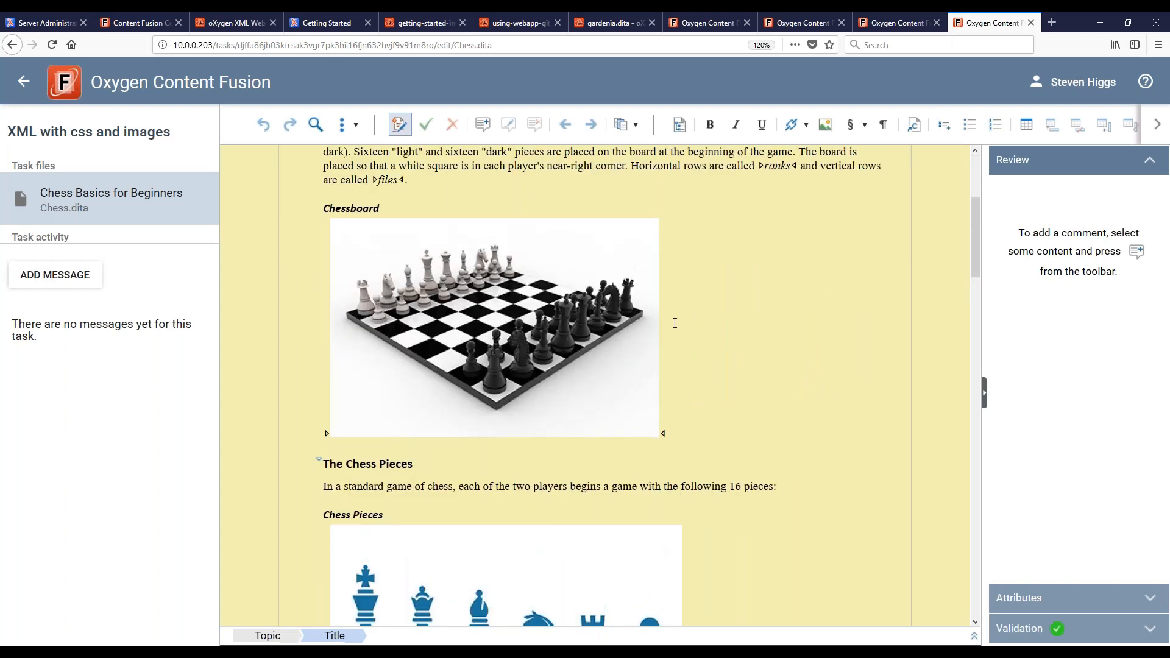
scroll(674, 323, up, 3)
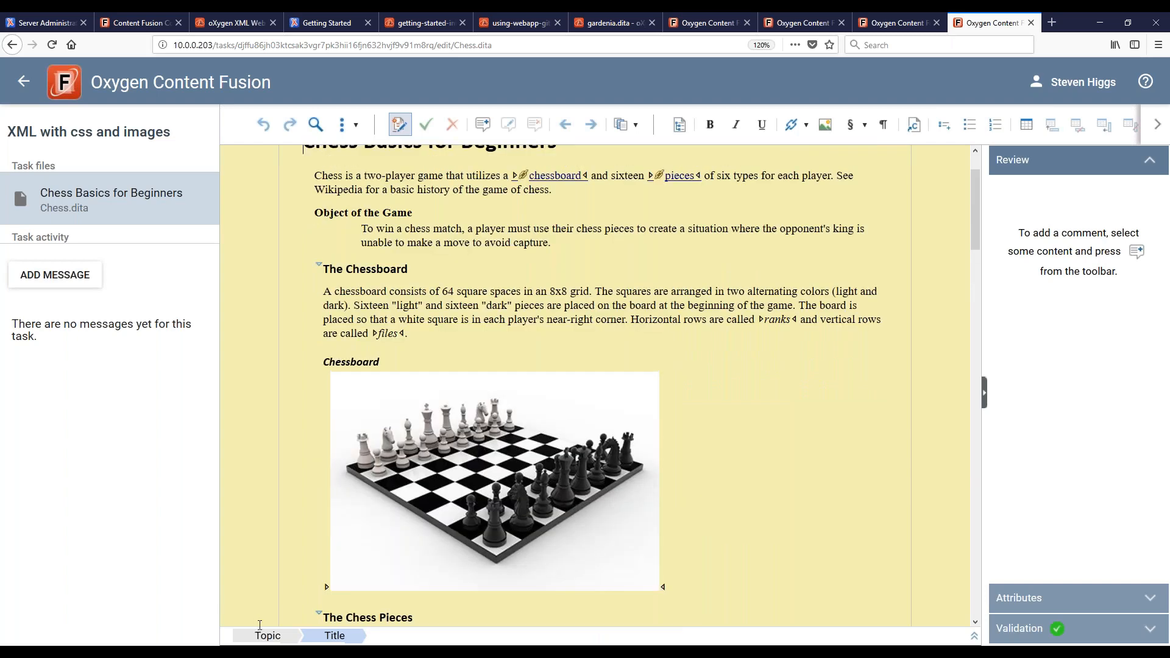
mouse_move(284, 651)
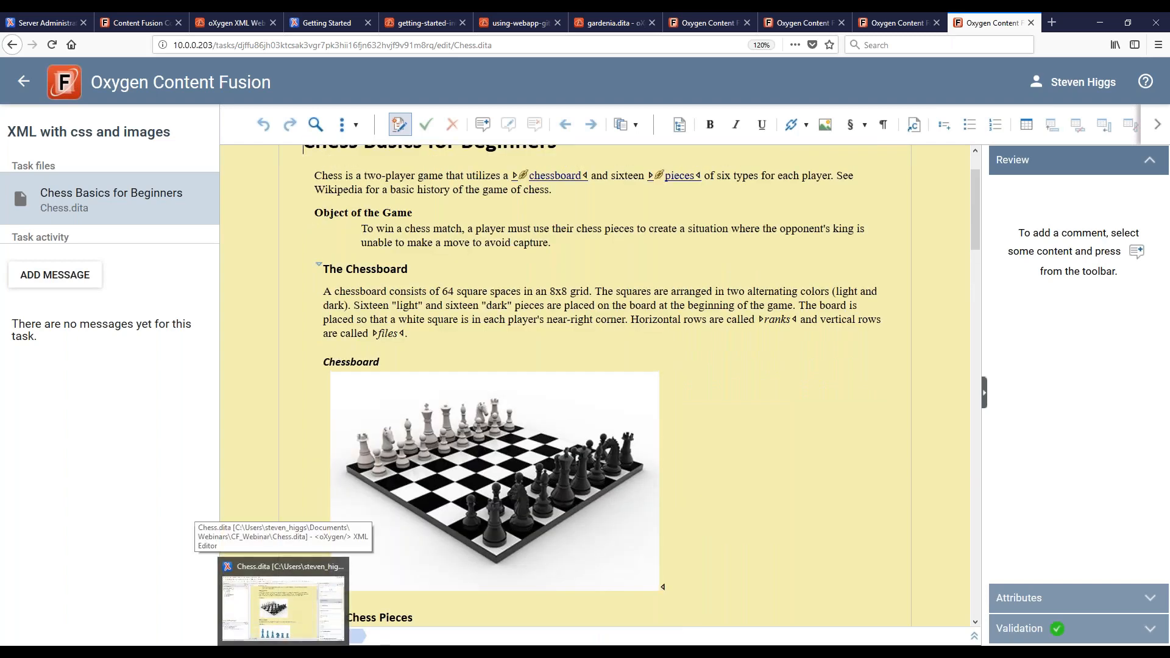
click(283, 604)
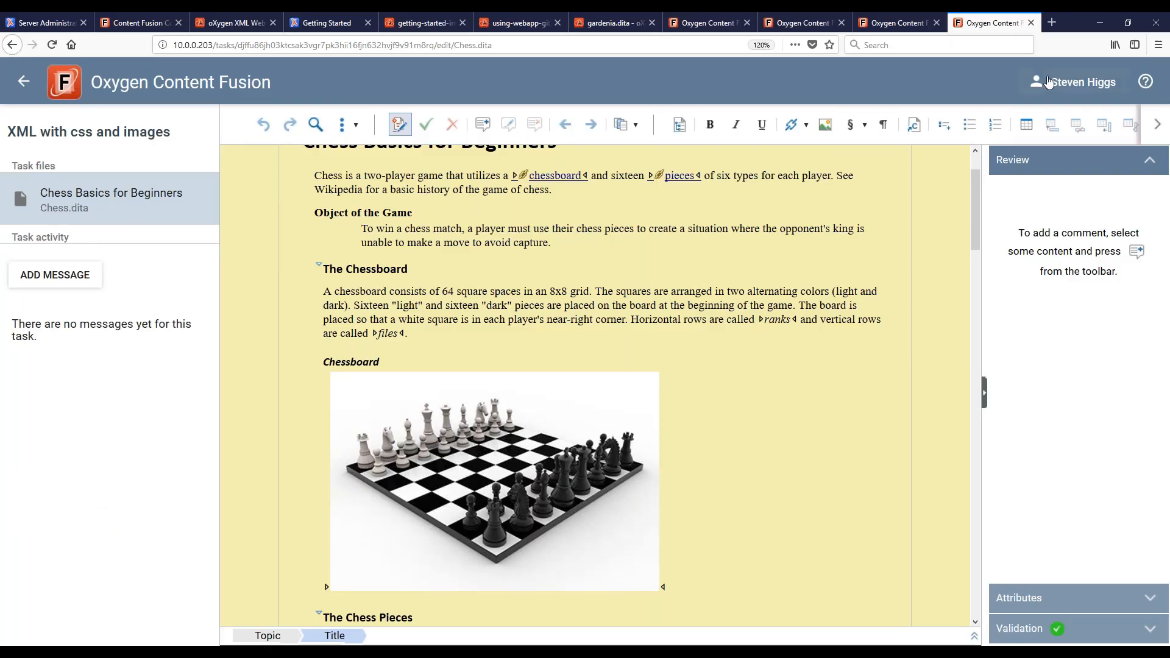
Log out of the current Content Fusion account.
click(1076, 82)
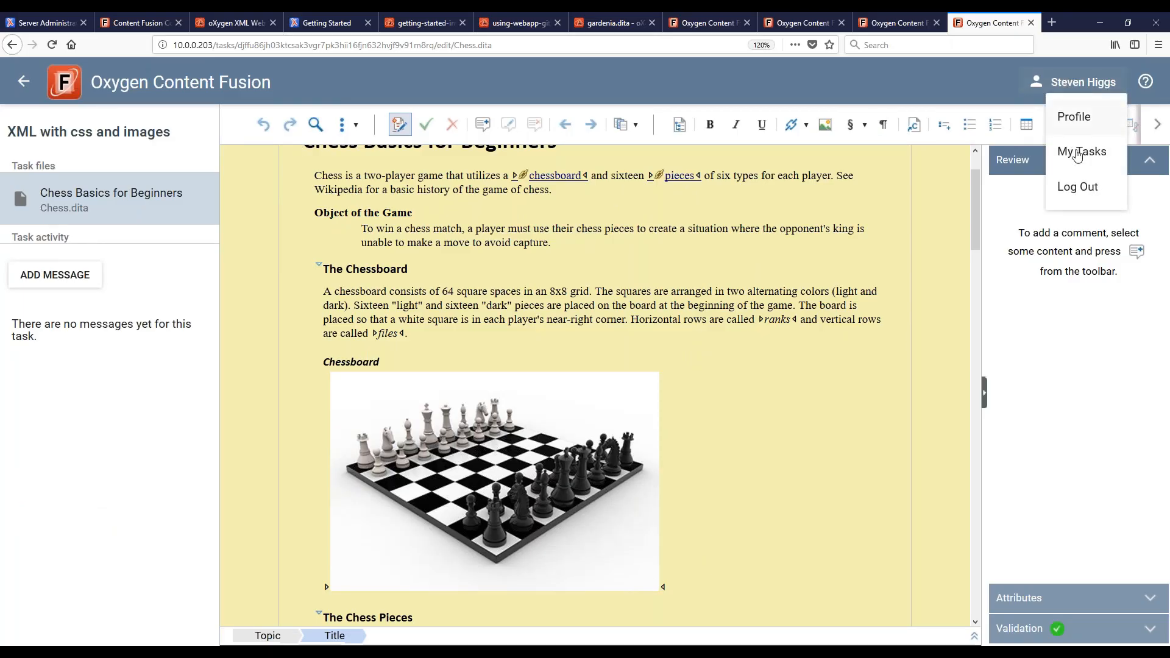
click(1078, 188)
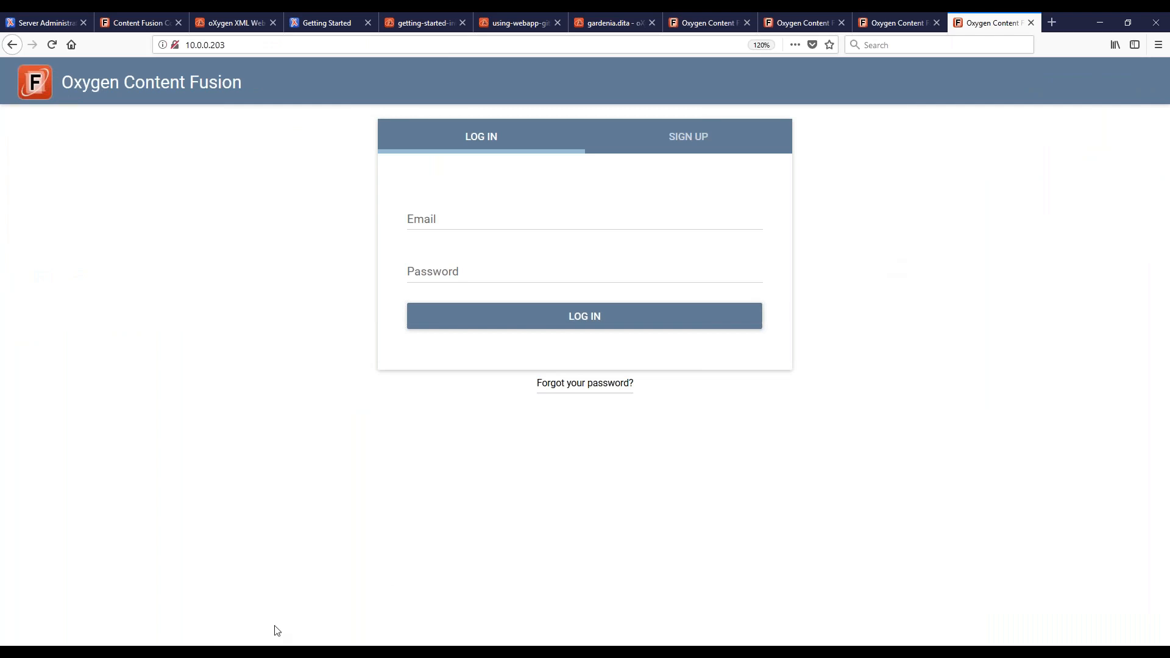
Switch to aeronautics.dita in oXygen XML Editor and copy the link of the "DITA topics from DMM" task.
key(alt+Tab)
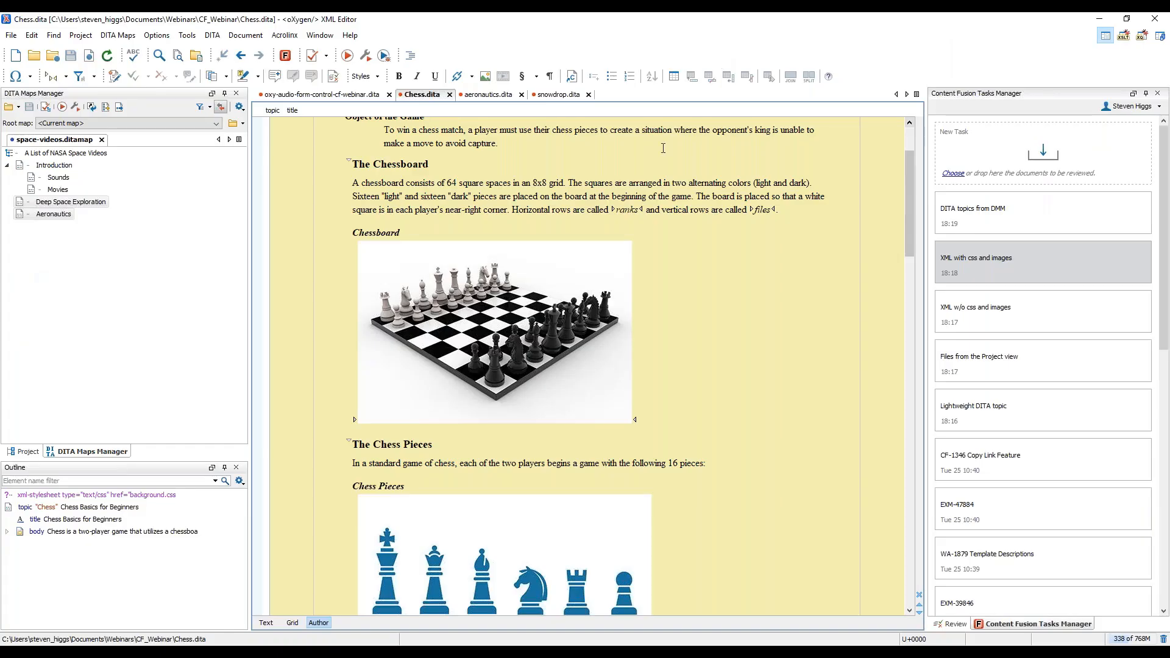
click(475, 97)
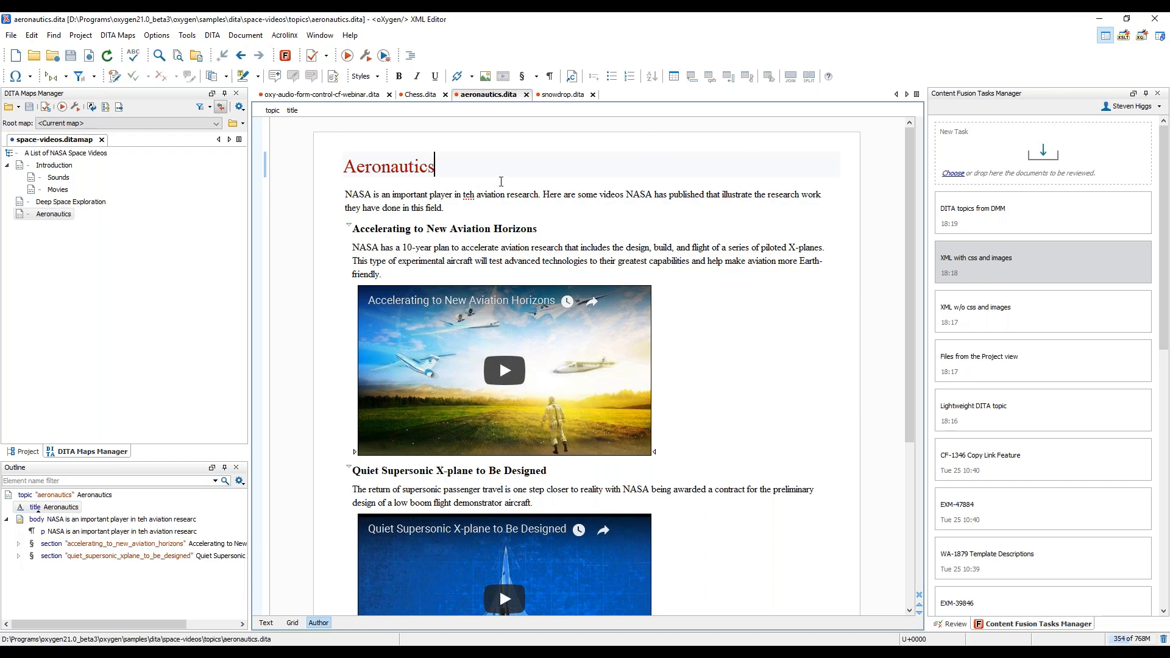
click(554, 194)
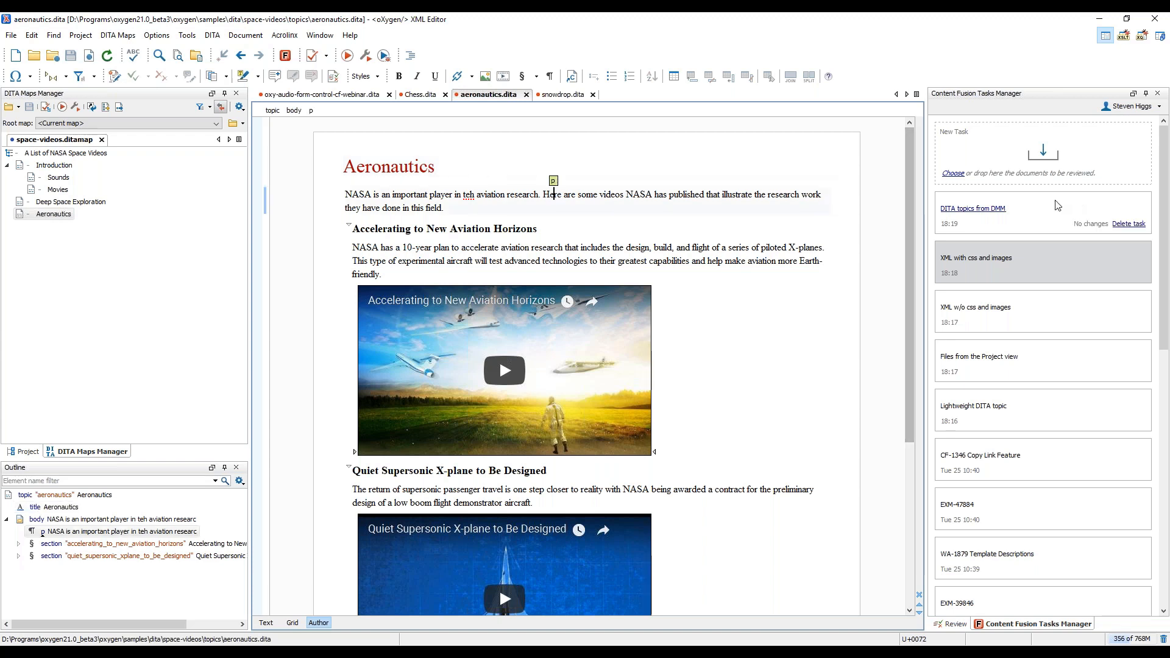
click(1036, 209)
right_click(1036, 208)
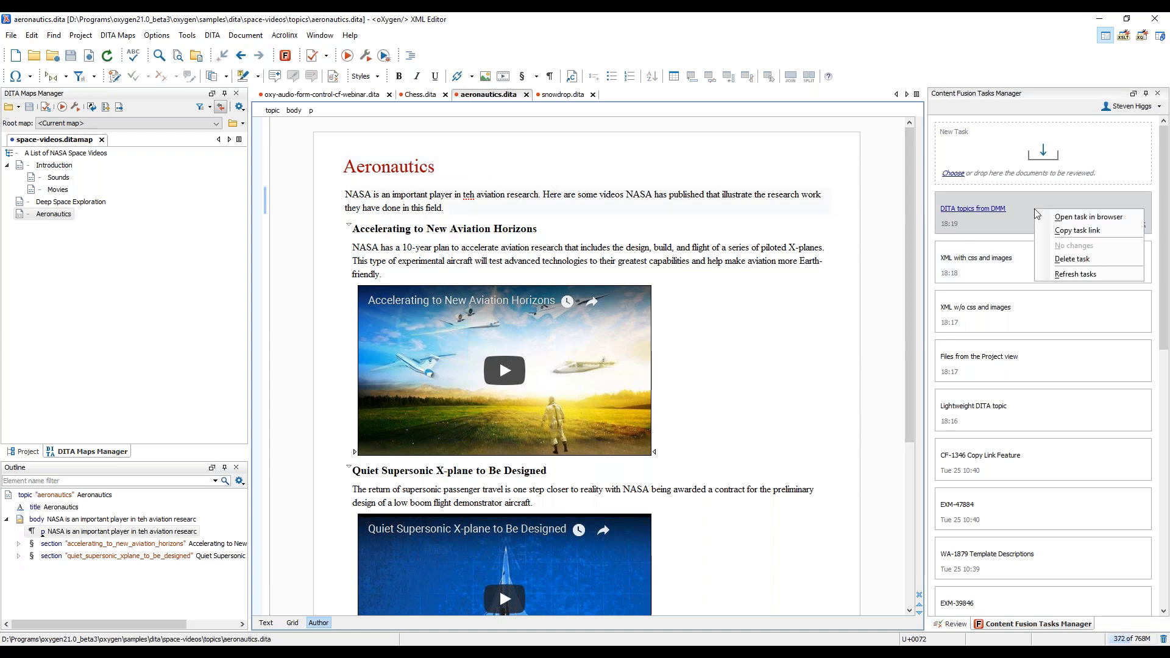
click(1075, 231)
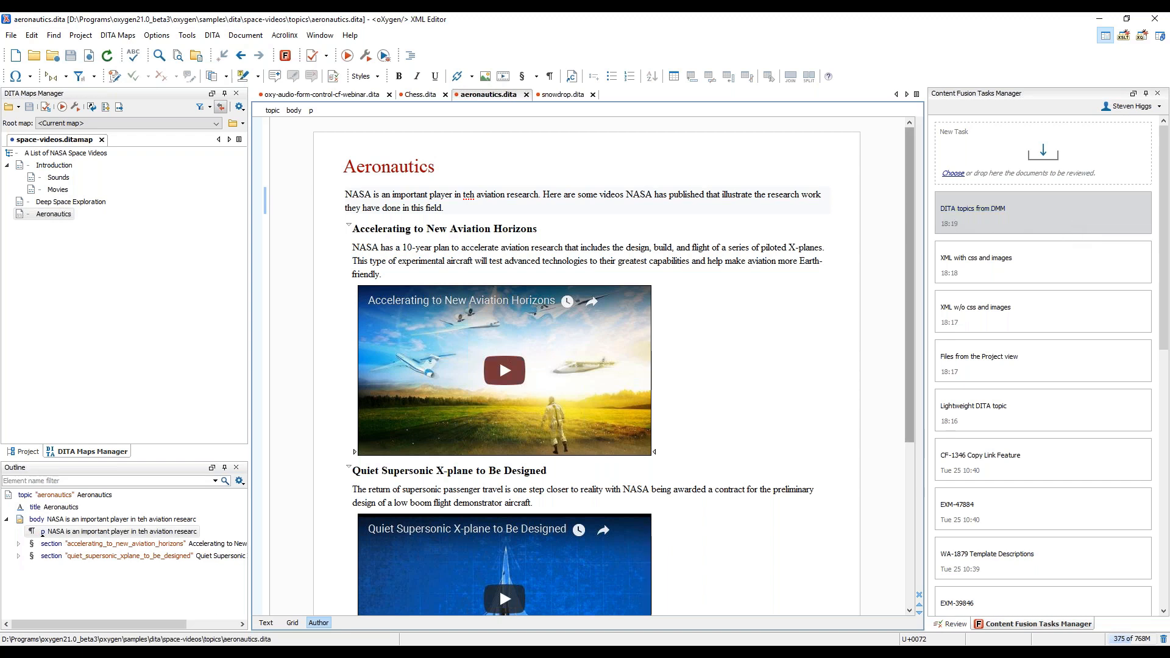
Switch to Firefox and load the copied link of the "DITA topics from DMM" task.
mouse_move(224, 653)
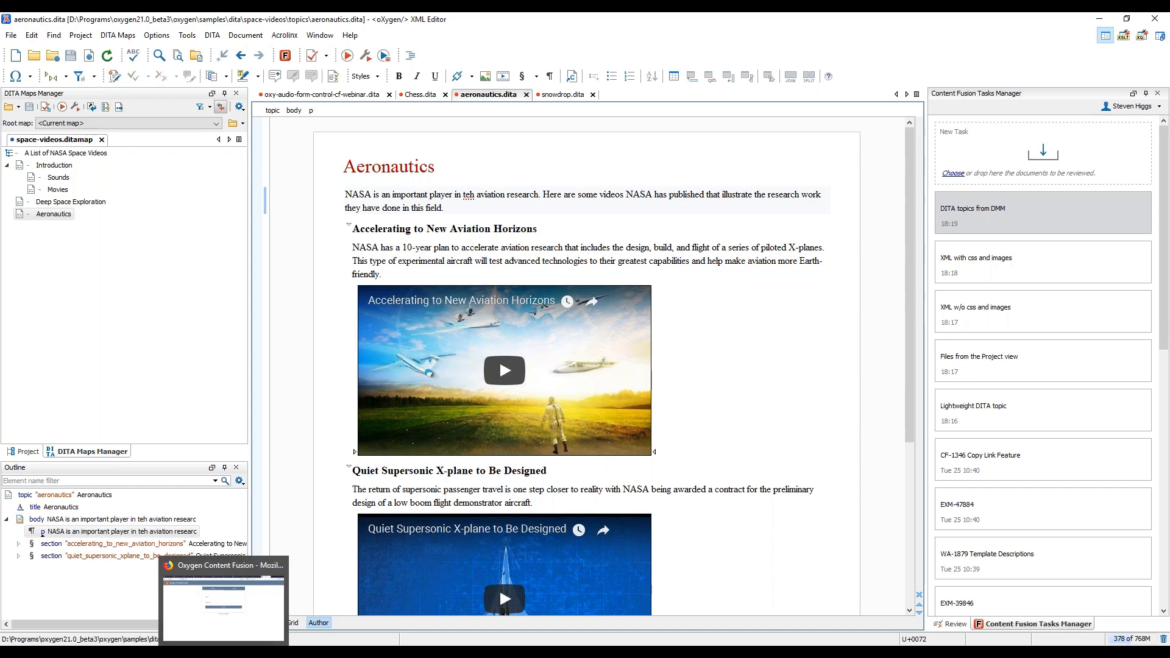
click(223, 653)
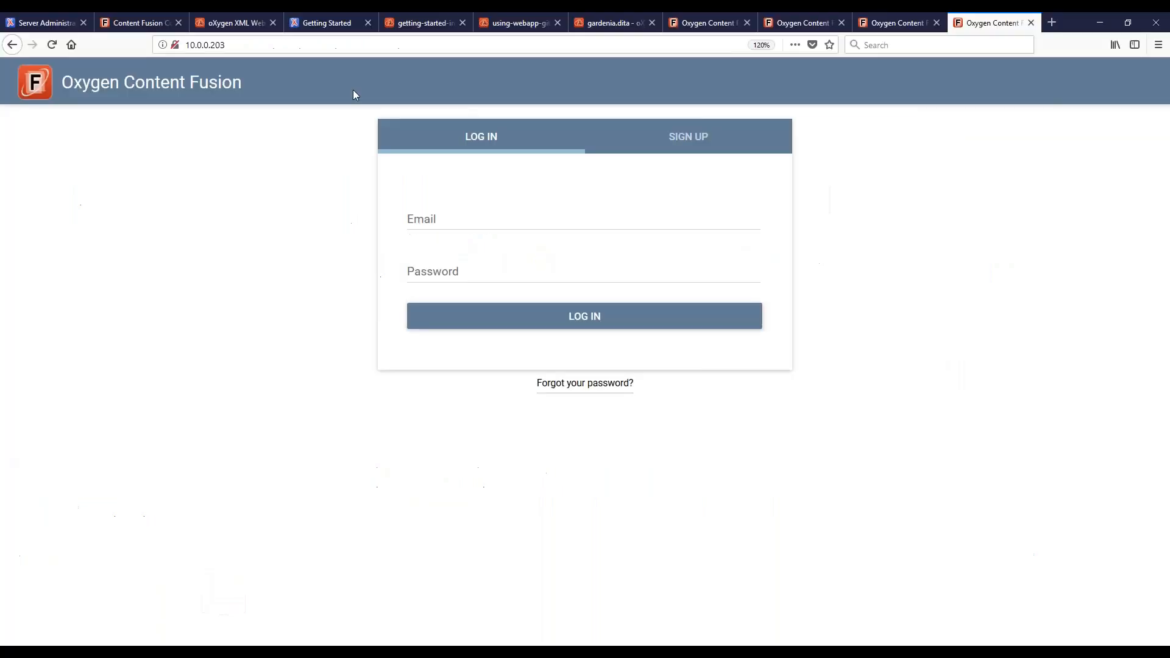
click(279, 44)
key(ctrl+v)
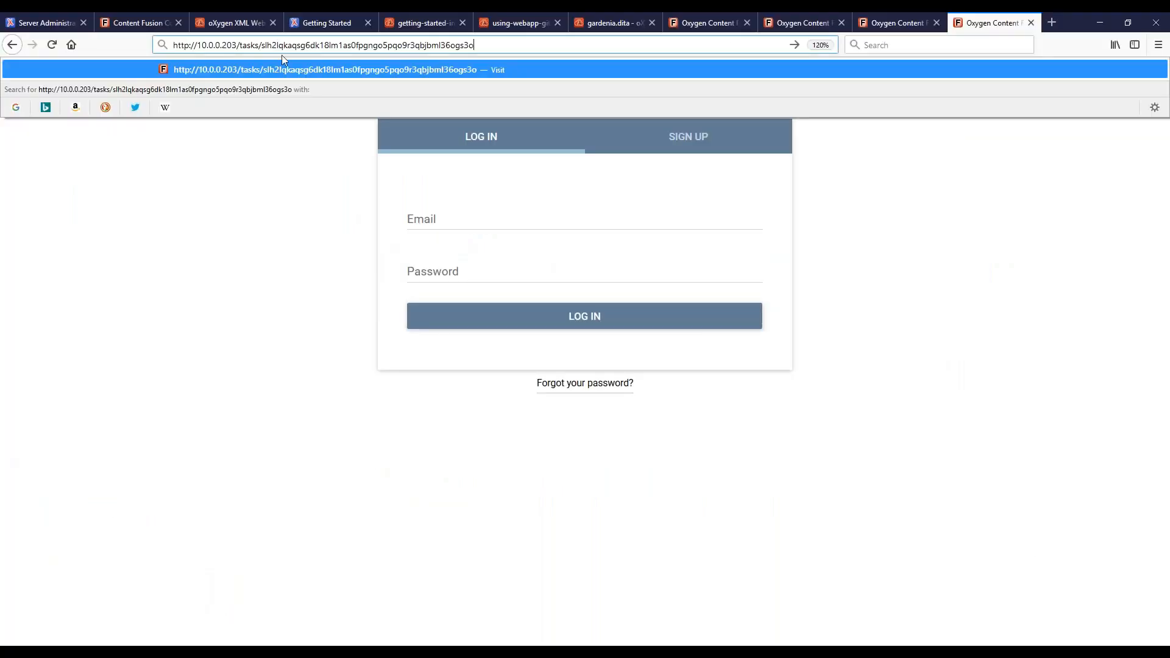
key(Return)
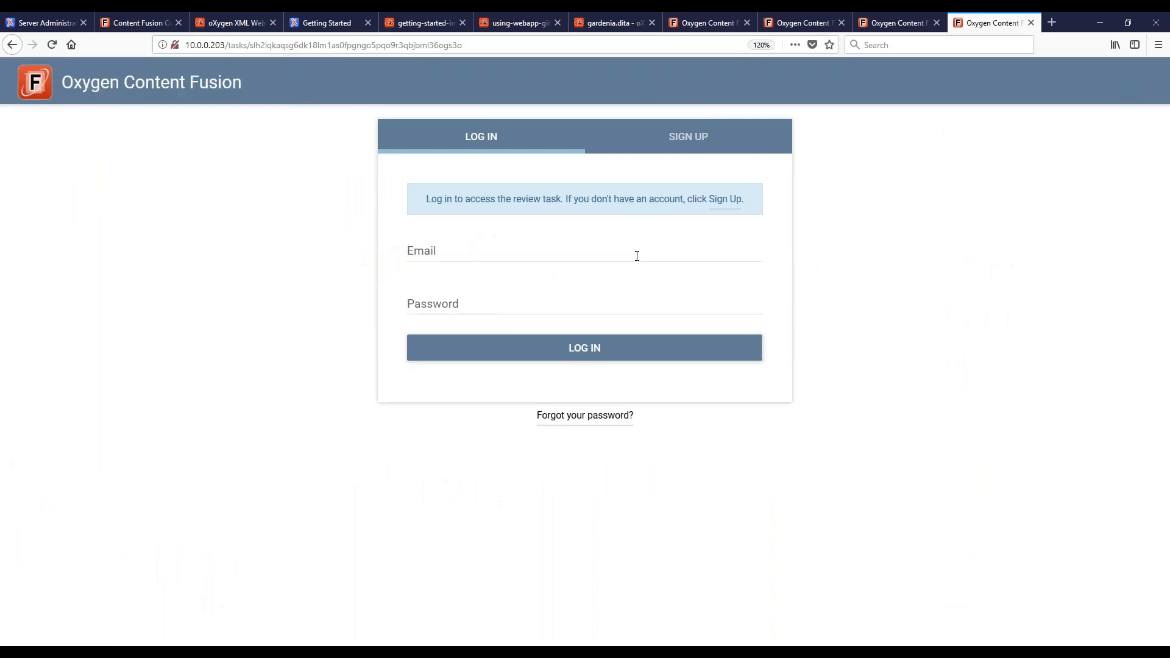
Log in to Content Fusion with the reviewer's email and account password to access the review task.
click(682, 140)
click(488, 143)
click(470, 254)
click(470, 283)
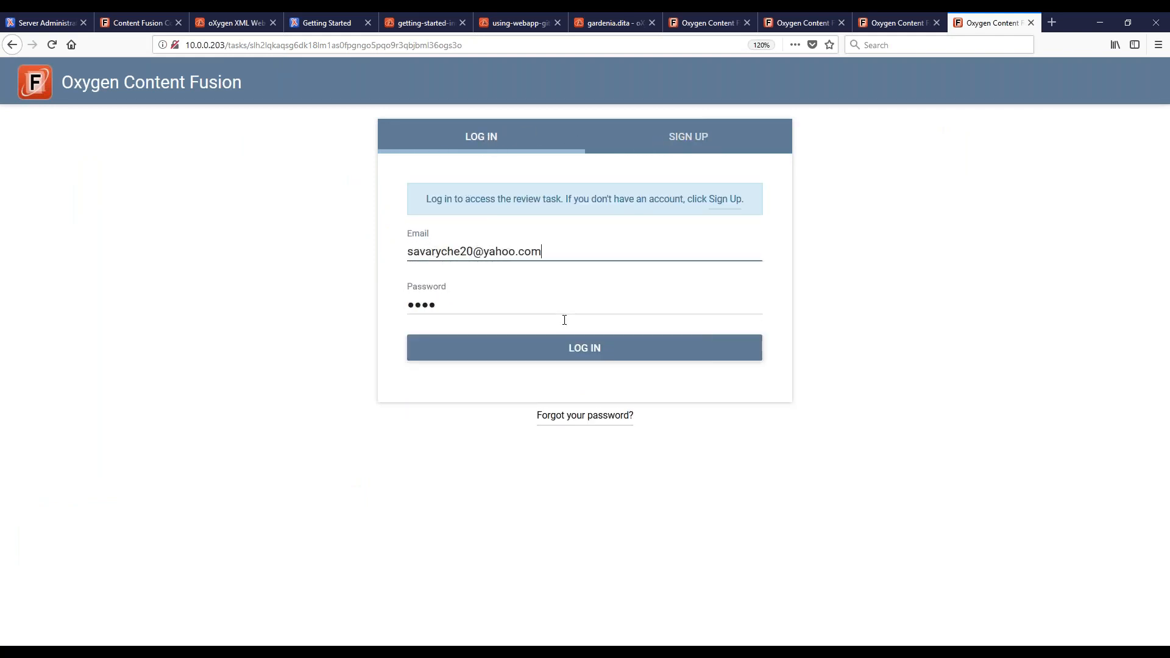
click(543, 353)
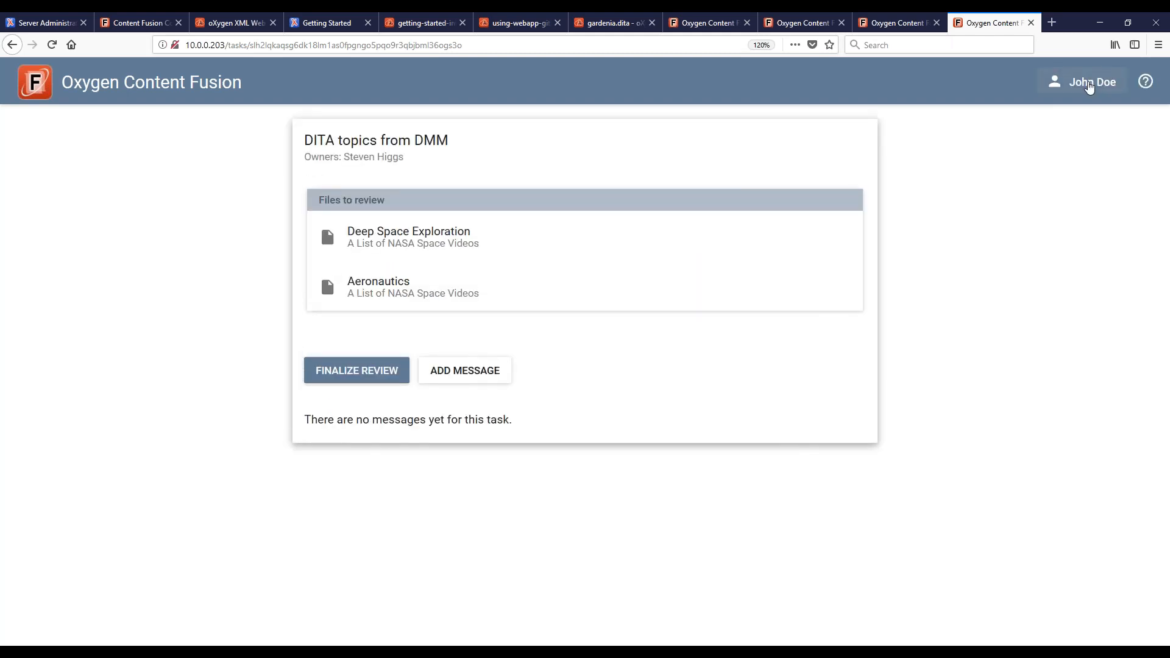
click(1090, 87)
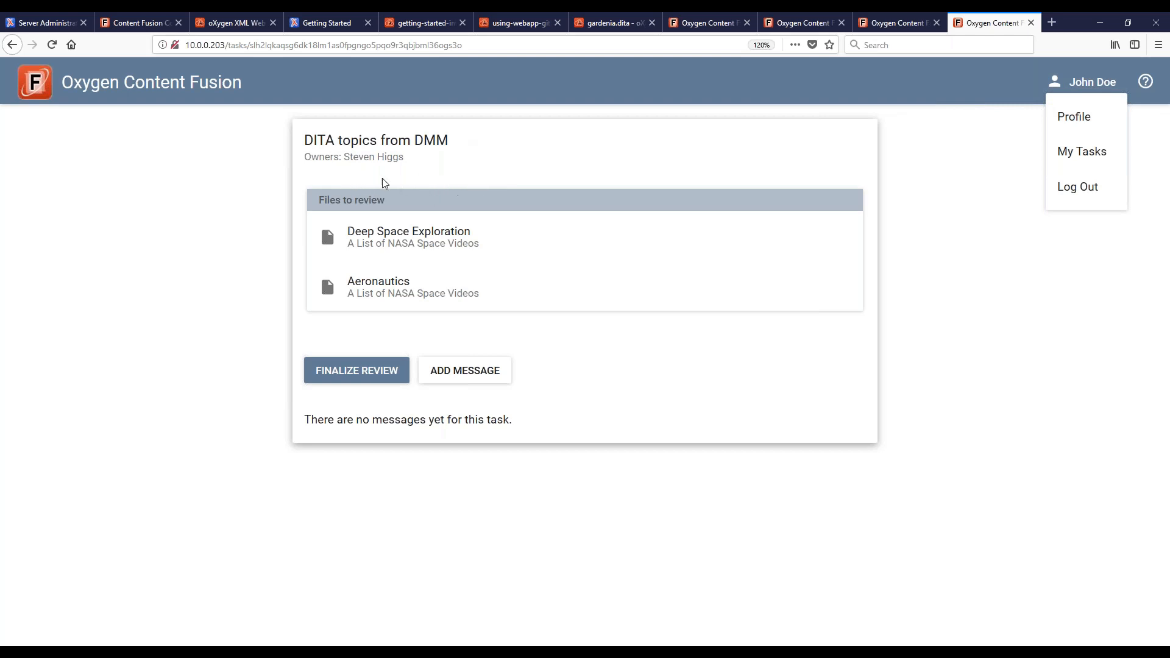
click(510, 175)
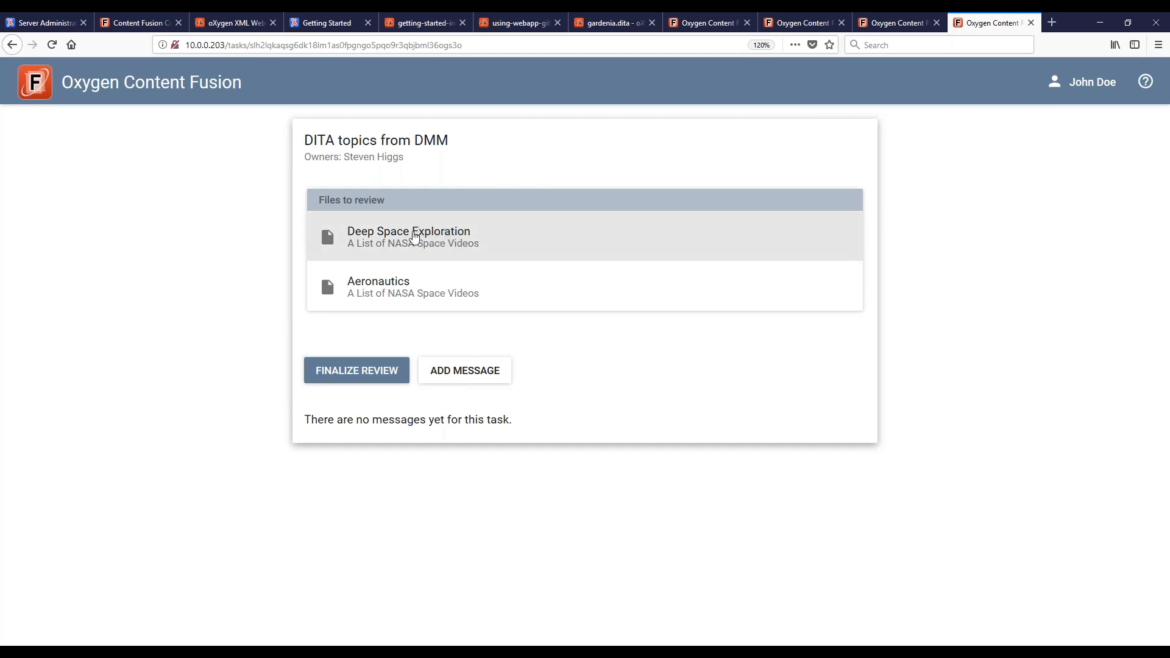
Open the task's Deep Space Exploration topic to view it, and move on to its Aeronautics topic.
click(414, 236)
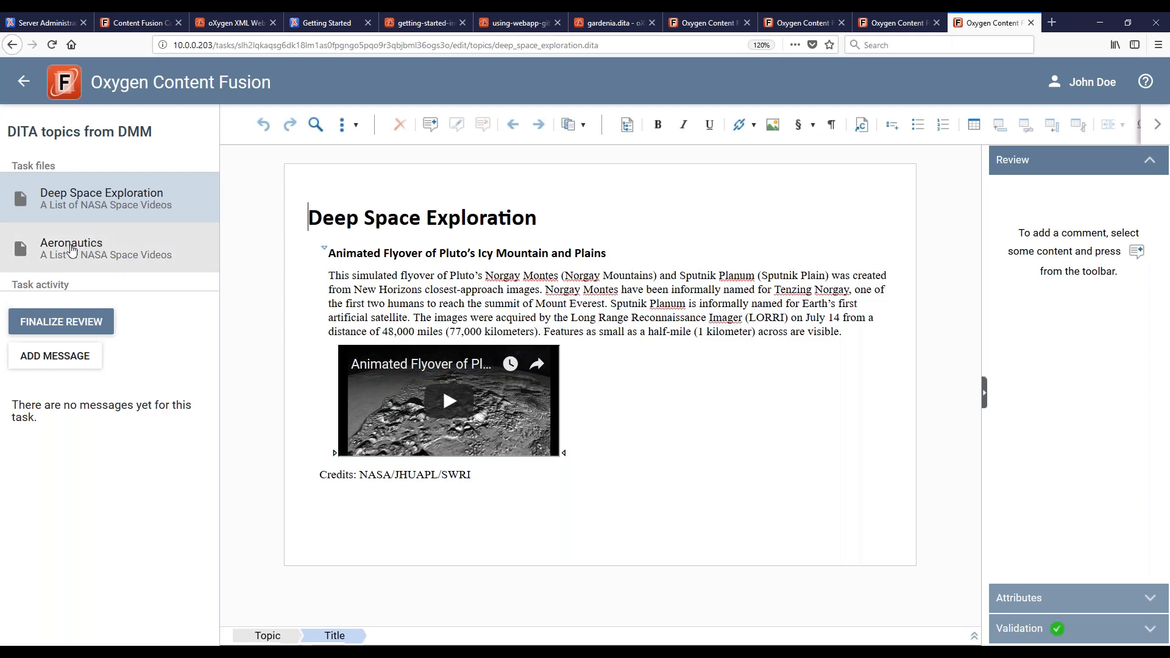
click(71, 247)
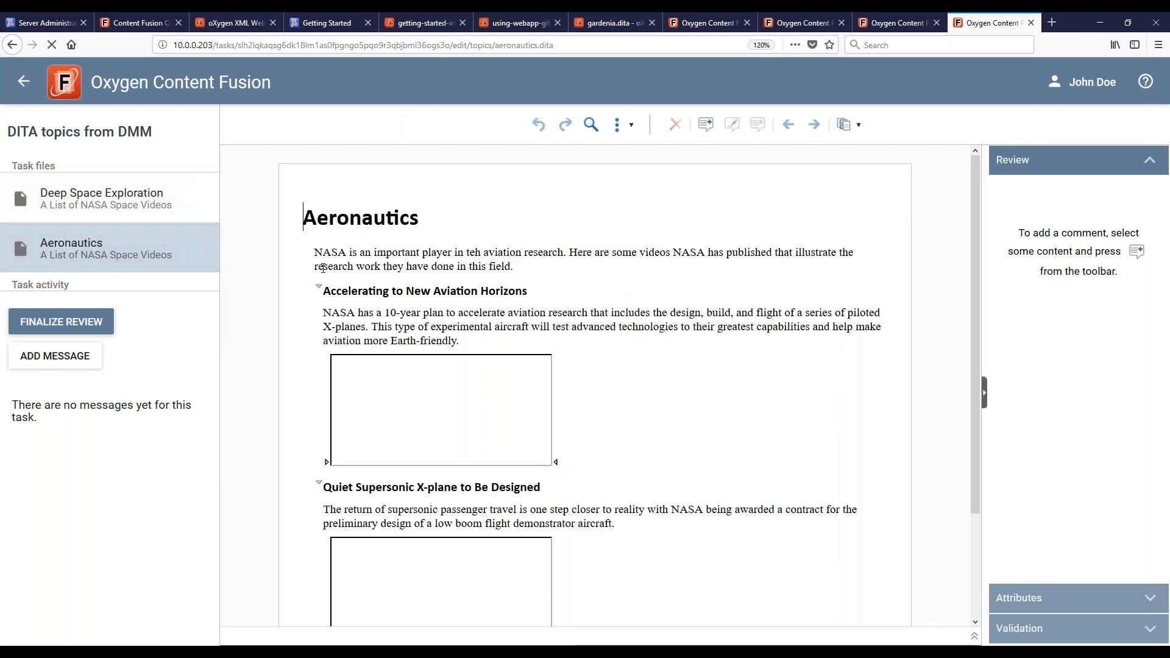
Make "NASA" bold at the start of the Aeronautics introduction and correct "teh" to "the" in the same sentence.
click(317, 253)
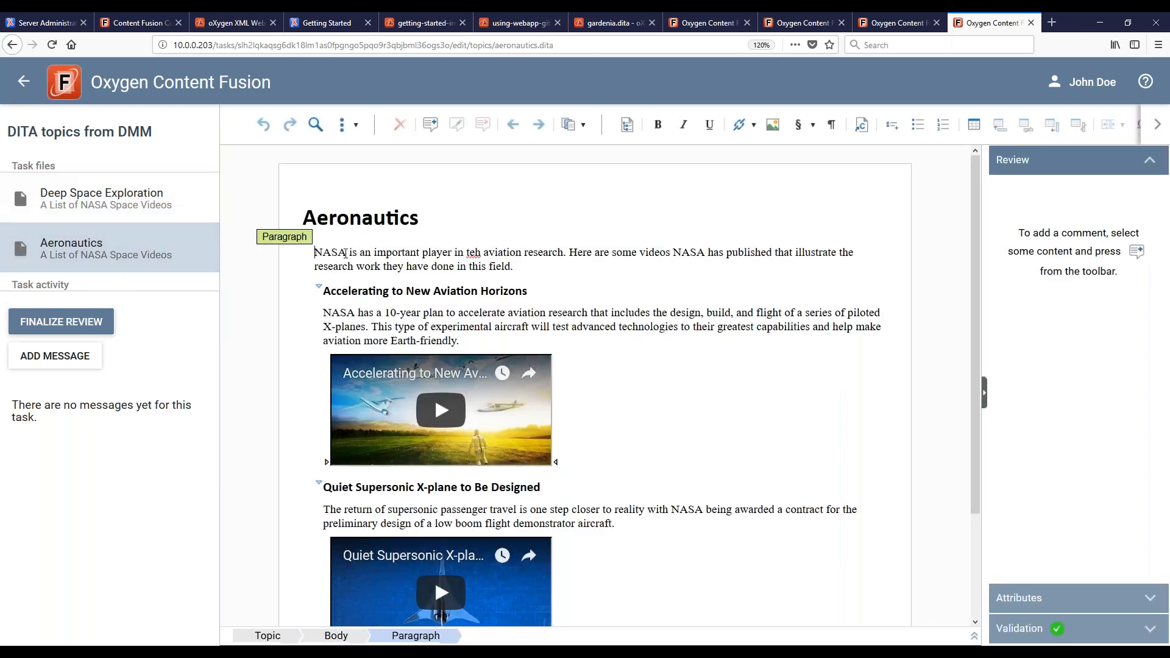
double_click(330, 252)
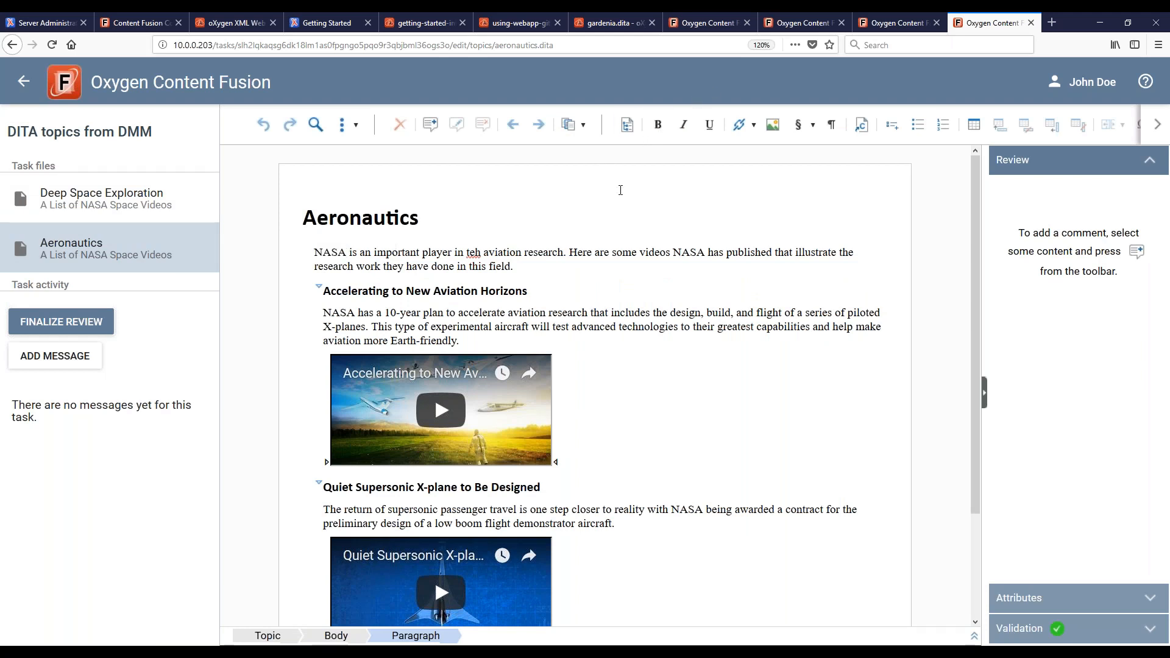
key(ctrl+b)
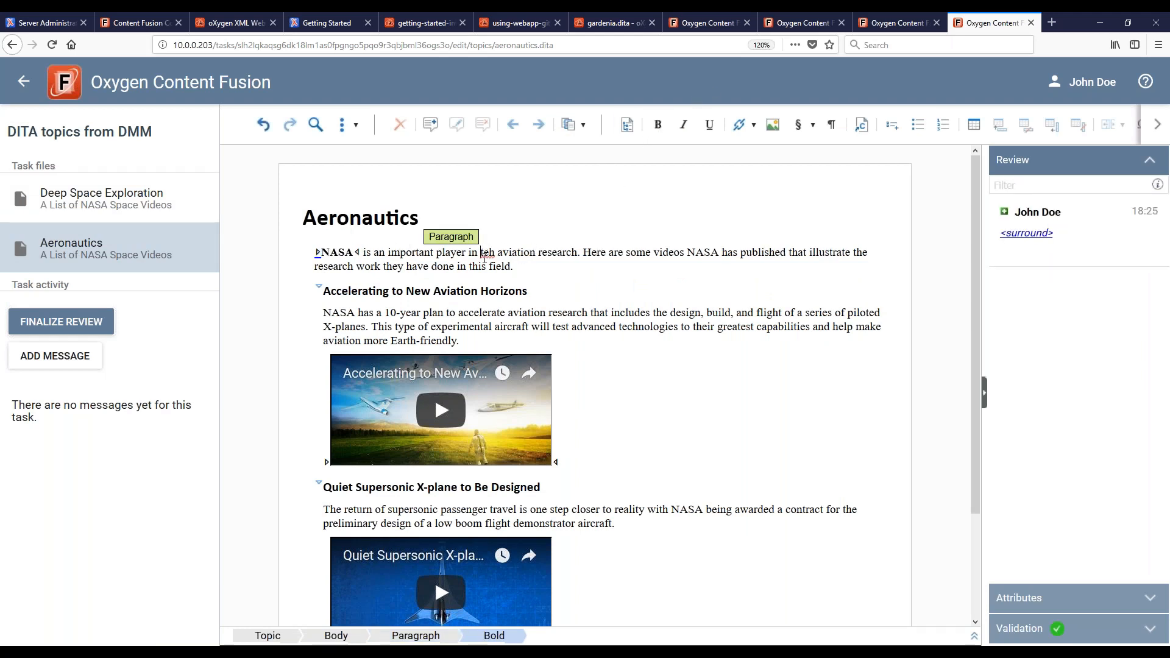
double_click(488, 253)
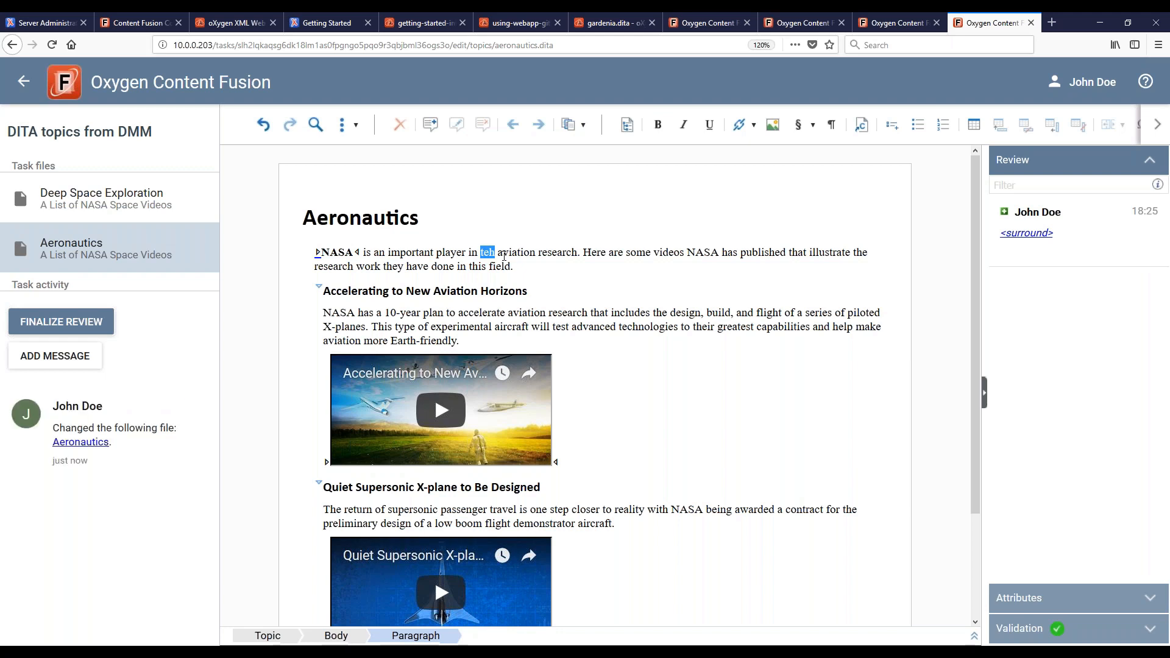
text(the)
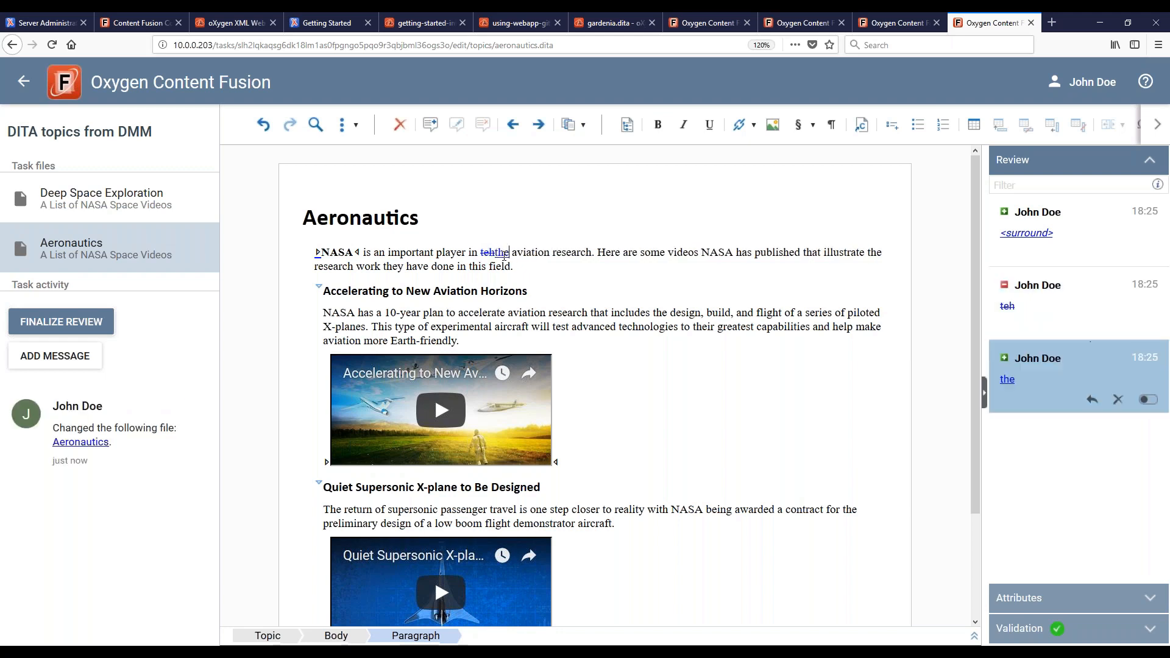
Insert "field" after "aviation research" in the introduction and italicize "Earth-friendly" in the Accelerating to New Aviation Horizons section.
click(593, 254)
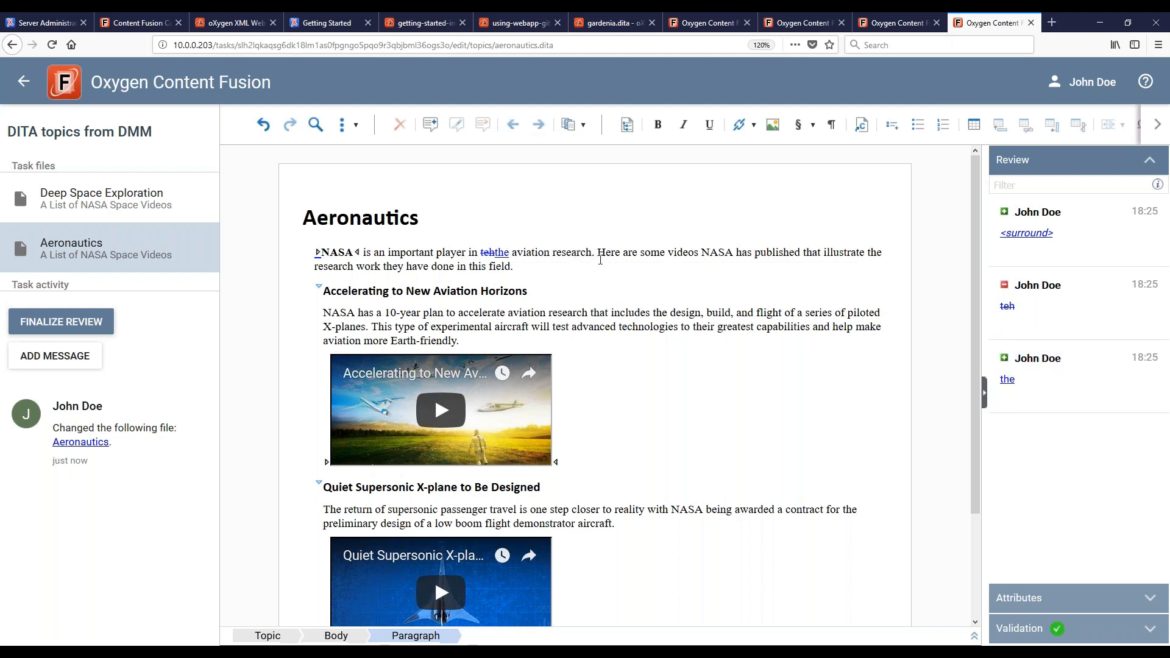
text(field)
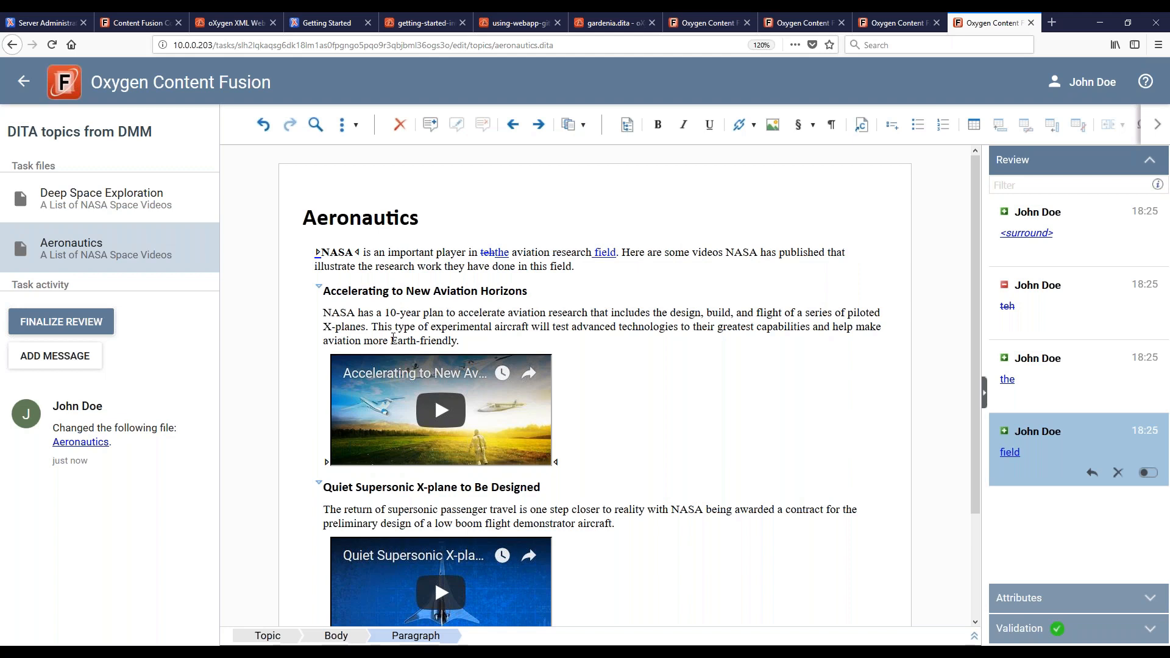
double_click(393, 339)
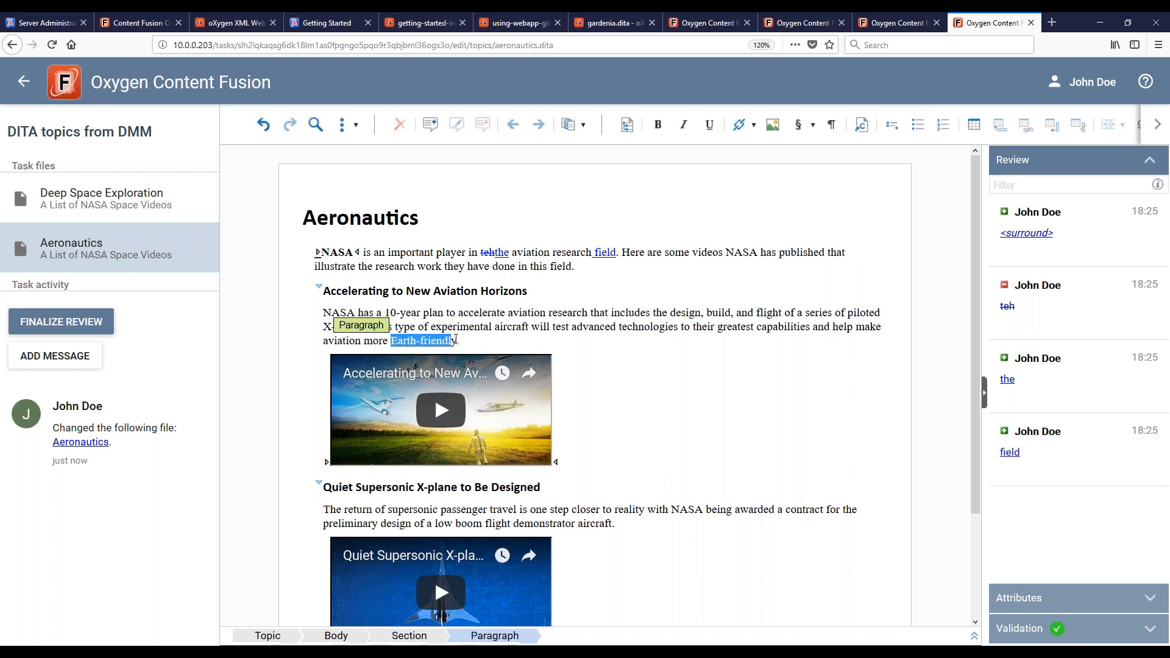
click(685, 124)
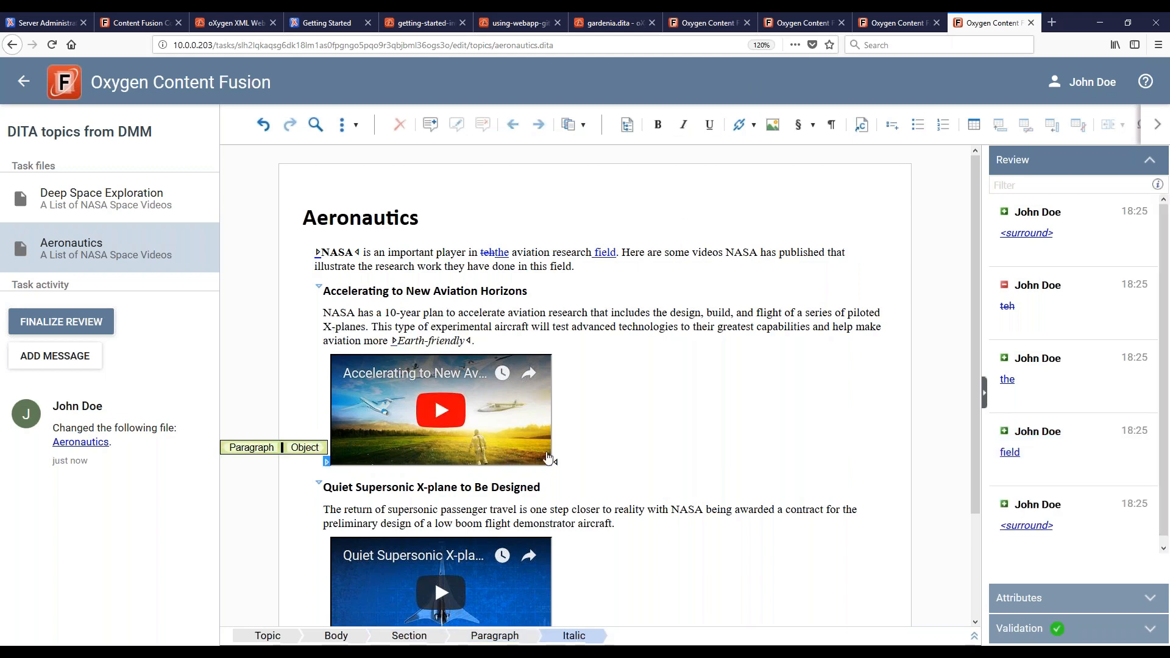
Add a comment to the Accelerating to New Aviation Horizons video, addressing a colleague by first name with "please review these videos".
click(549, 458)
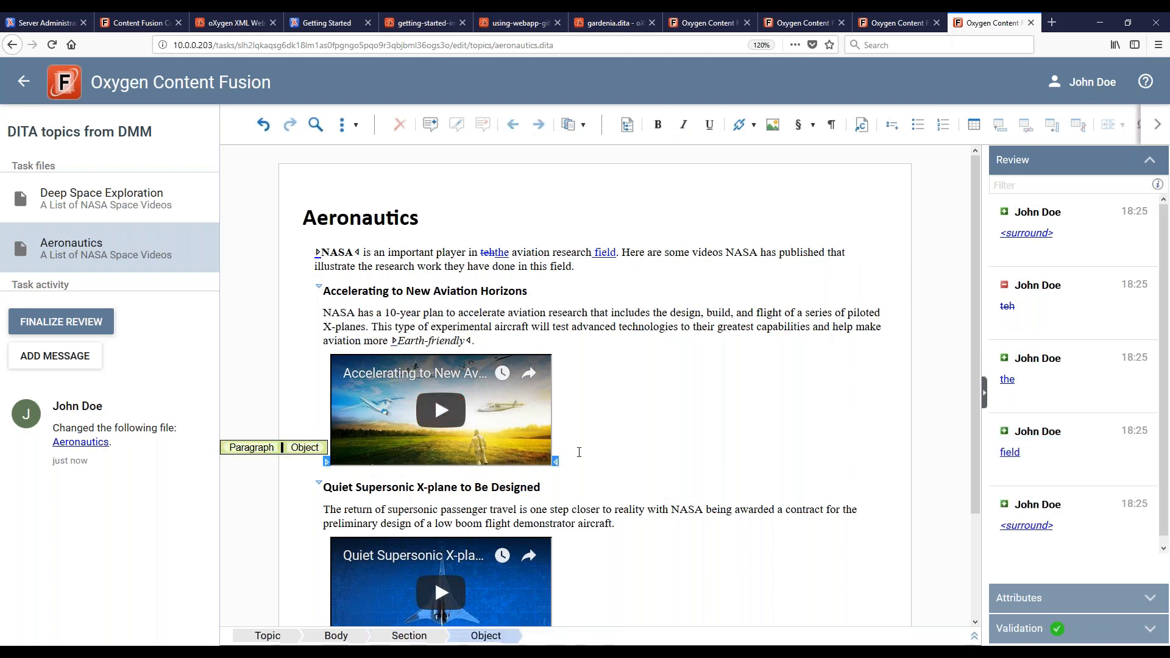
click(431, 124)
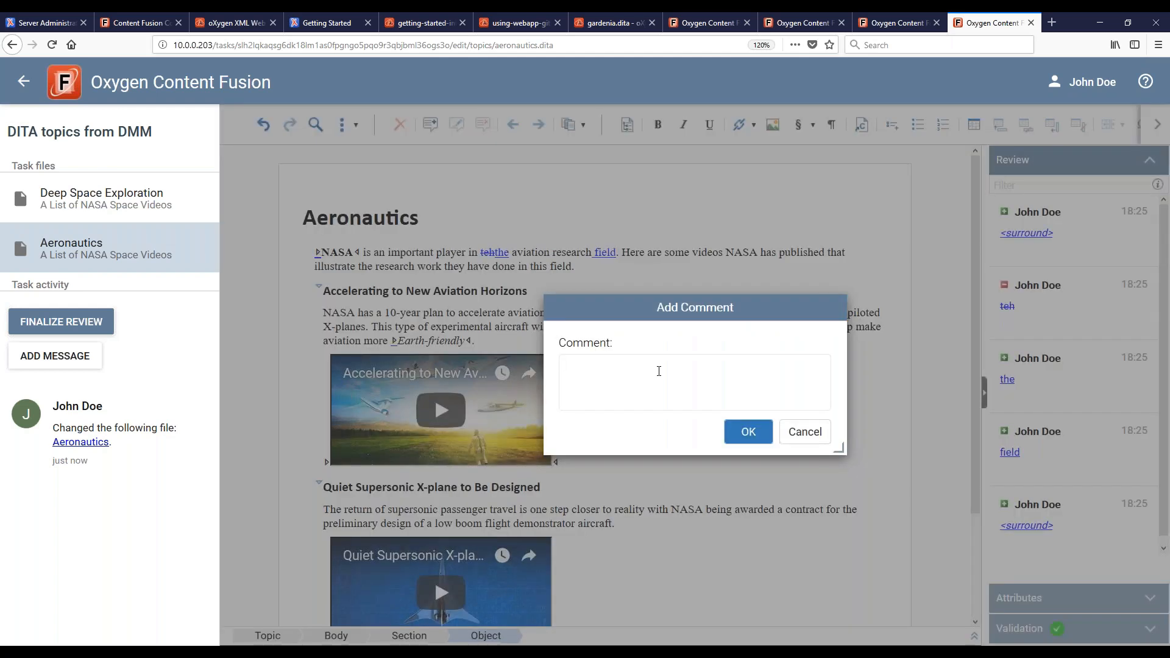
text(Bogdan, please review these vid)
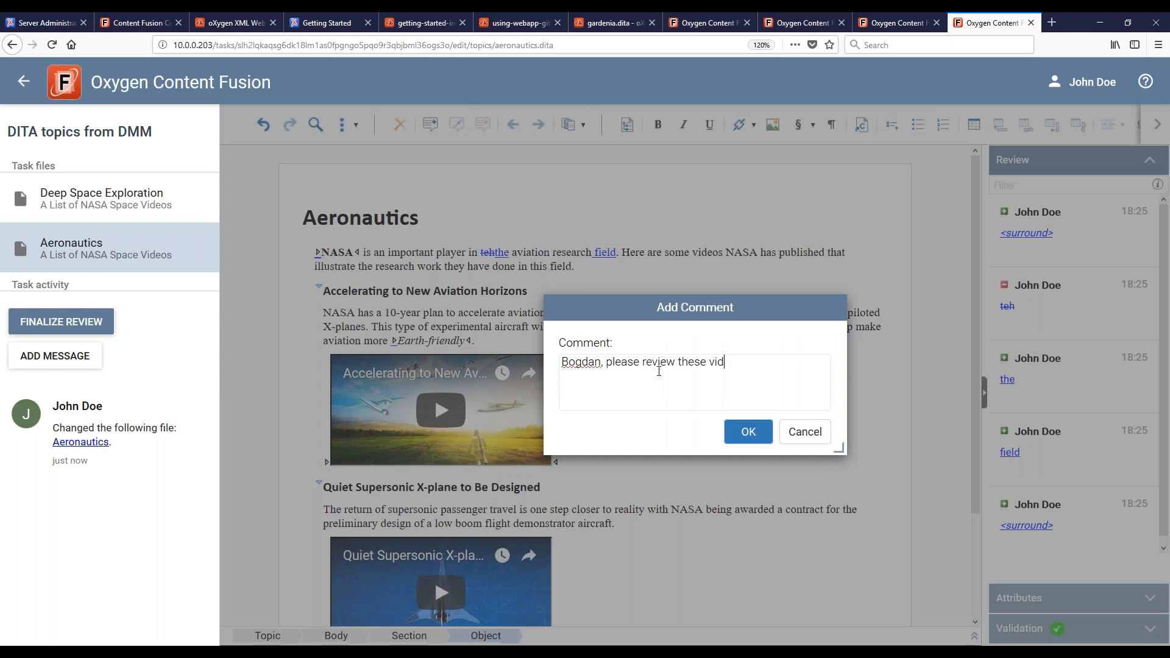
text(eos)
click(750, 432)
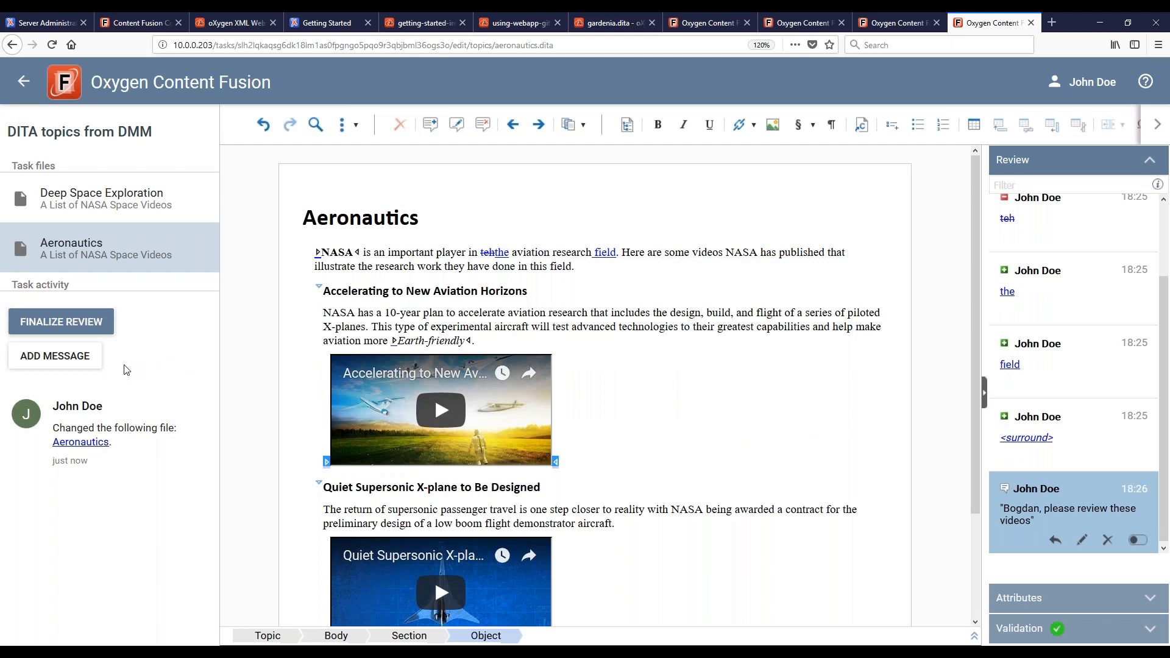
Add a message to the task activity saying "I am going to send this to" the colleague, by first name, "to review the videos.".
click(46, 358)
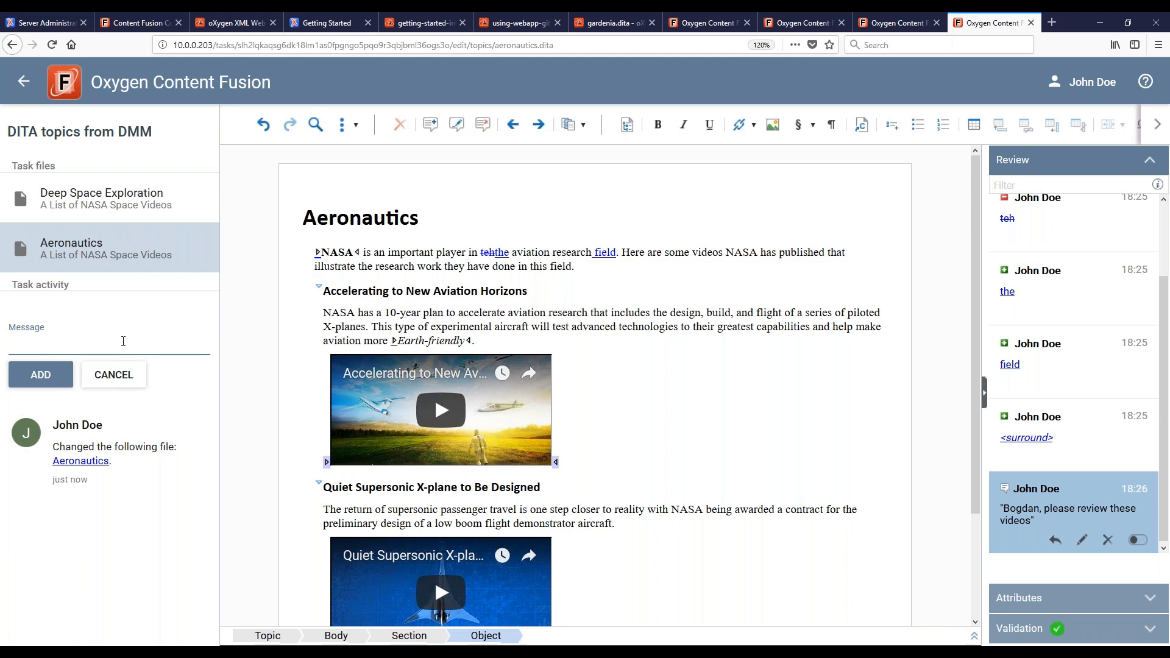
text(I am going to send this to)
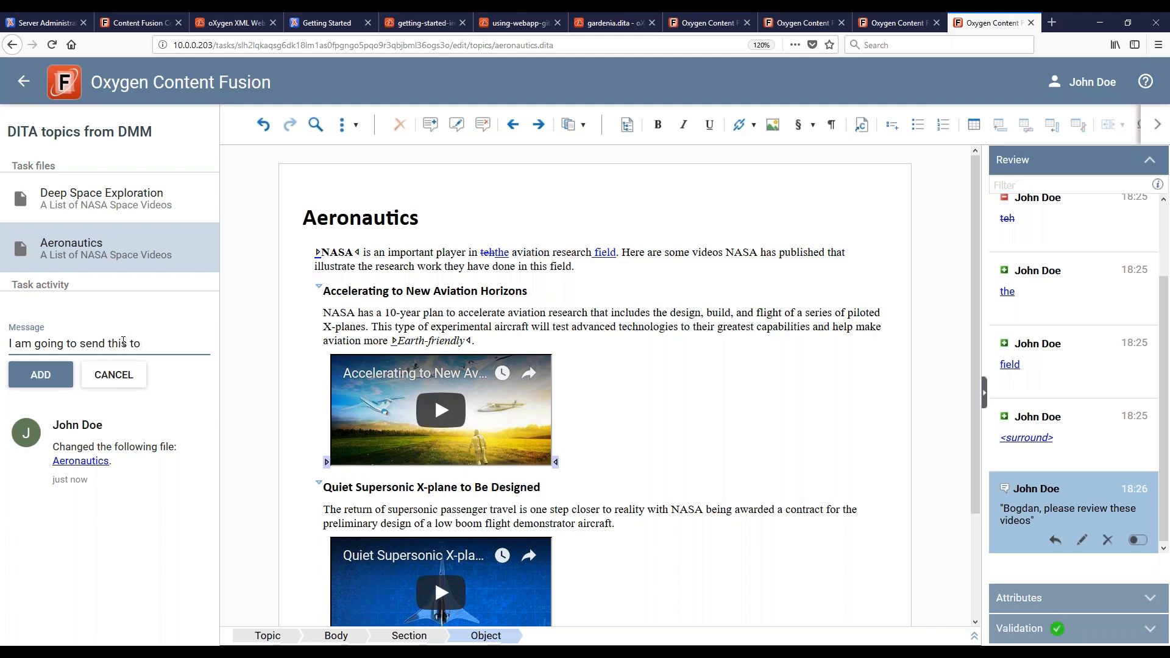
text( Bogdan to review the )
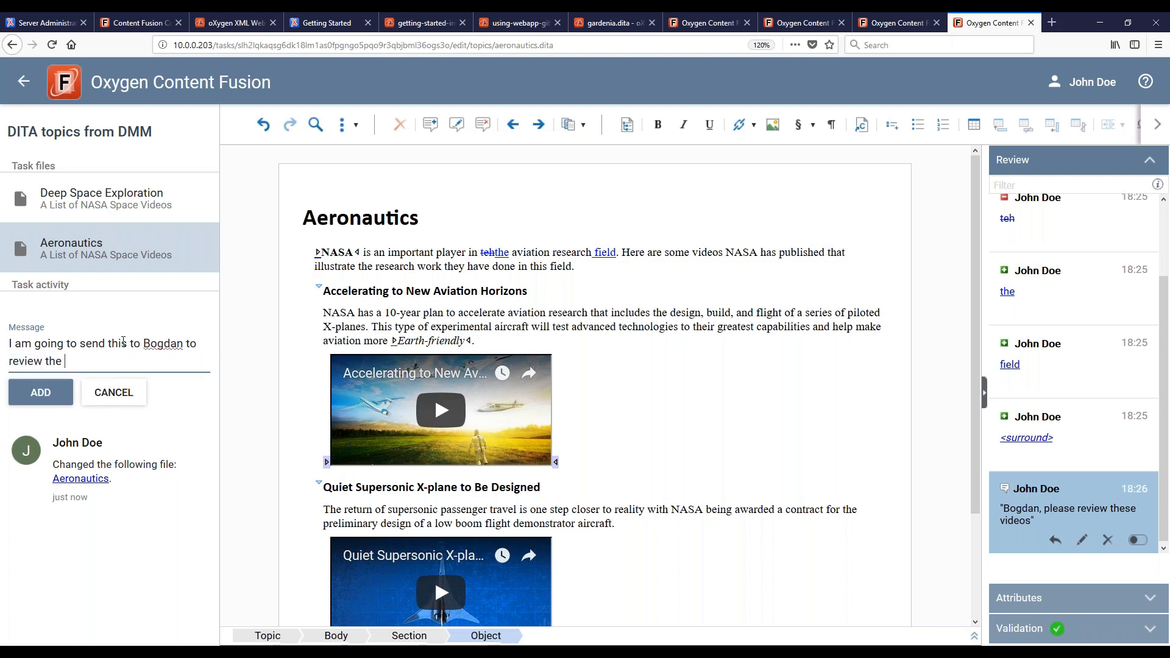
text(videos.)
click(41, 395)
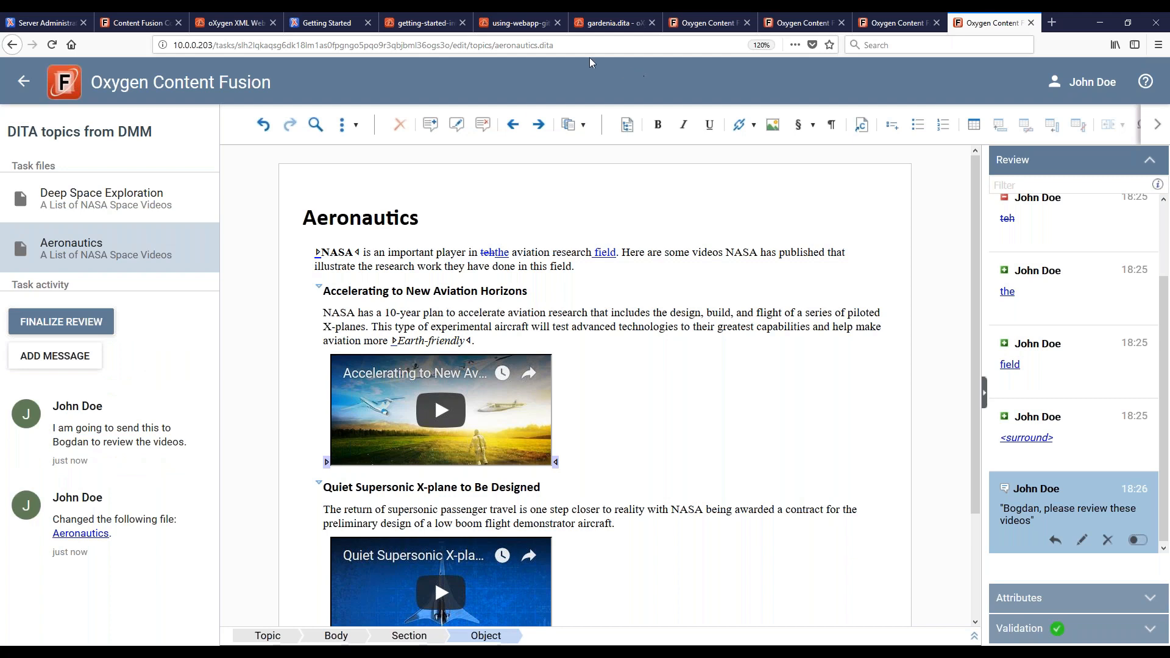
Copy the Aeronautics review page's URL, go back to the task overview, and send the link to the colleague in a Slack direct message.
click(566, 45)
key(ctrl+c)
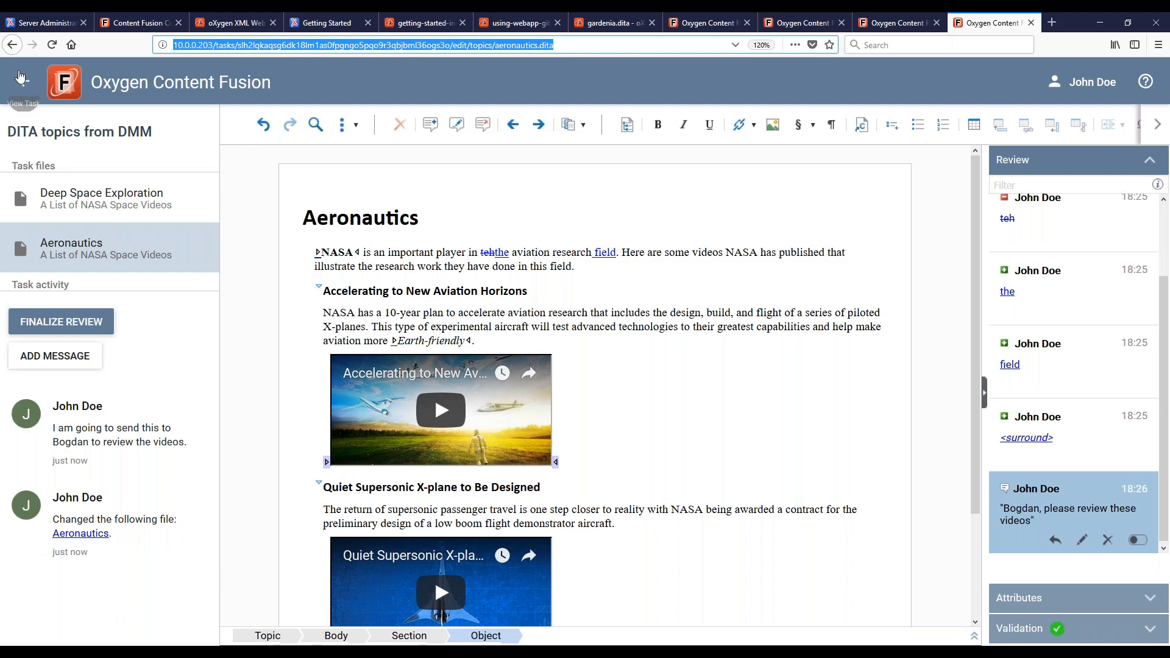
click(24, 89)
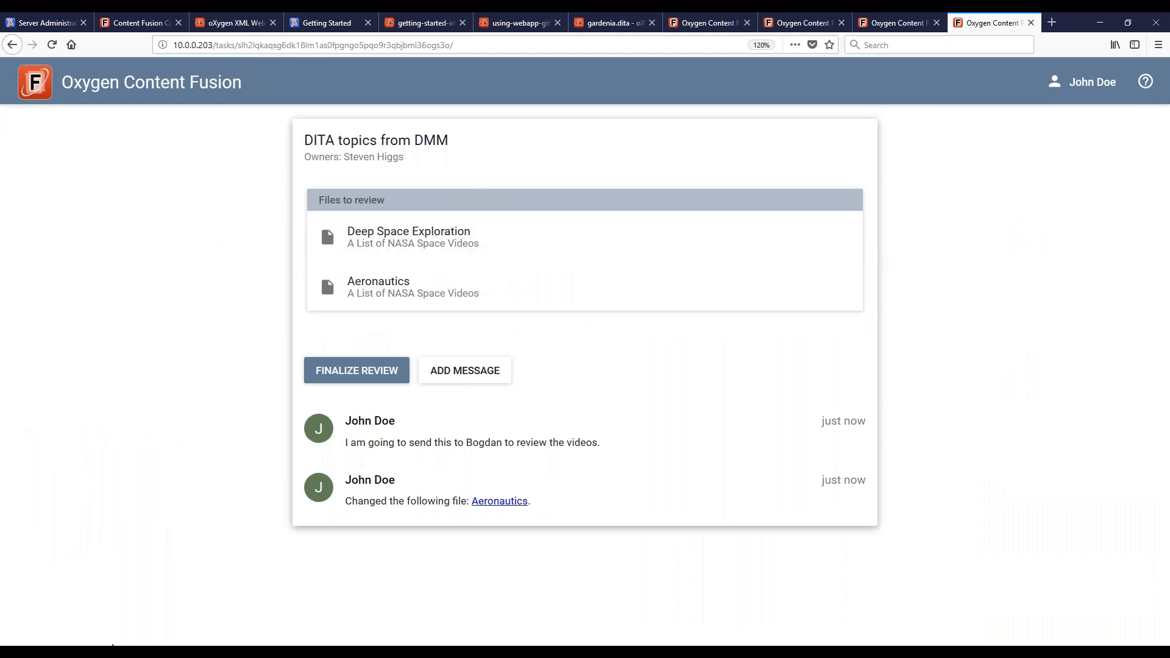
click(112, 648)
click(79, 615)
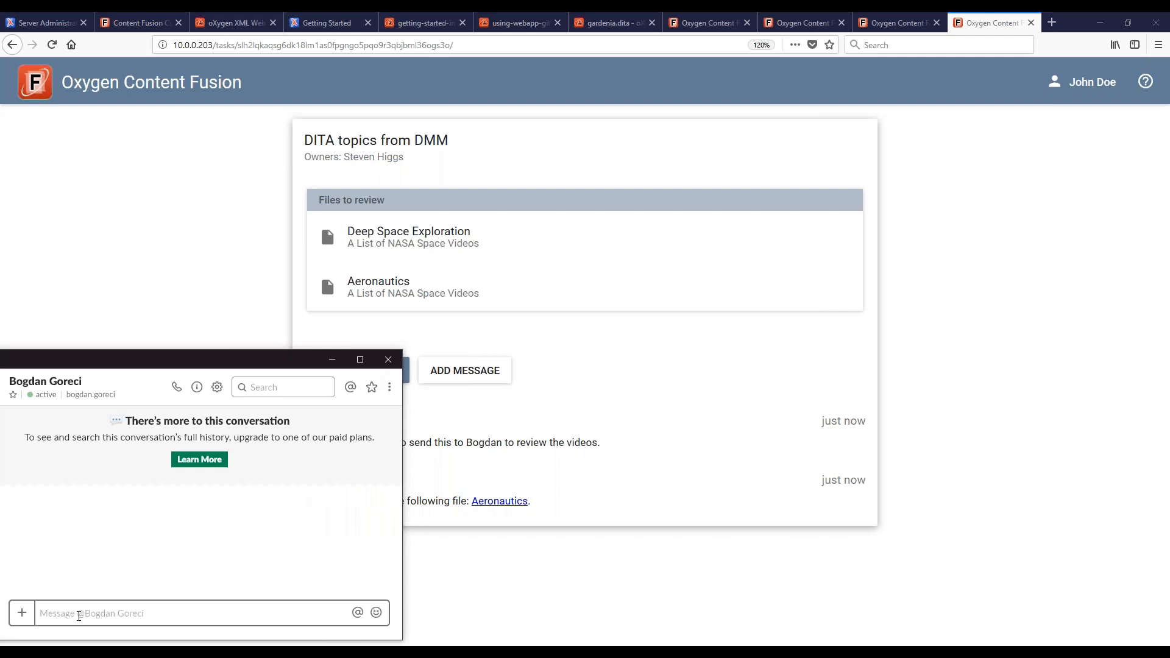
key(ctrl+v)
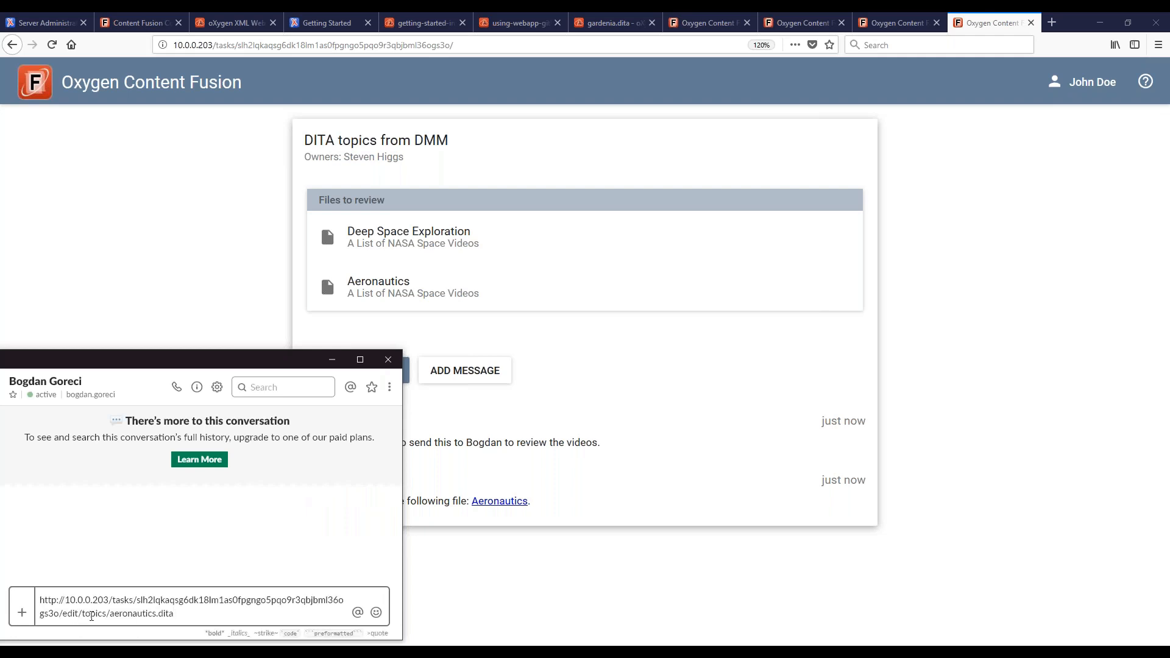
key(Return)
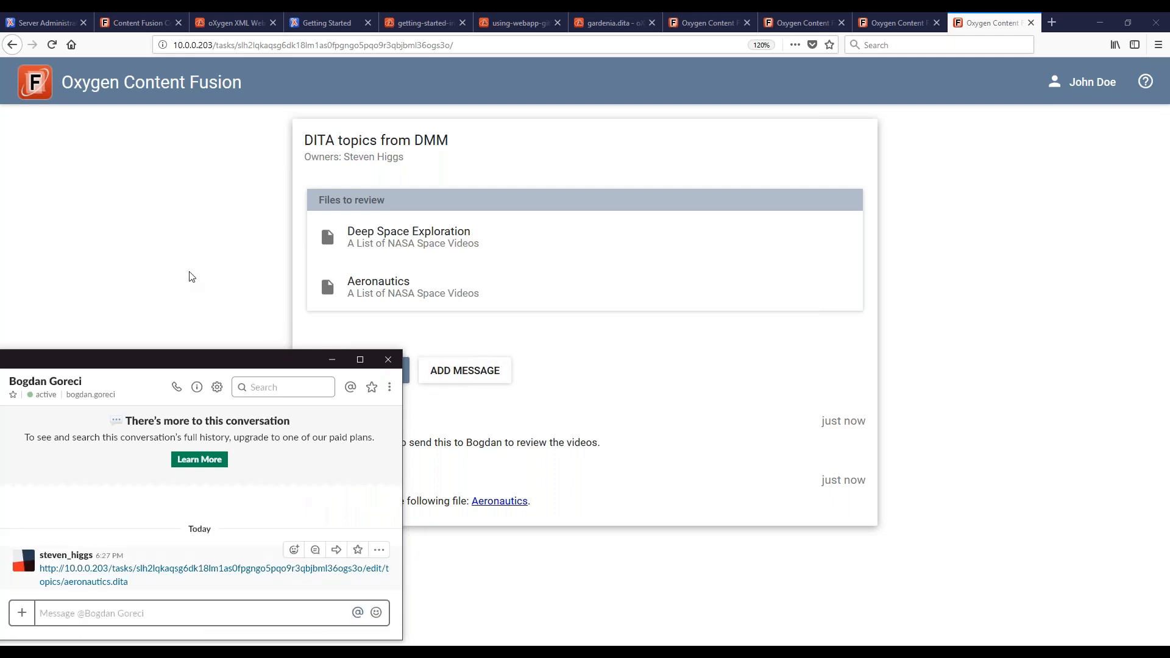
click(192, 276)
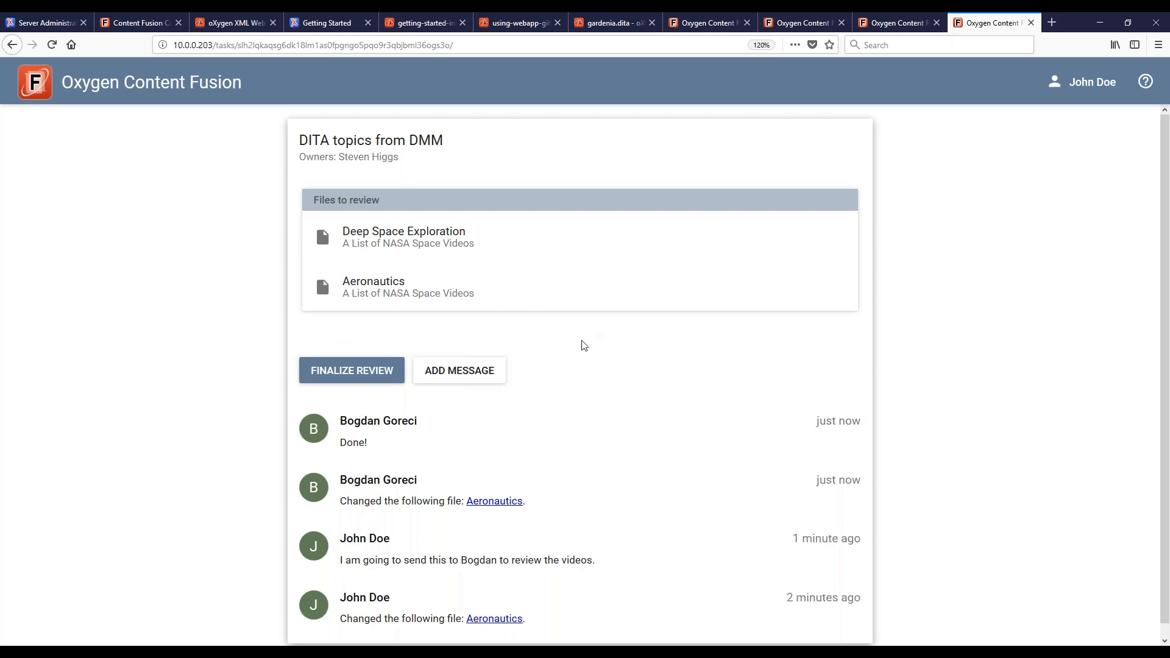
Reply to the colleague's update in the task activity with the message "Thanks.".
scroll(579, 352, down, 1)
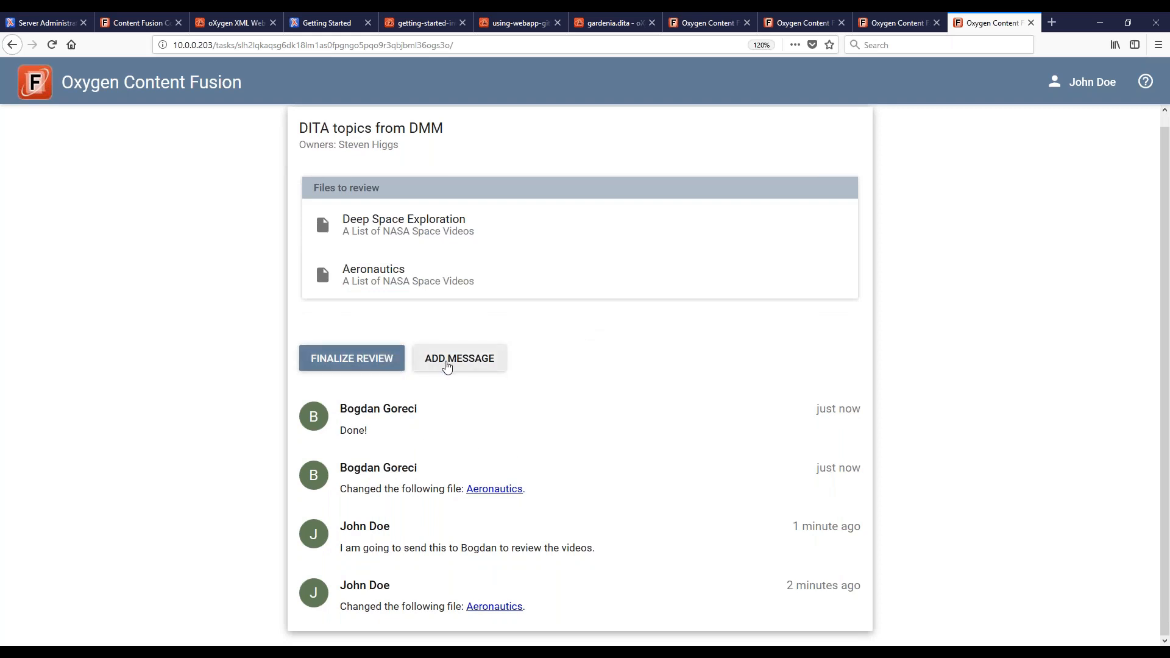
click(455, 366)
text(Thanks.)
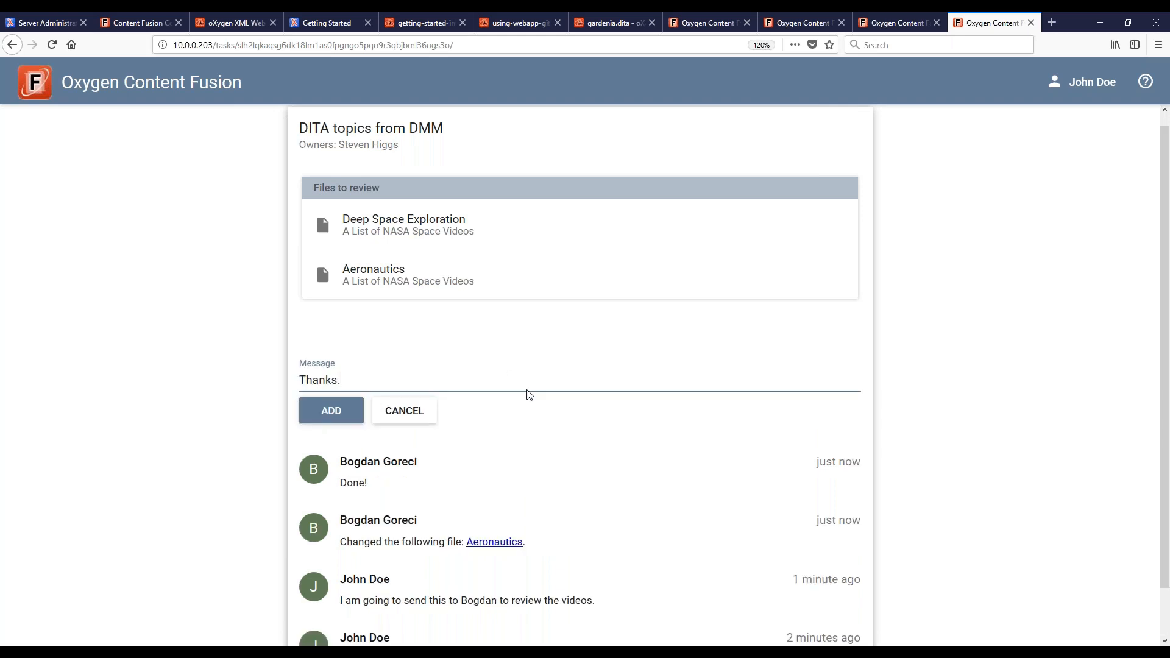
click(318, 410)
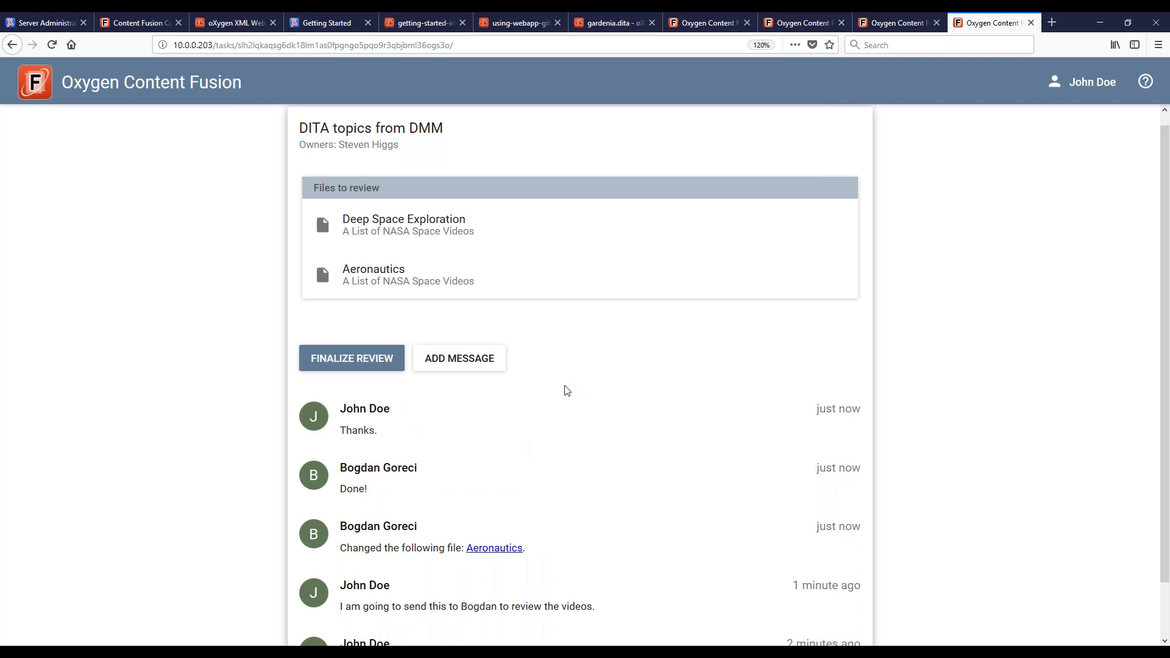
Reopen the Aeronautics topic and mark the comment thread asking for the videos' review as done.
click(366, 282)
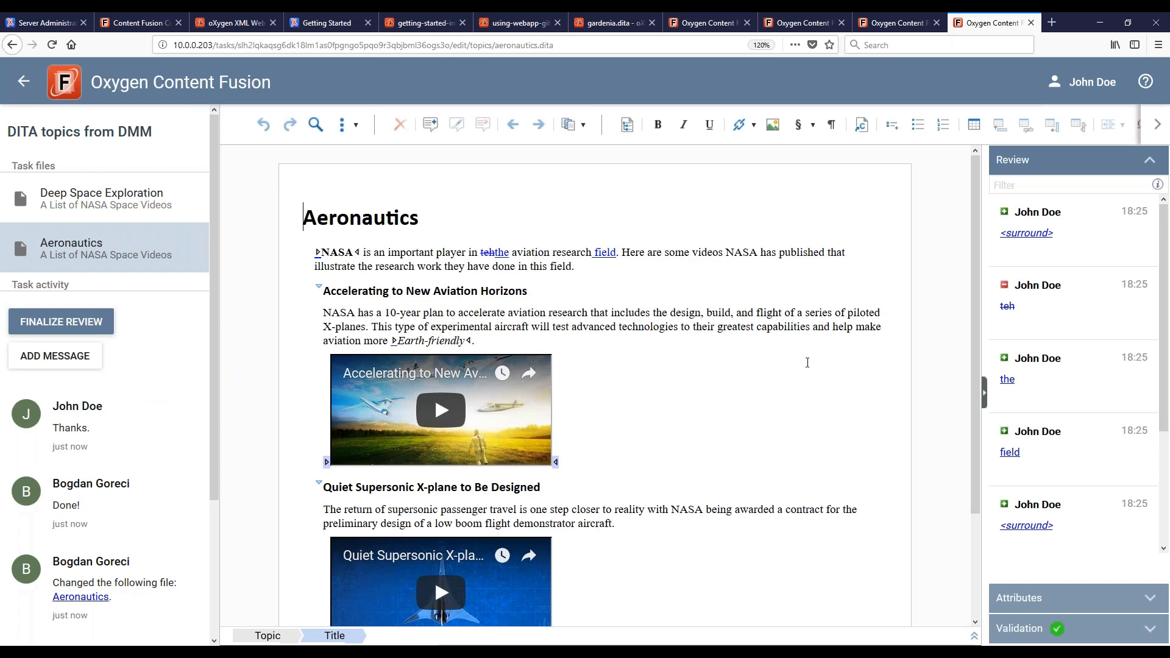
scroll(791, 378, down, 3)
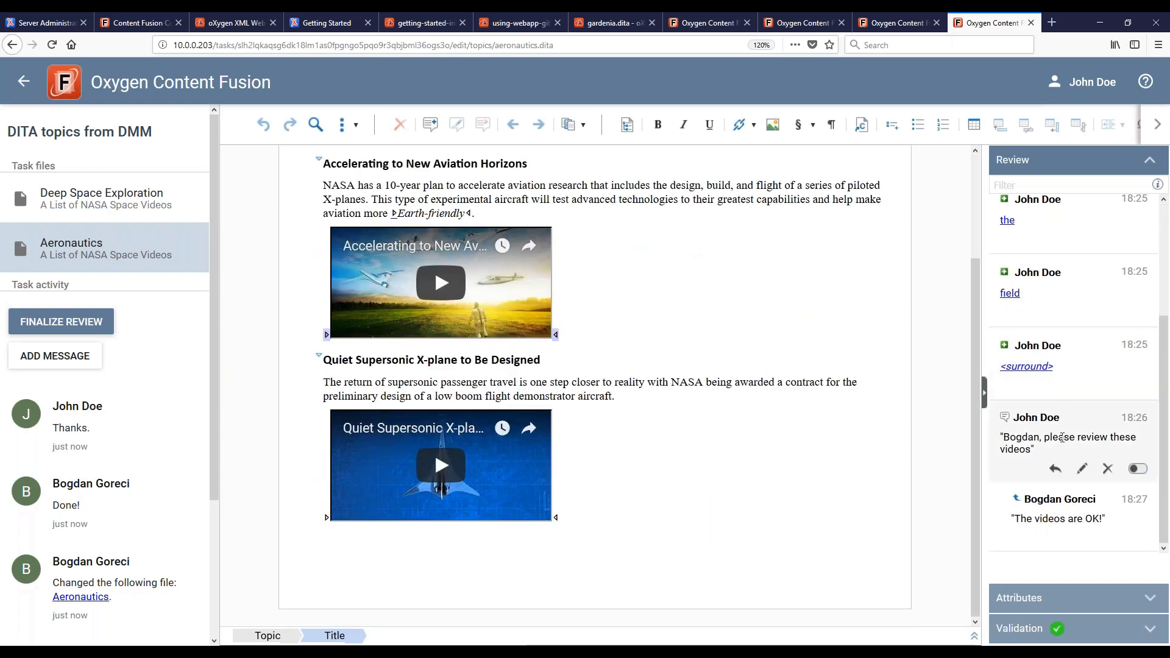
click(1137, 469)
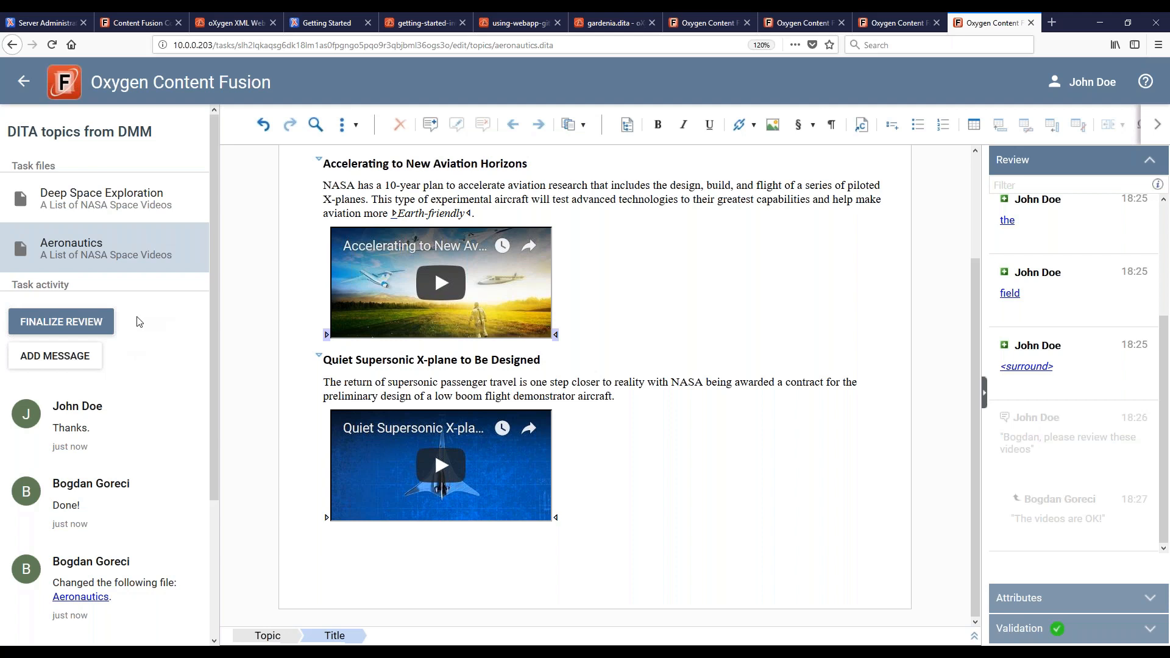
Finalize the review with the status "Finished reviewing all documents" and the details "Finished".
click(60, 323)
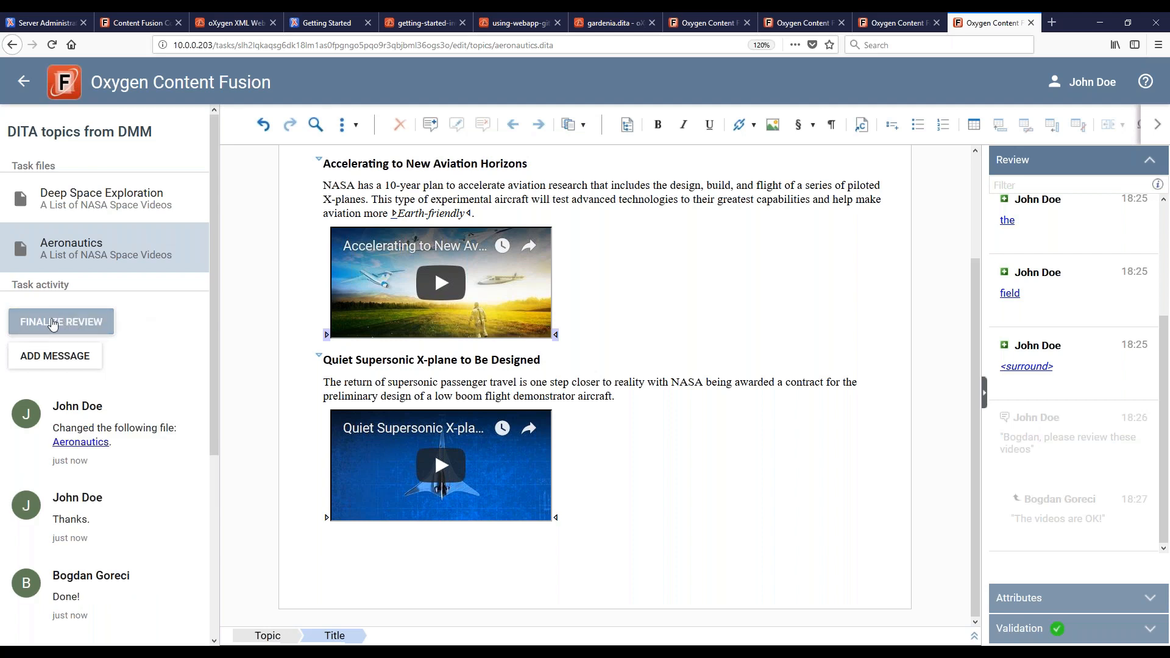
click(53, 322)
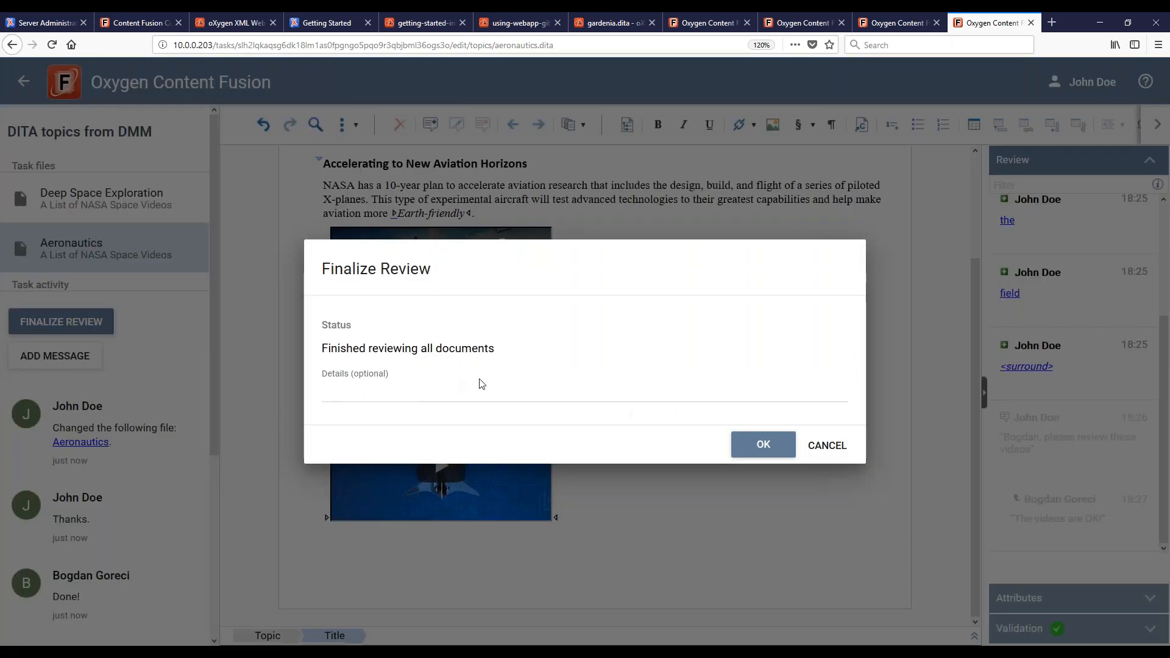
click(410, 394)
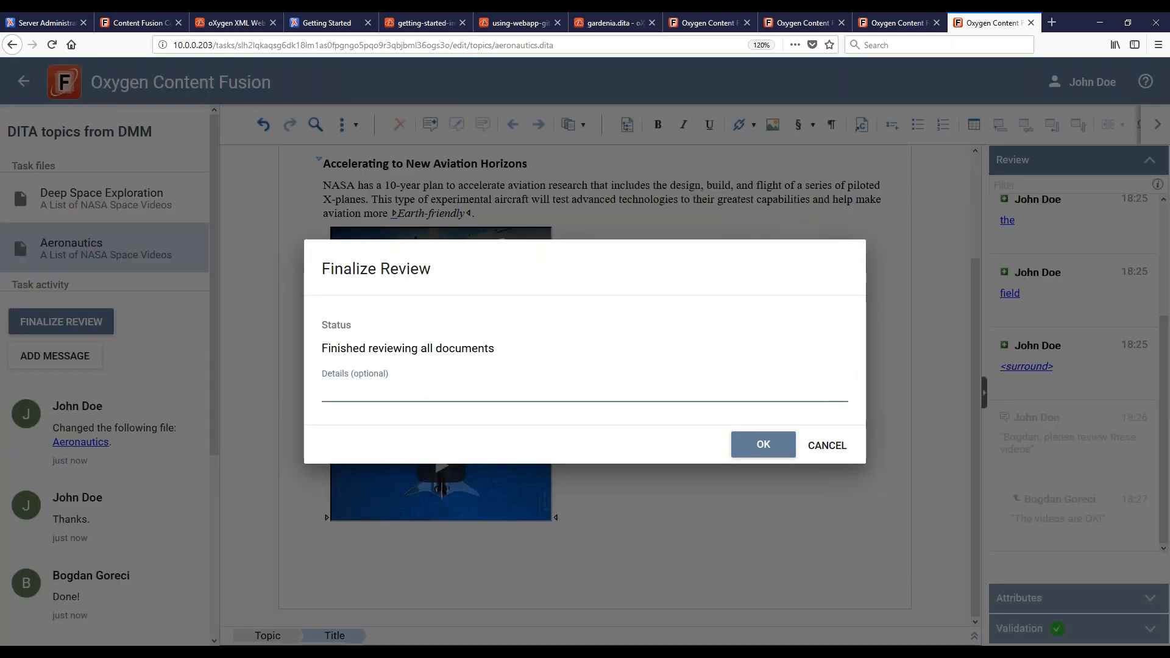
text(Finished)
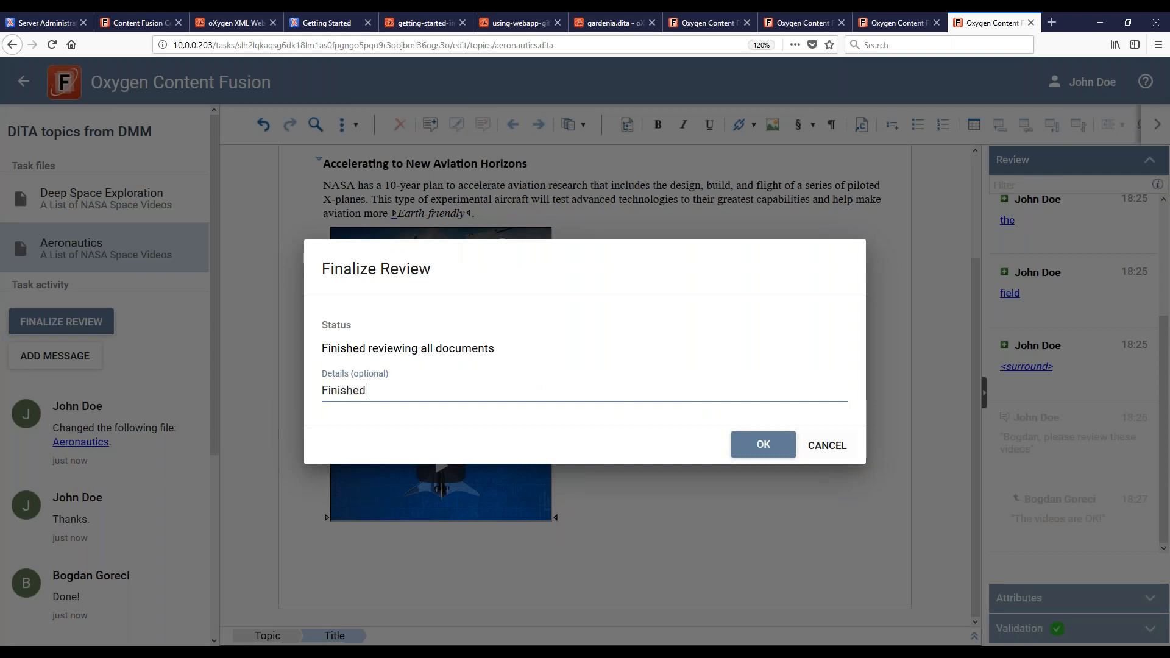
click(758, 444)
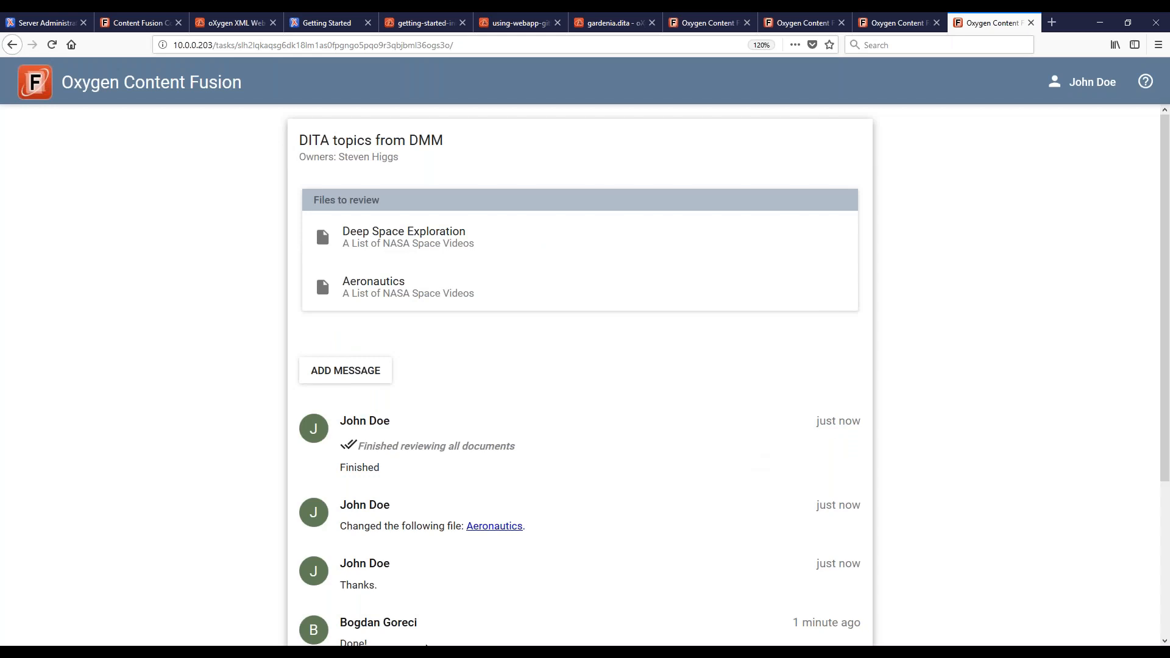
Switch to Oxygen XML Editor, open the DITA topics from DMM task in the browser to check its activity, and return to the editor.
mouse_move(284, 652)
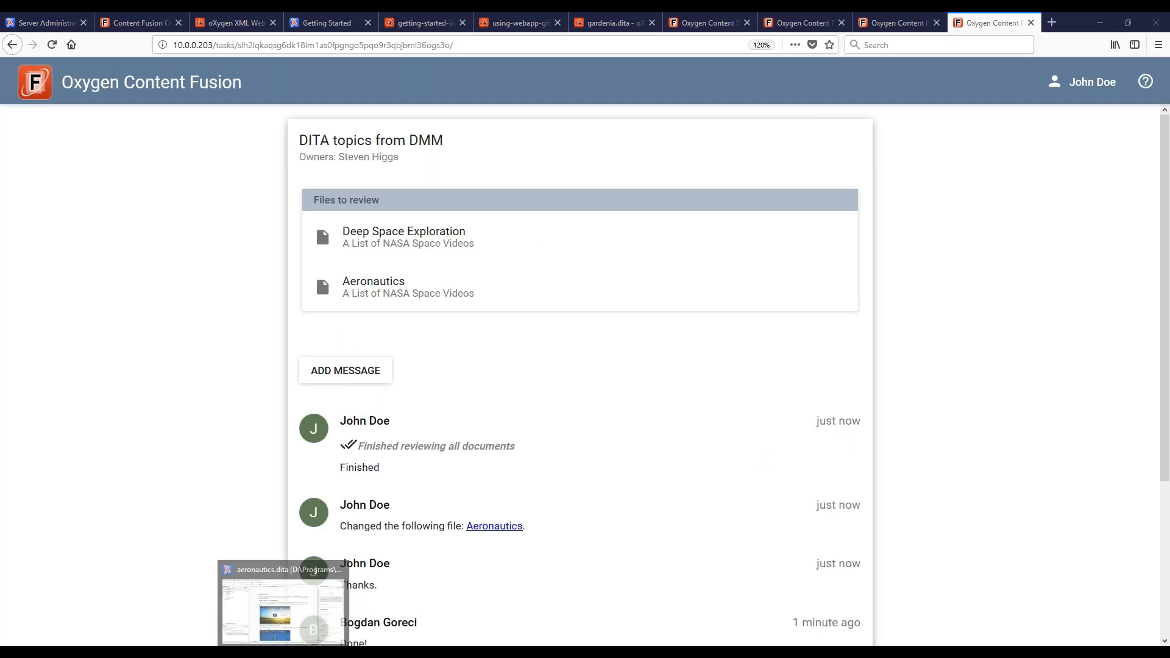
click(284, 607)
mouse_move(1000, 228)
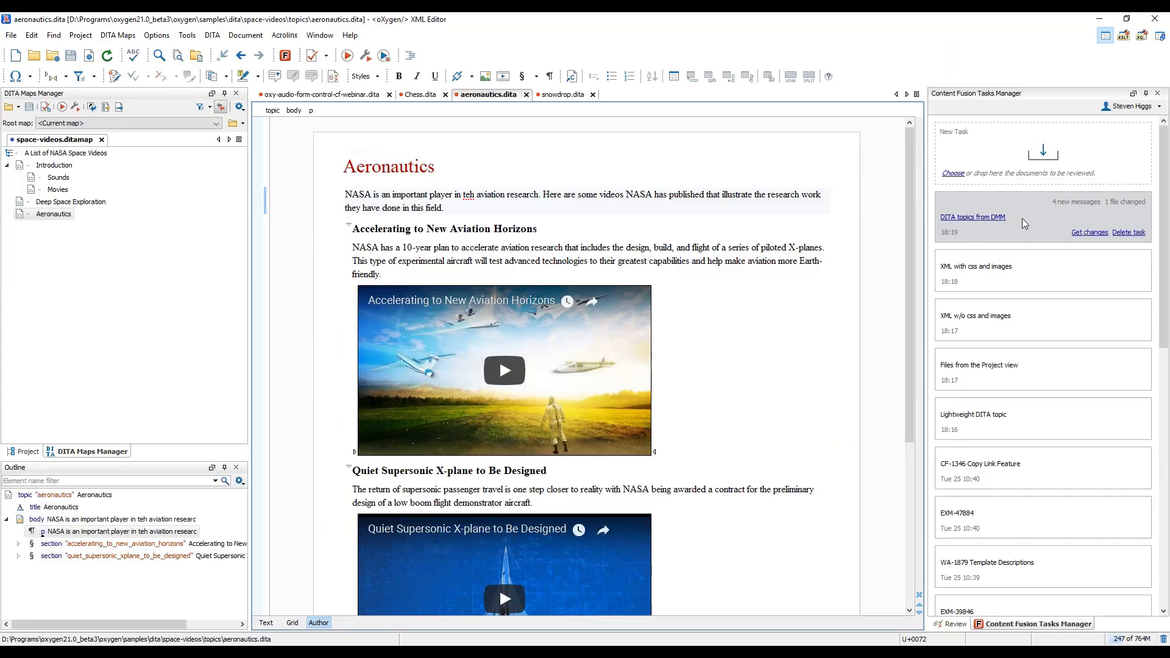
click(1066, 208)
scroll(656, 360, down, 3)
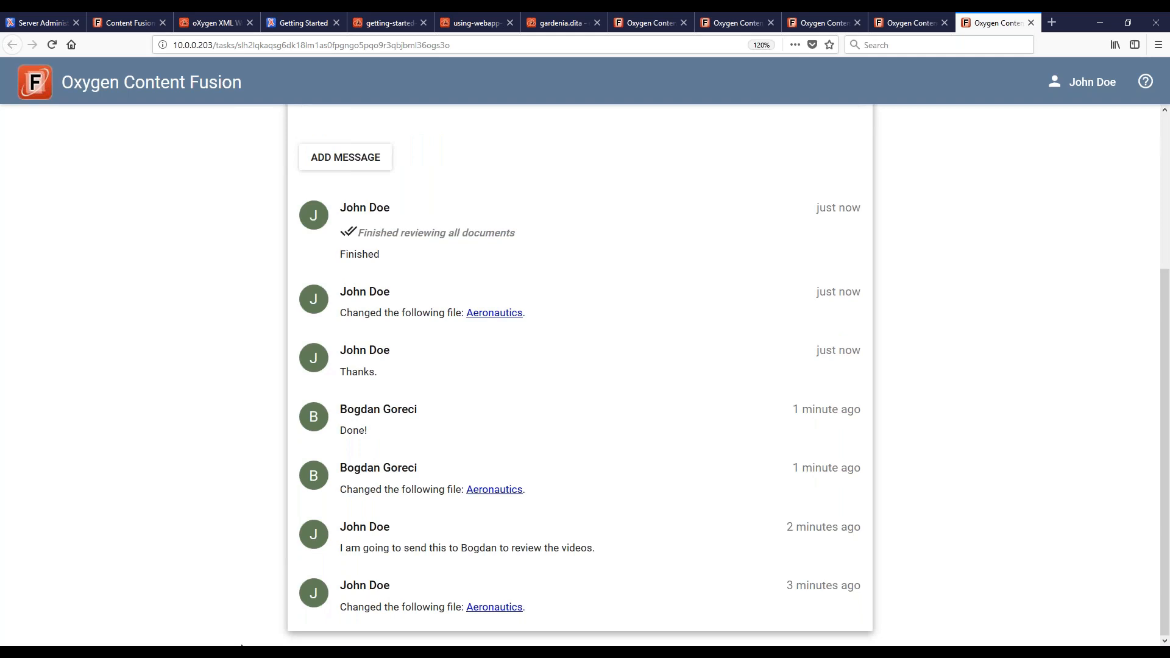
key(alt+Tab)
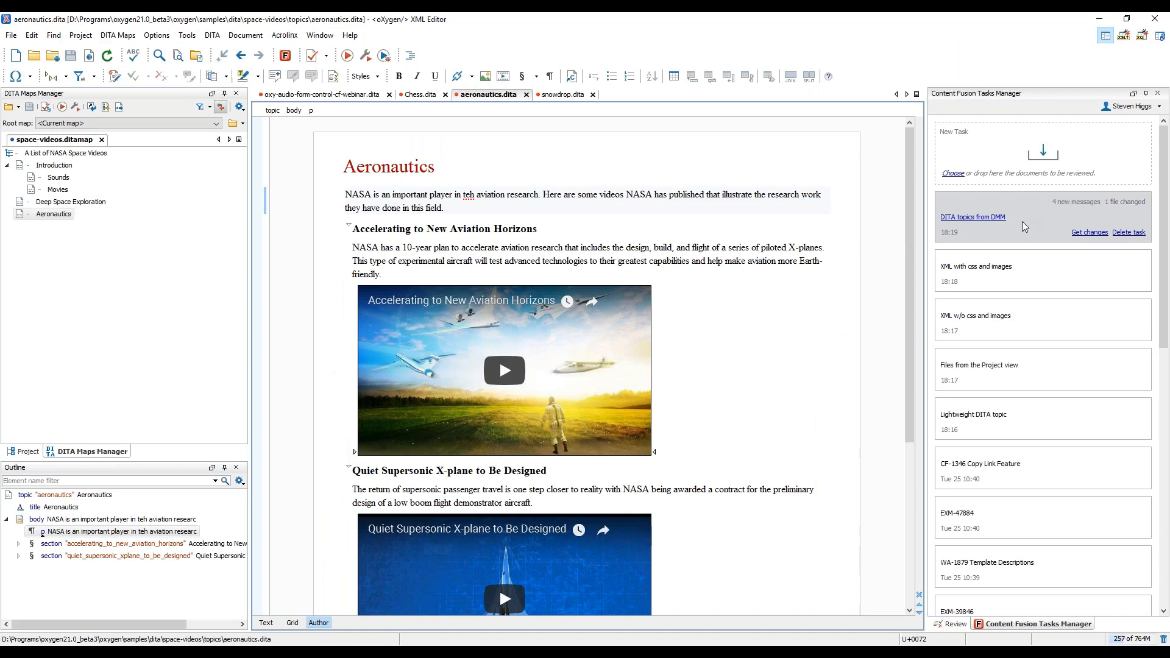
Get the changes for the DITA topics from DMM task, compare the versions of aeronautics.dita, and apply them with the Automatically merge action.
click(1083, 238)
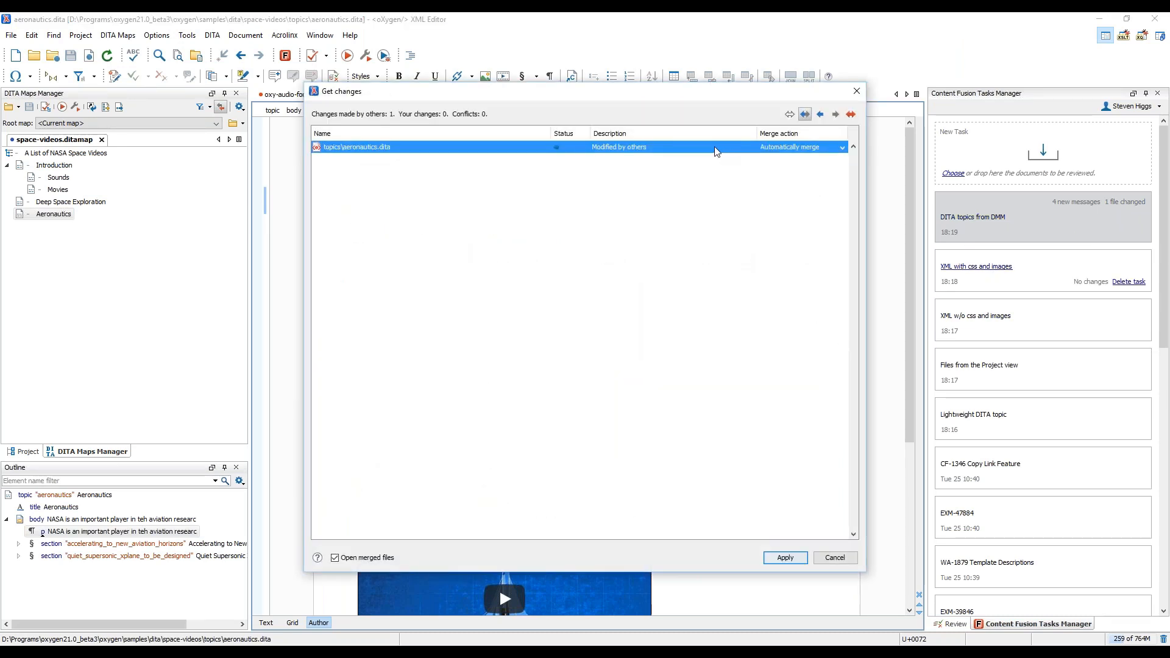
click(679, 147)
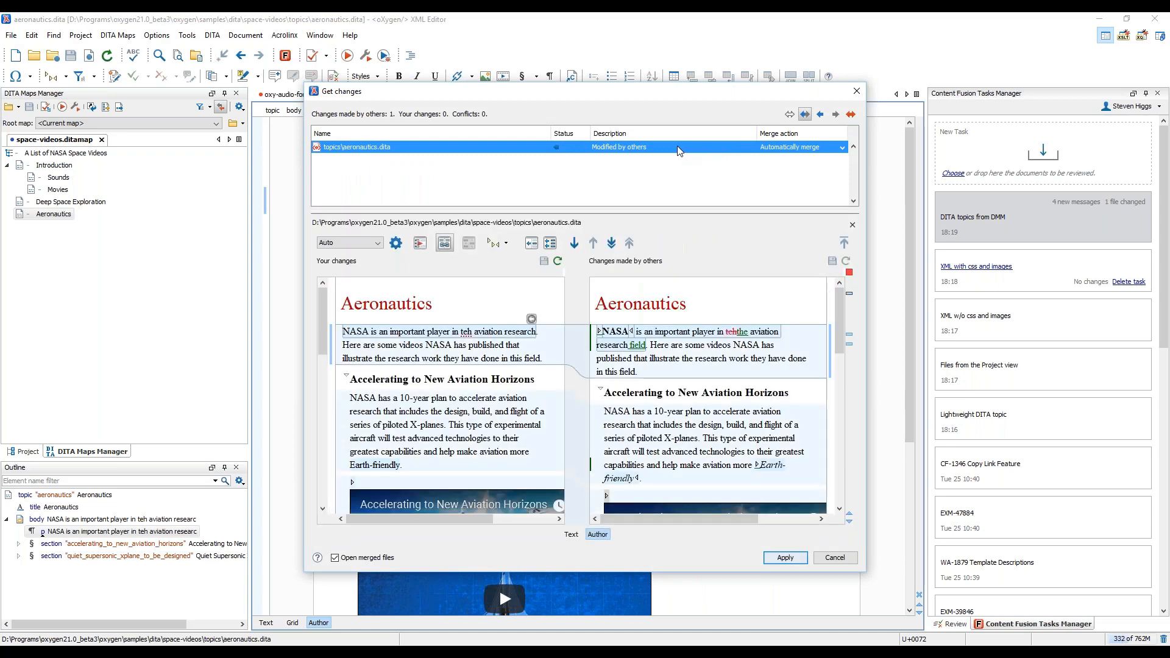
click(841, 147)
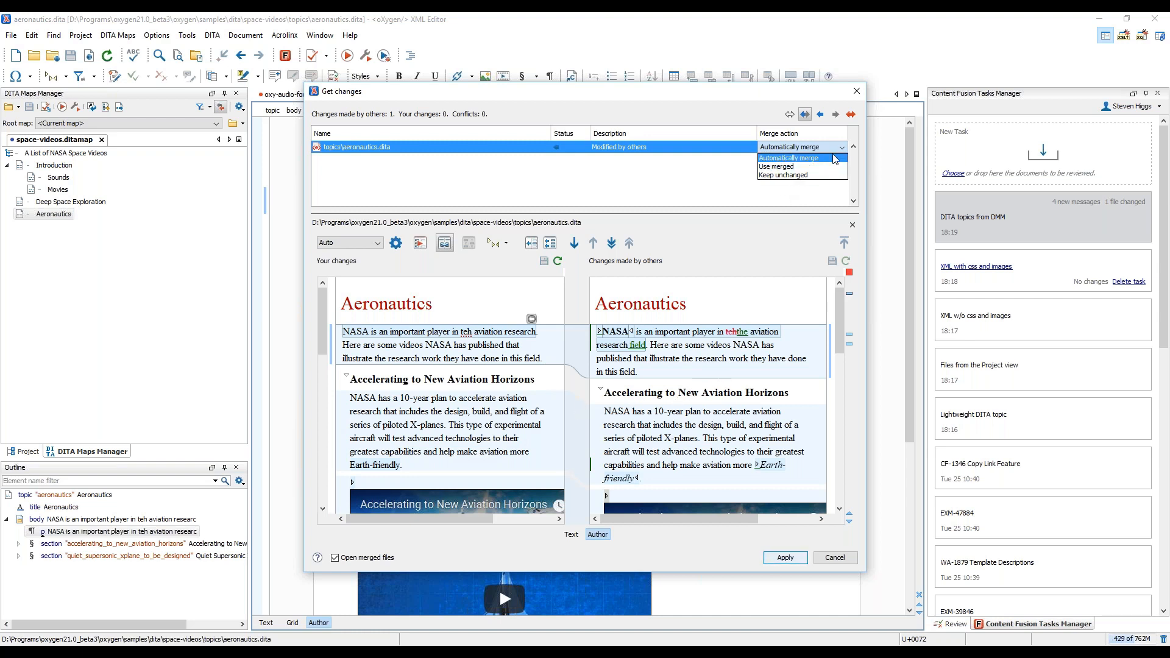
click(717, 167)
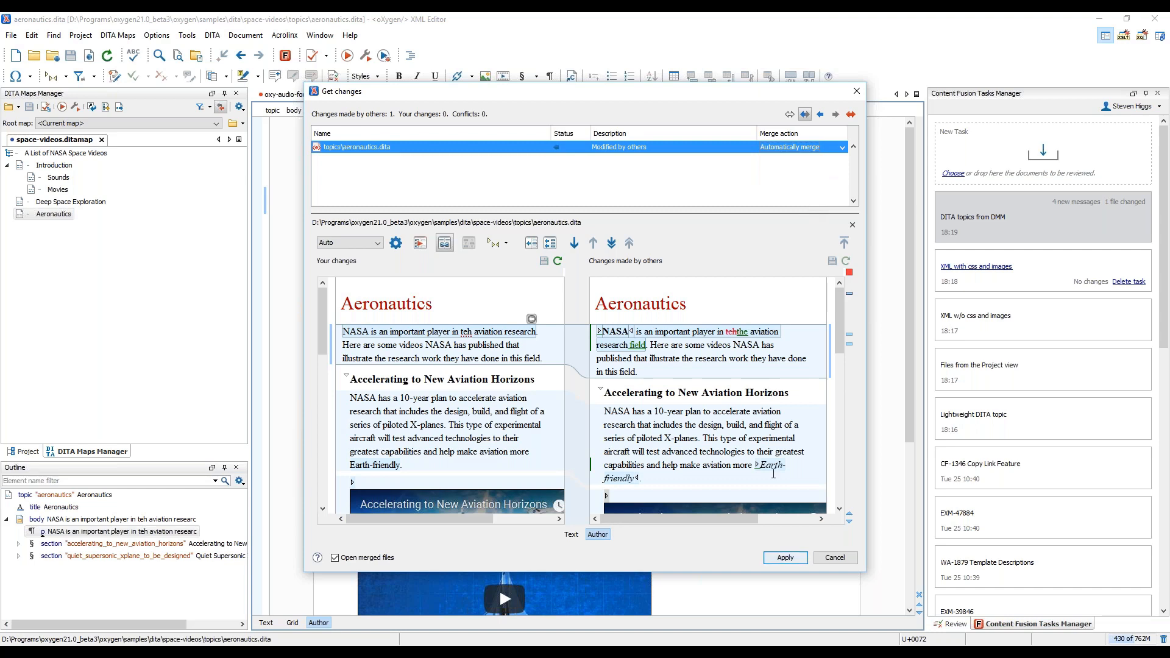
click(783, 560)
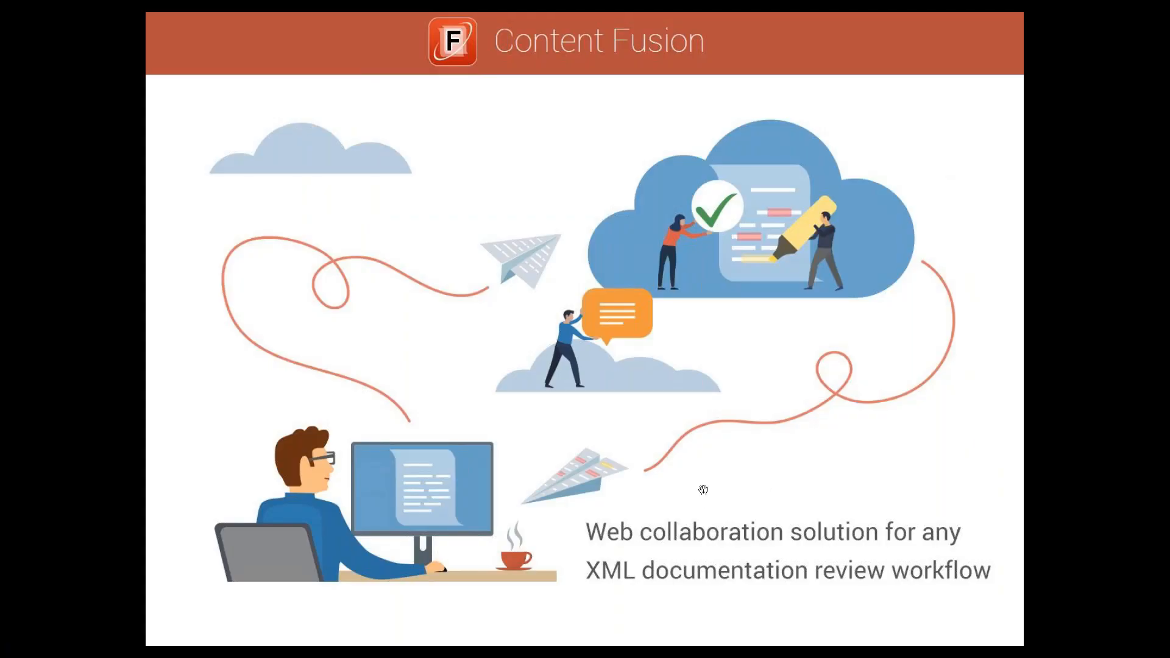
click(703, 490)
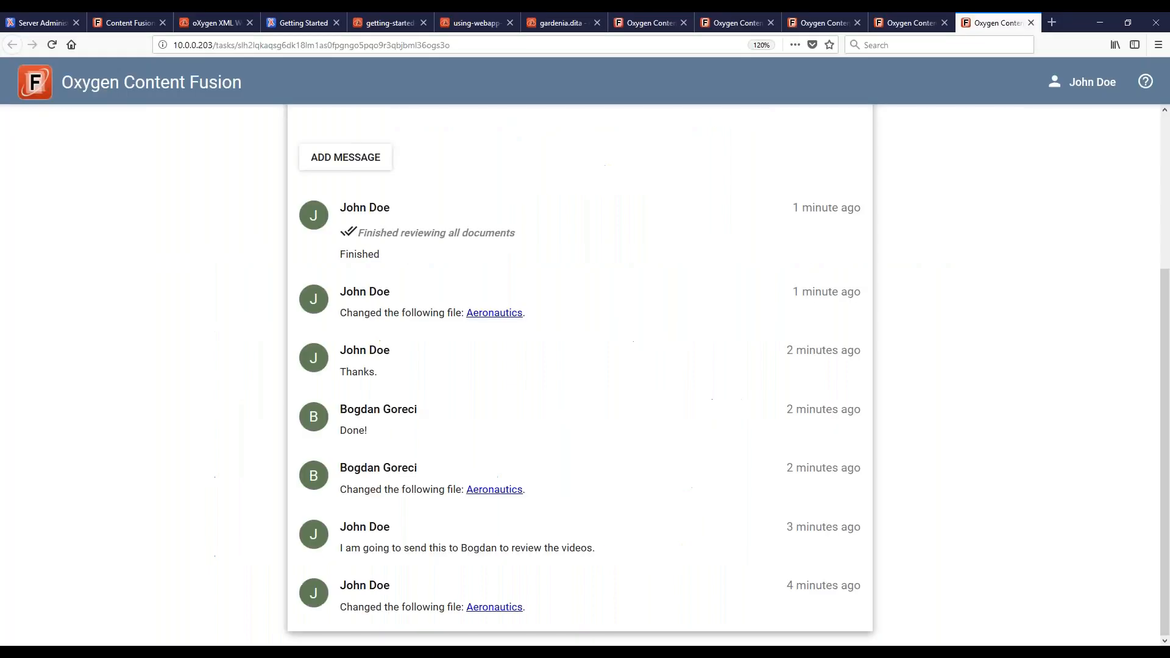
View the Server Administrator Guide's sections on types of server connections and supported Enterprise server deployment solutions in the browser.
click(48, 23)
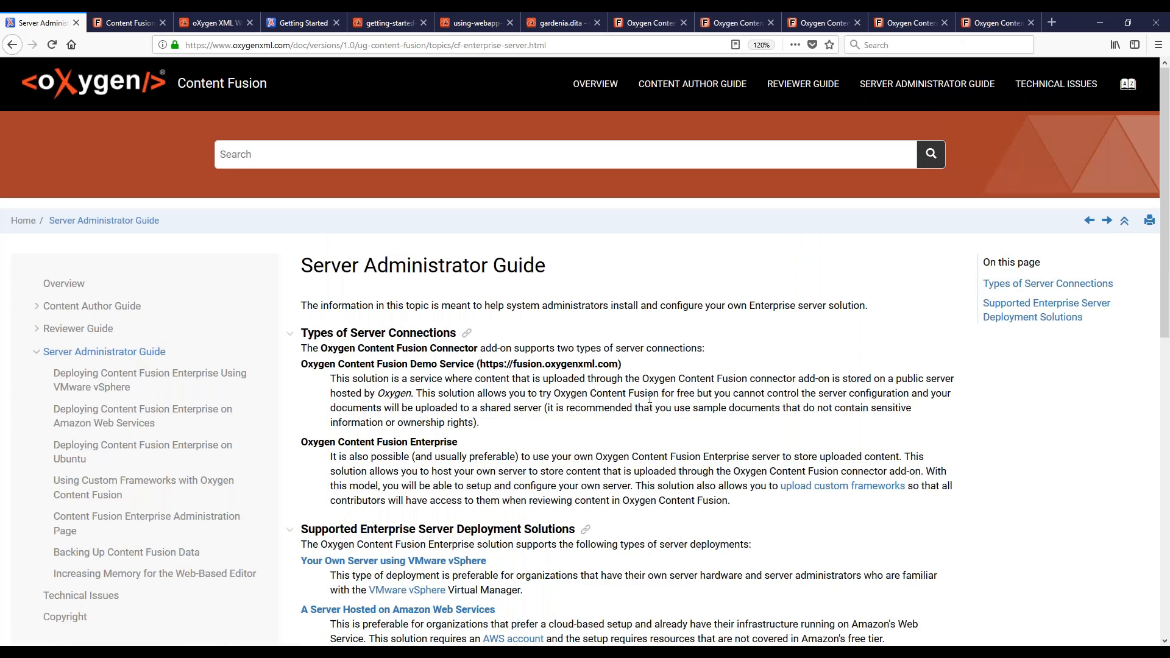
scroll(650, 398, down, 1)
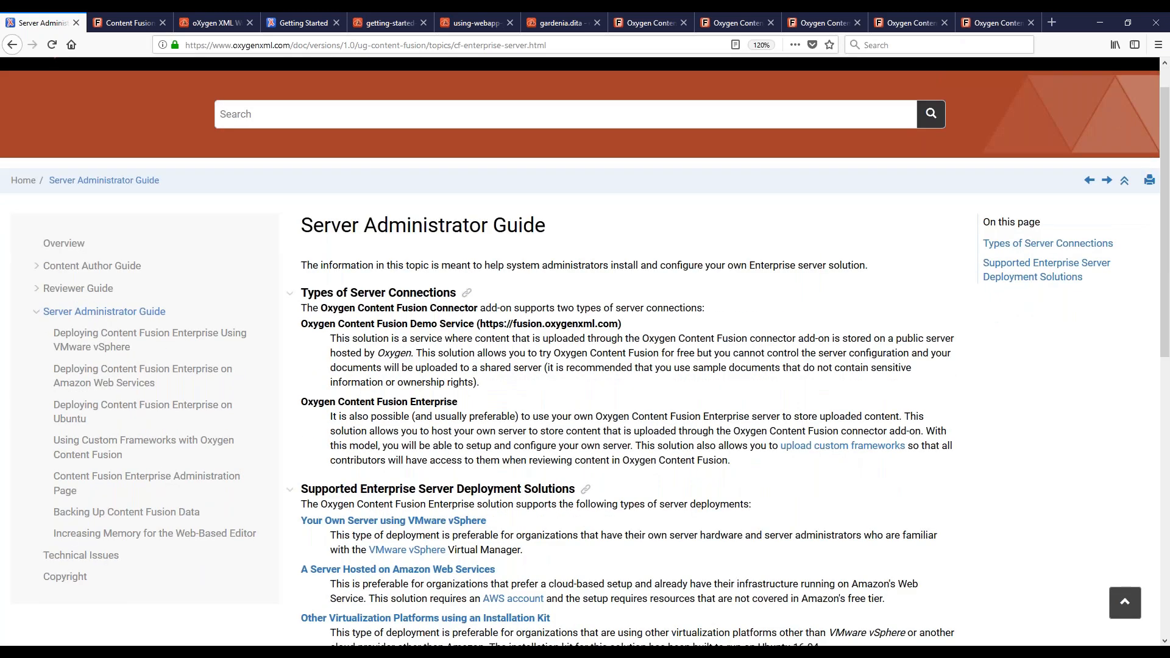
scroll(650, 405, down, 1)
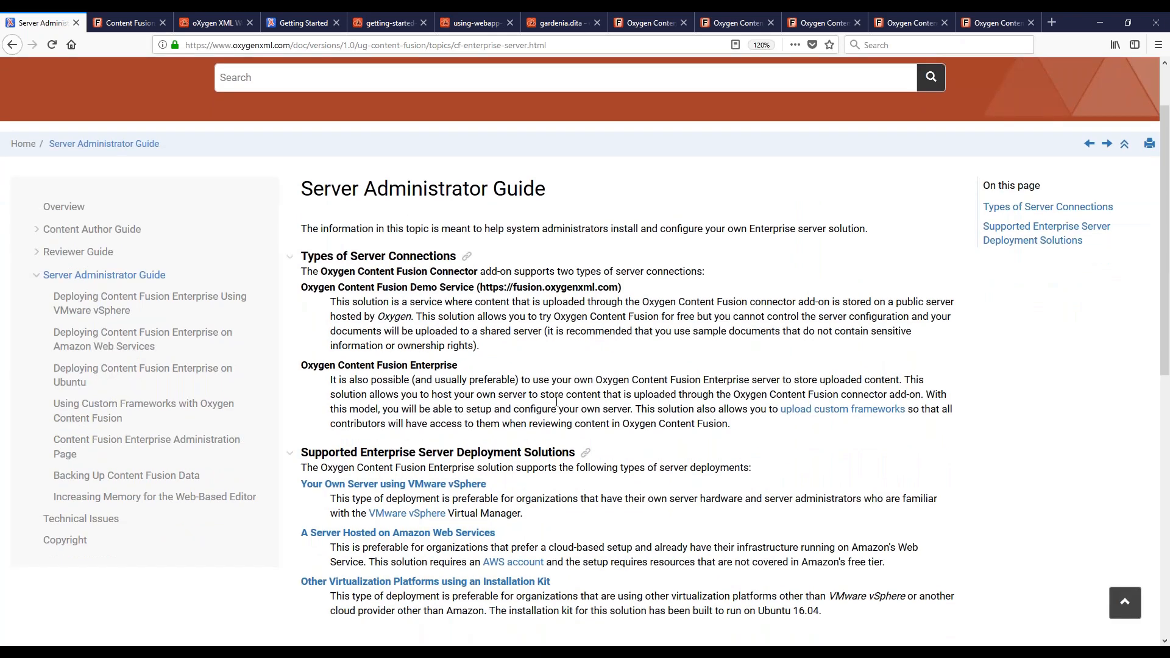
scroll(556, 402, down, 2)
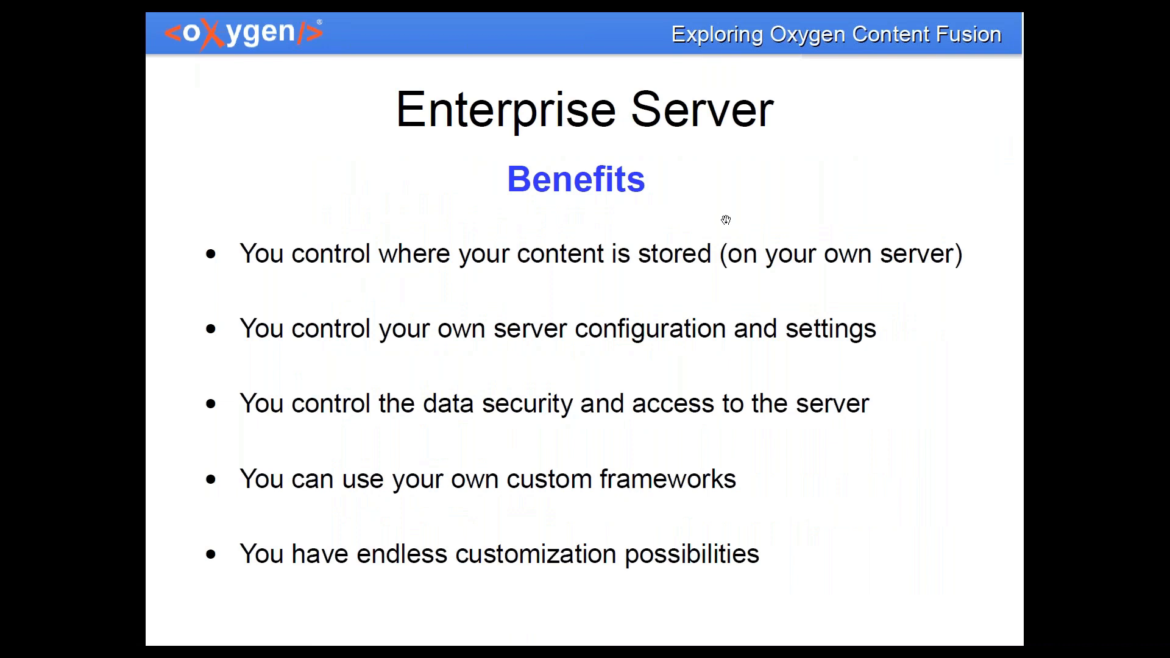
Open the guide topic on other virtualization platforms and read its Ubuntu prerequisites, firewall notes, installation steps, and initial configuration.
click(726, 220)
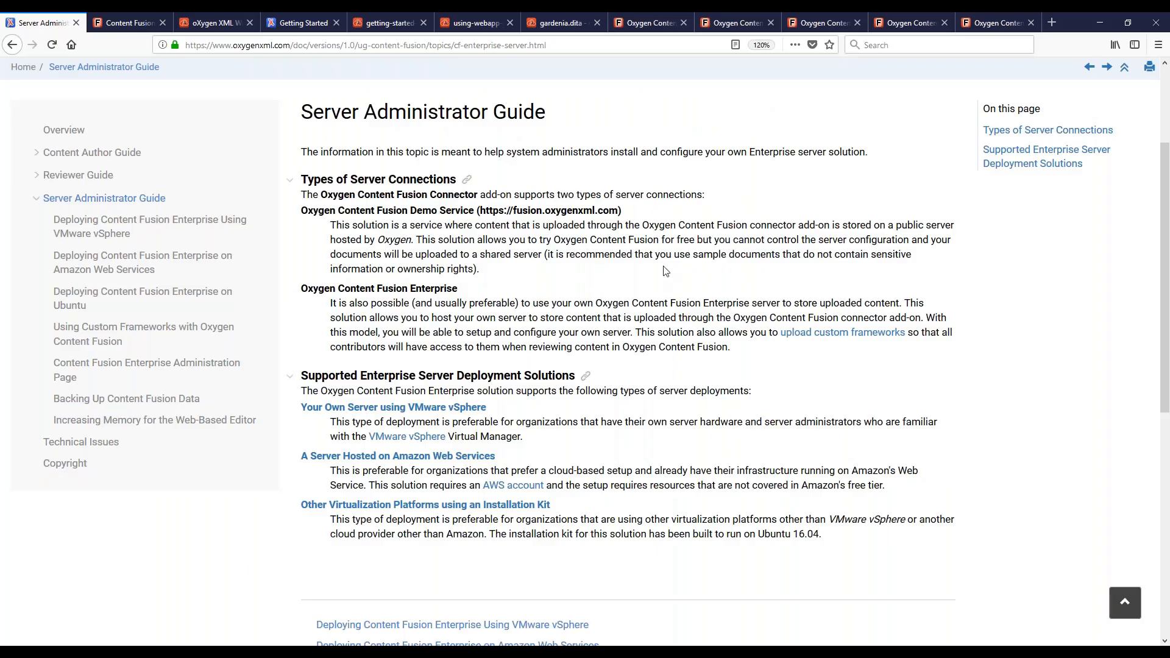
click(410, 509)
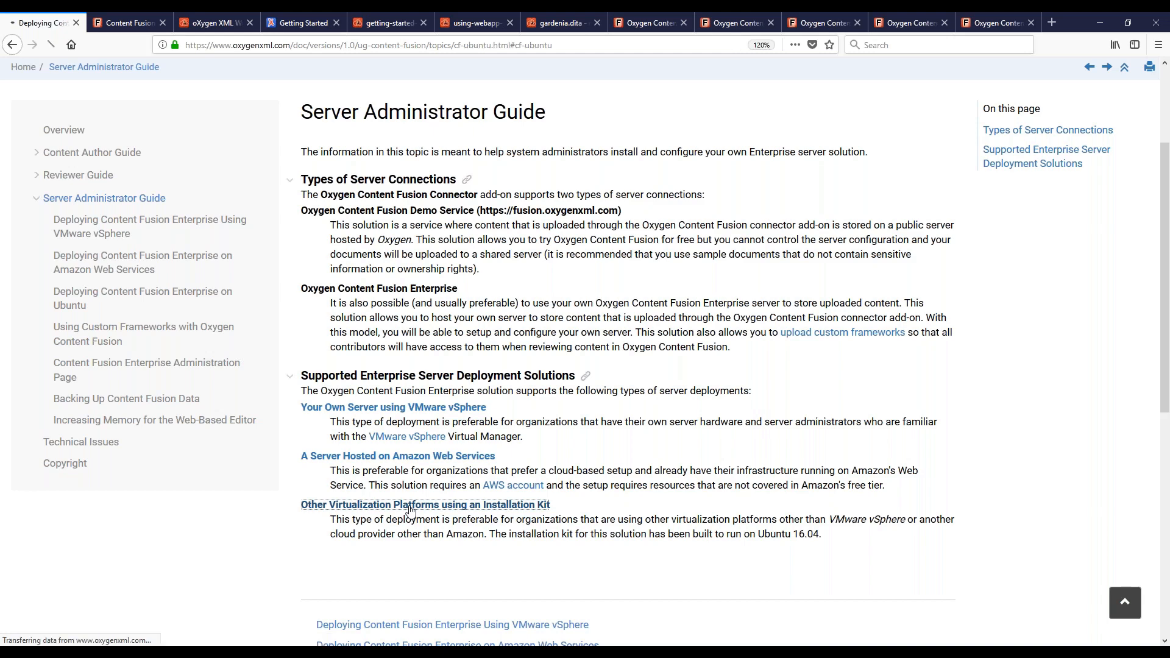
scroll(689, 337, down, 2)
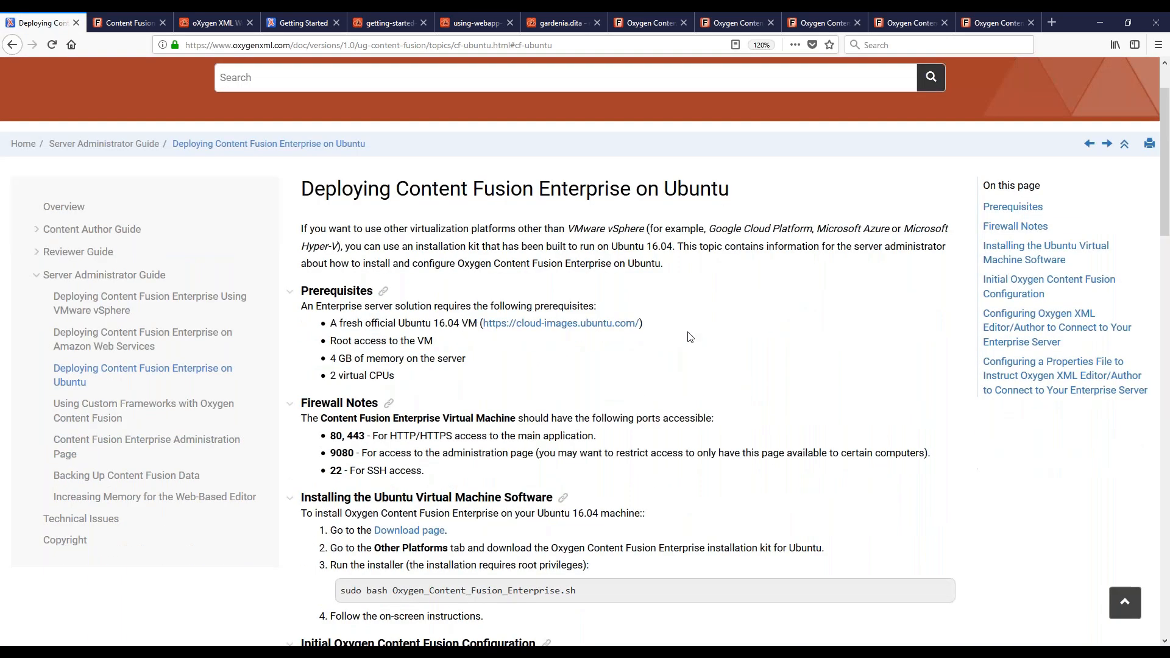
scroll(689, 337, up, 1)
scroll(690, 337, down, 2)
scroll(701, 342, down, 1)
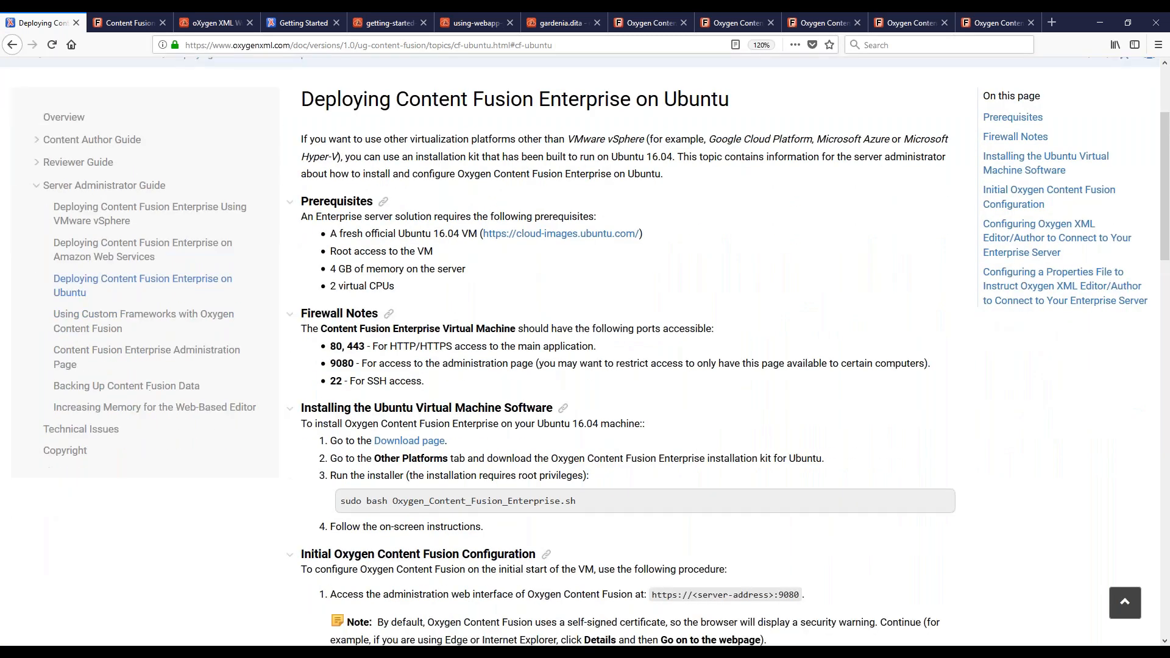
scroll(718, 348, down, 5)
scroll(717, 347, down, 3)
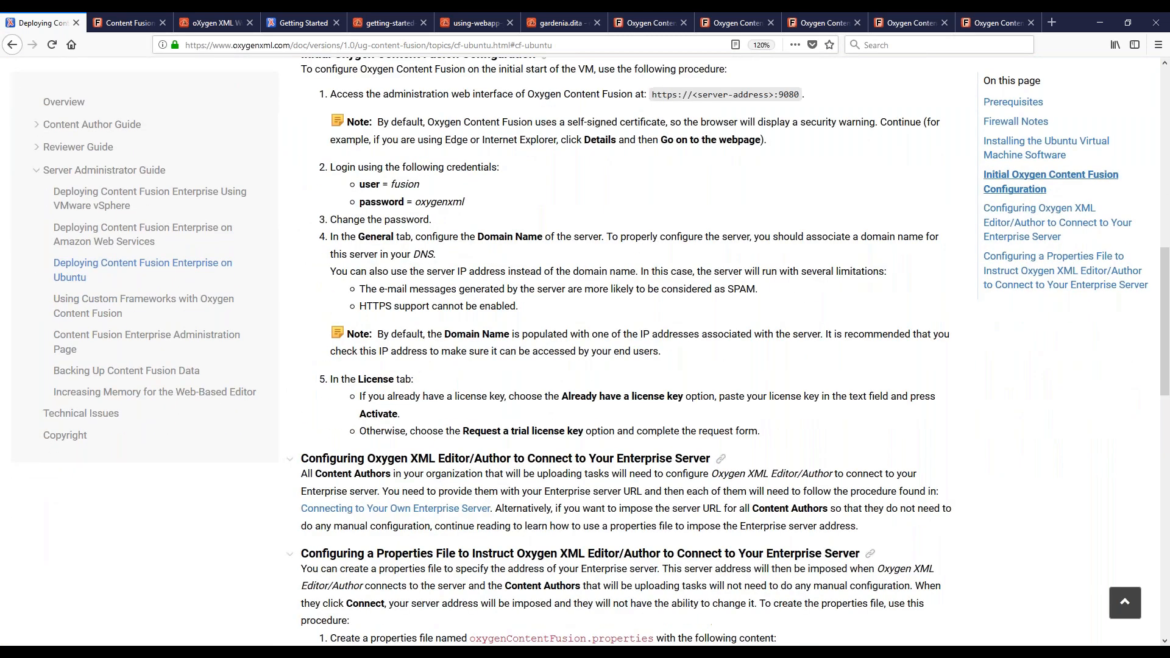
Examine the sections on connecting Oxygen XML Editor/Author to an Enterprise server and configuring a properties file for the server address.
scroll(627, 348, down, 3)
scroll(304, 434, up, 3)
drag(301, 434, 859, 501)
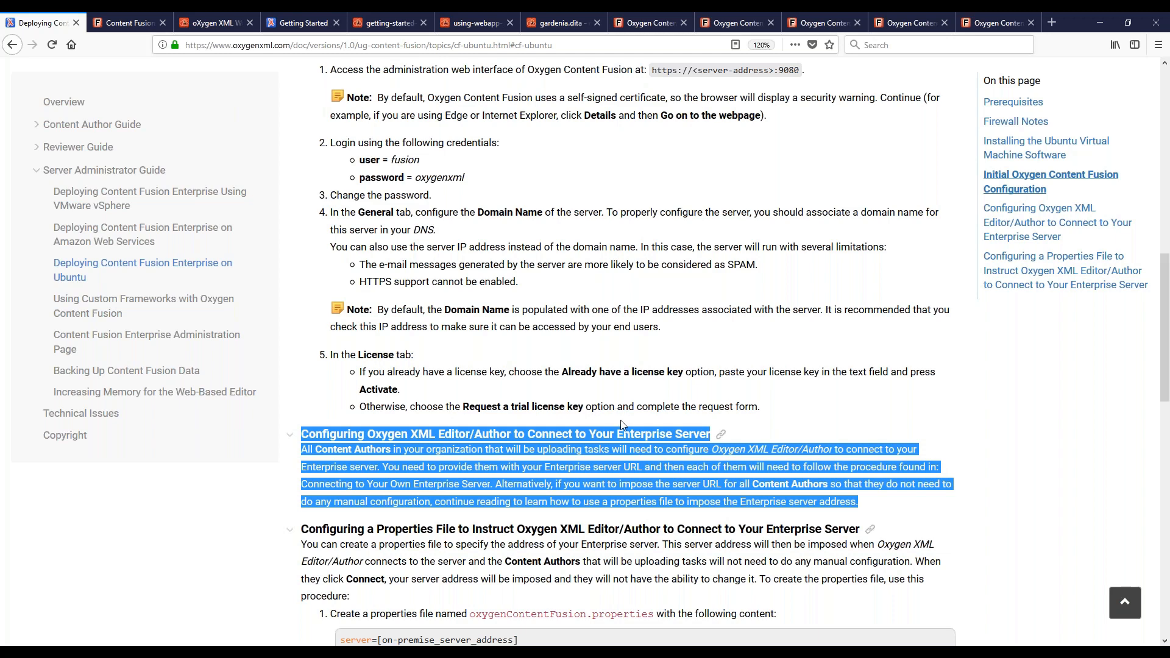
scroll(623, 398, down, 2)
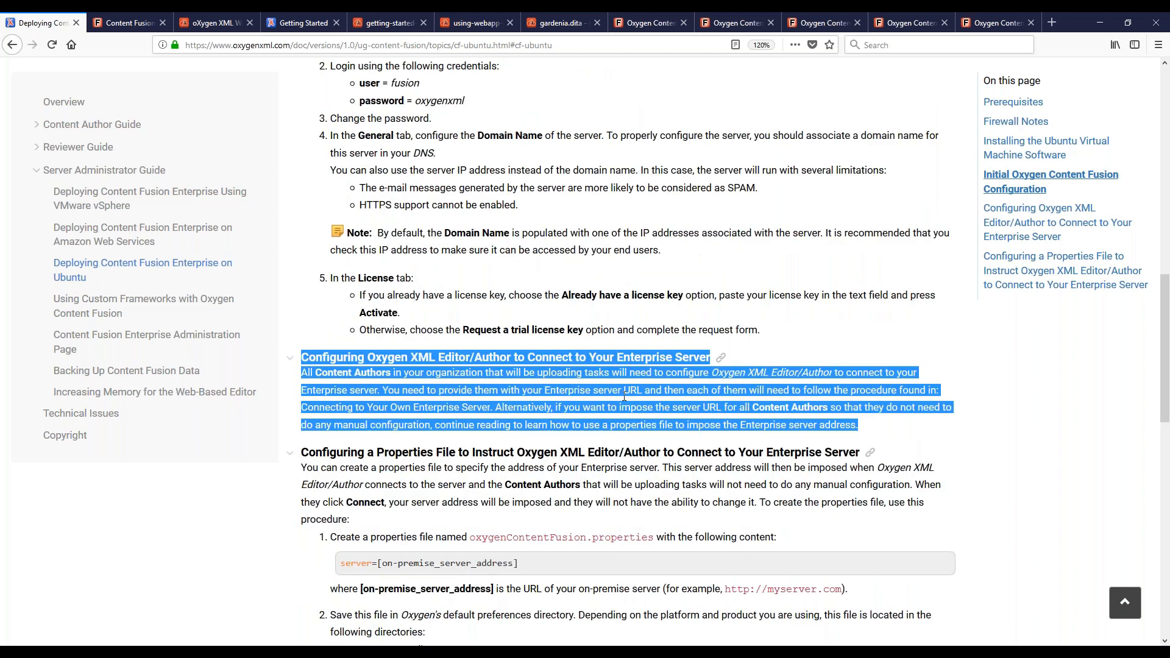
scroll(624, 397, down, 7)
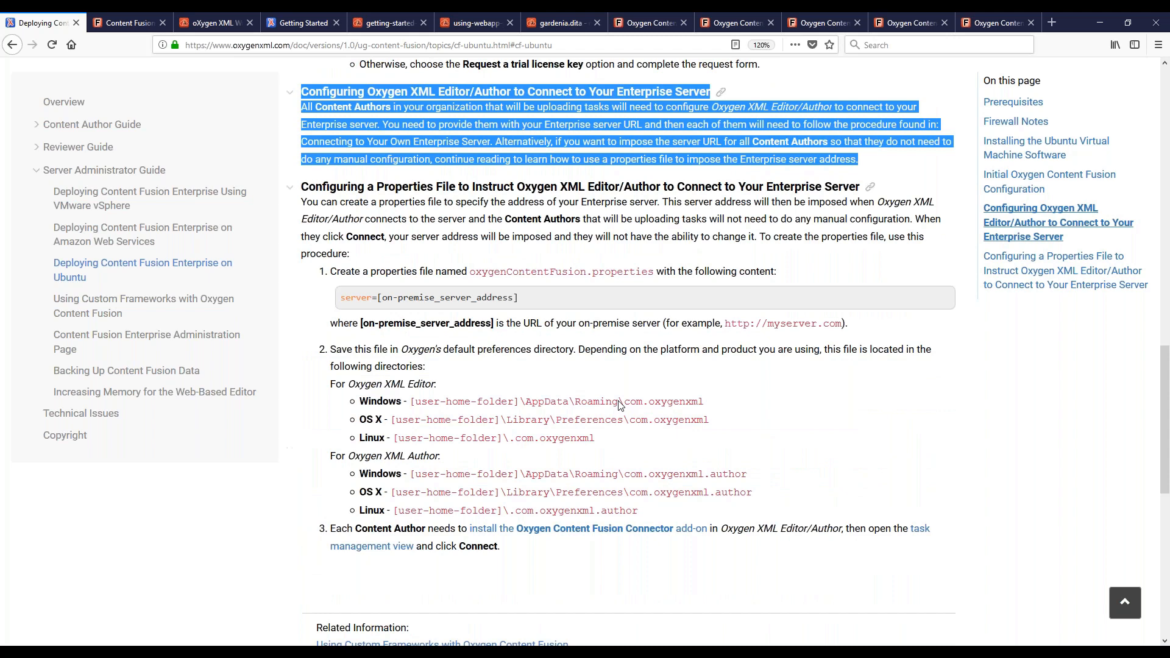
scroll(620, 405, down, 1)
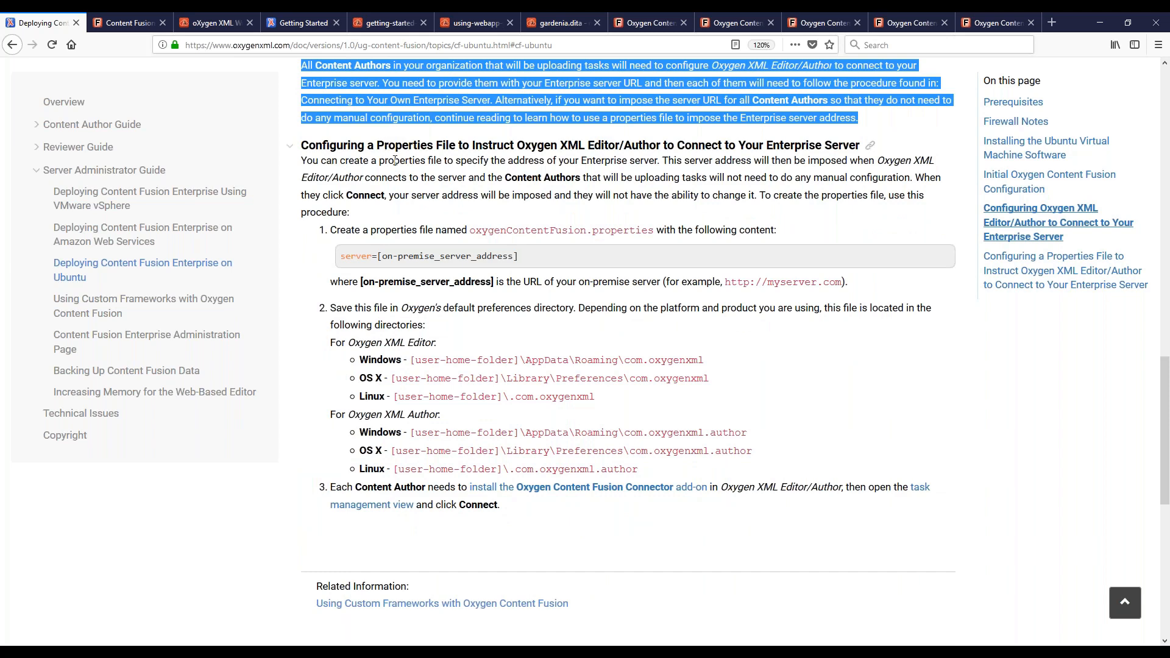
click(401, 164)
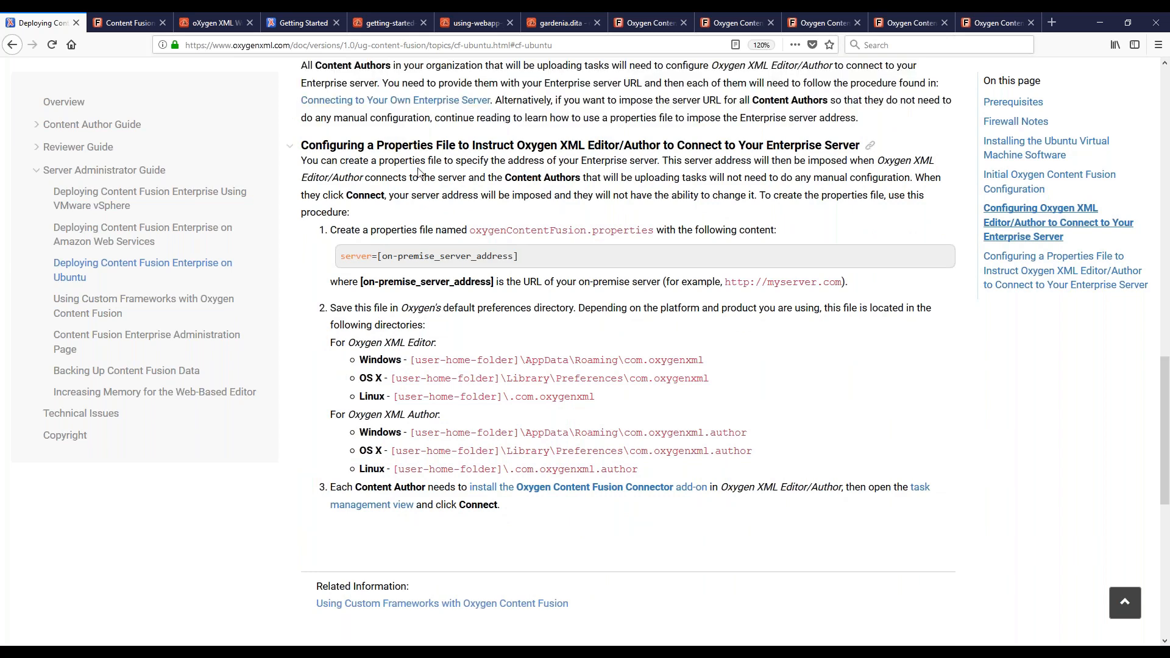
scroll(419, 172, down, 2)
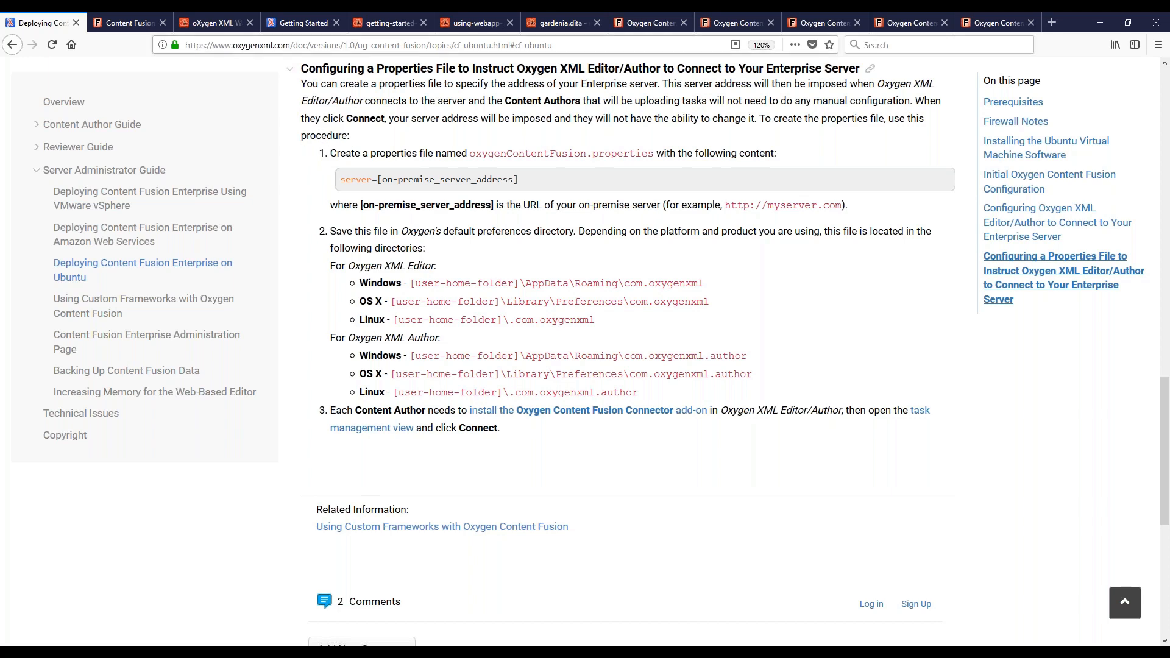
Sign in to the Content Fusion Enterprise Administration Page and view the general, mail, and authentication settings.
click(123, 25)
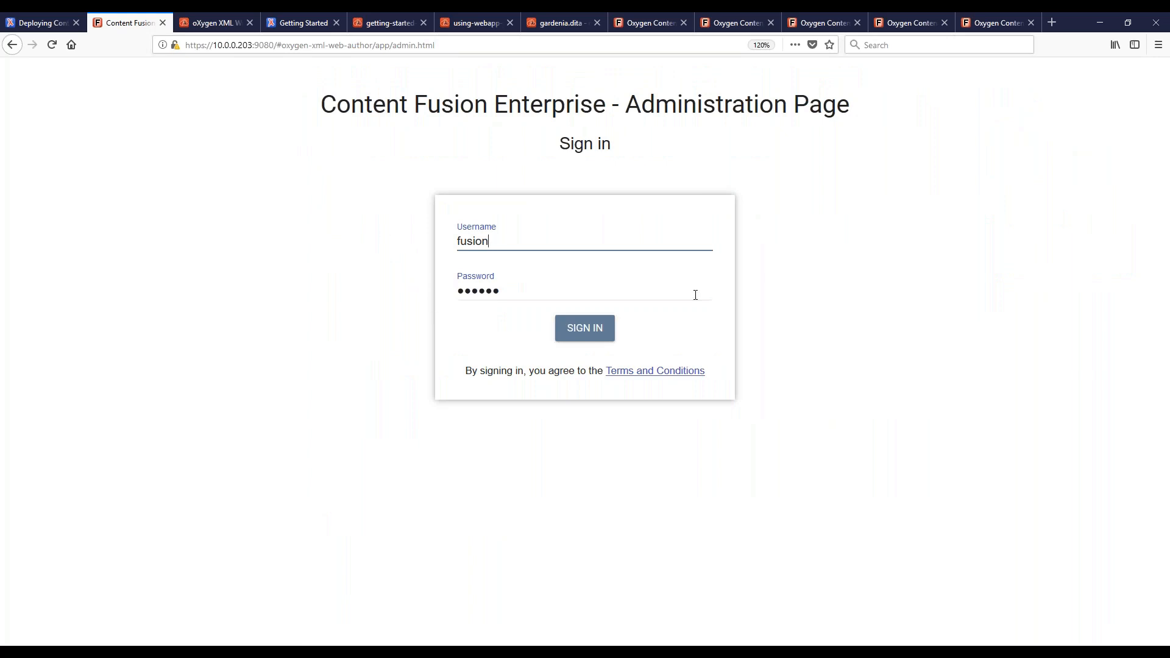
click(584, 331)
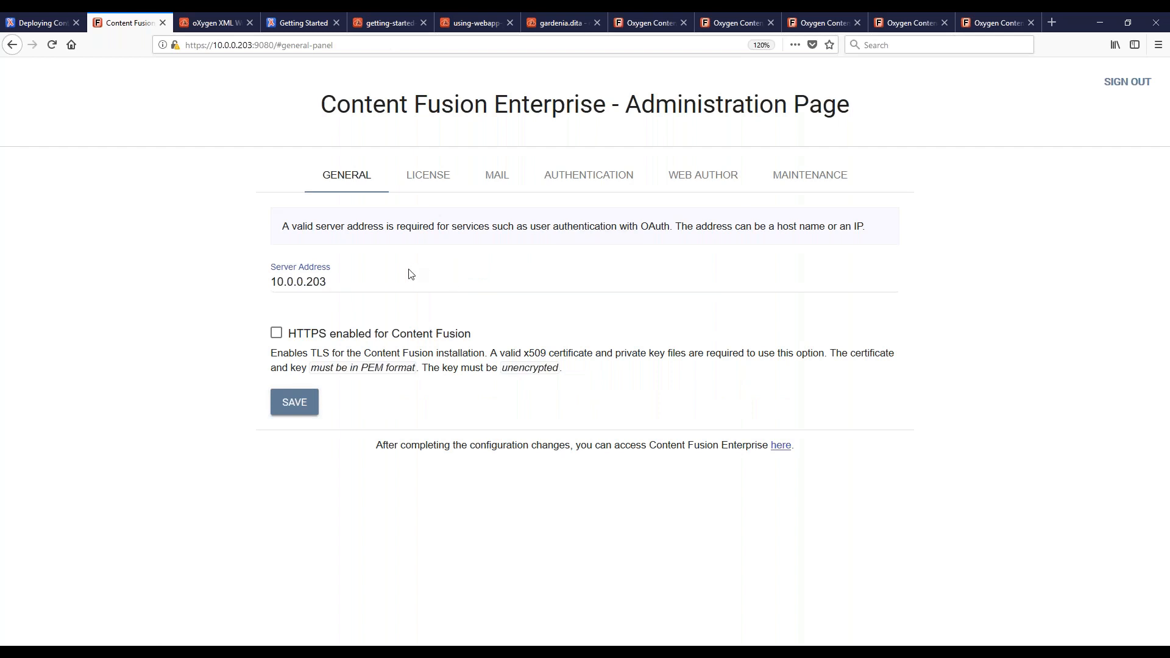
click(495, 178)
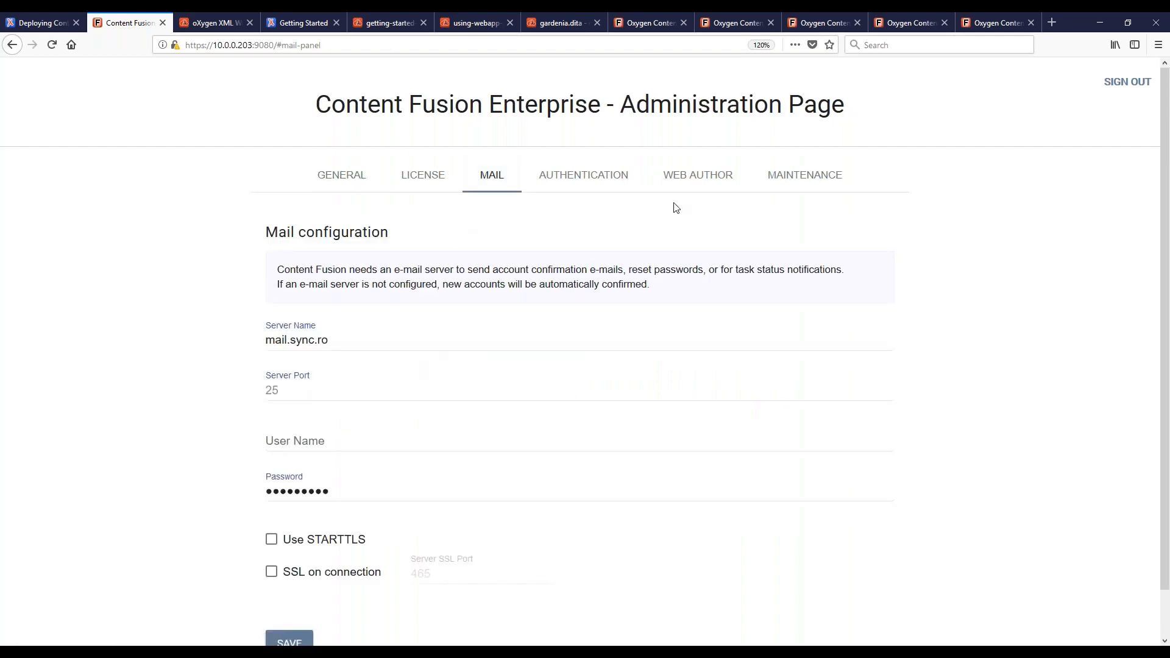
click(581, 176)
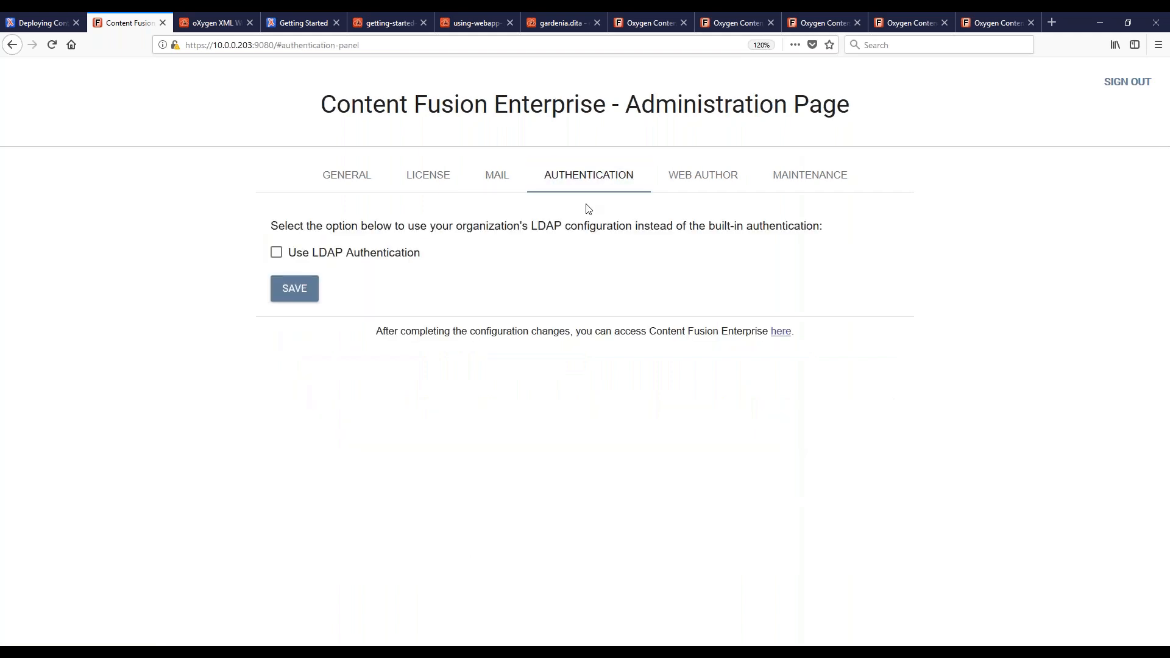
Review the server's maintenance options, covering maintenance mode, announcement banner, database backups, and logs.
click(810, 182)
scroll(536, 298, down, 1)
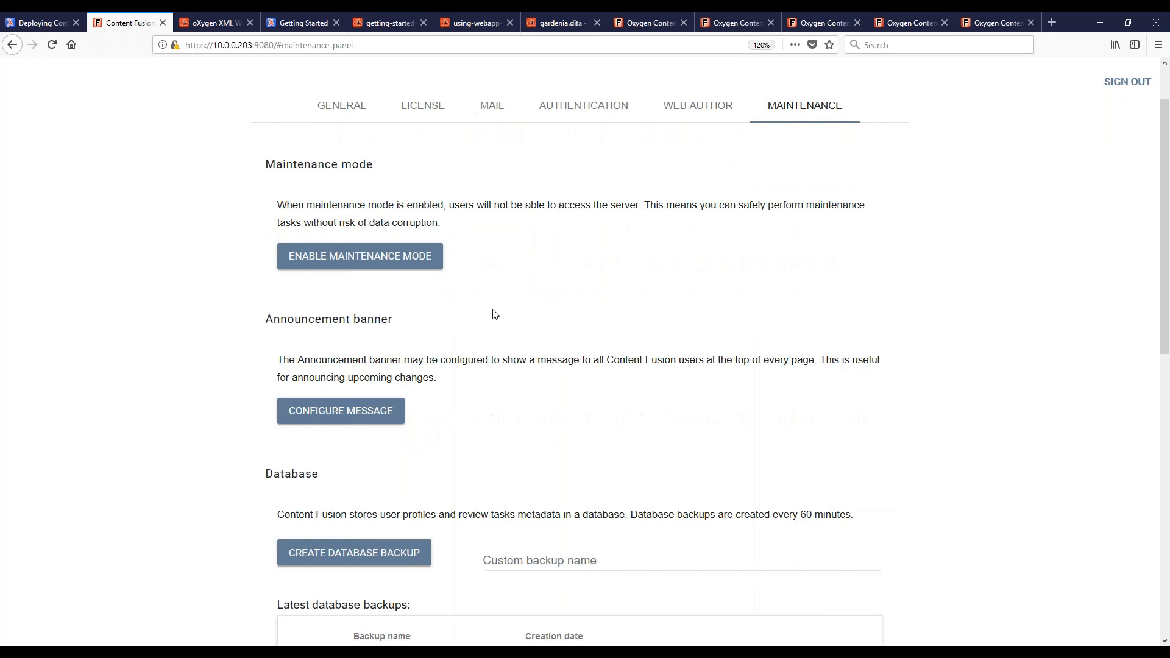
scroll(426, 187, down, 3)
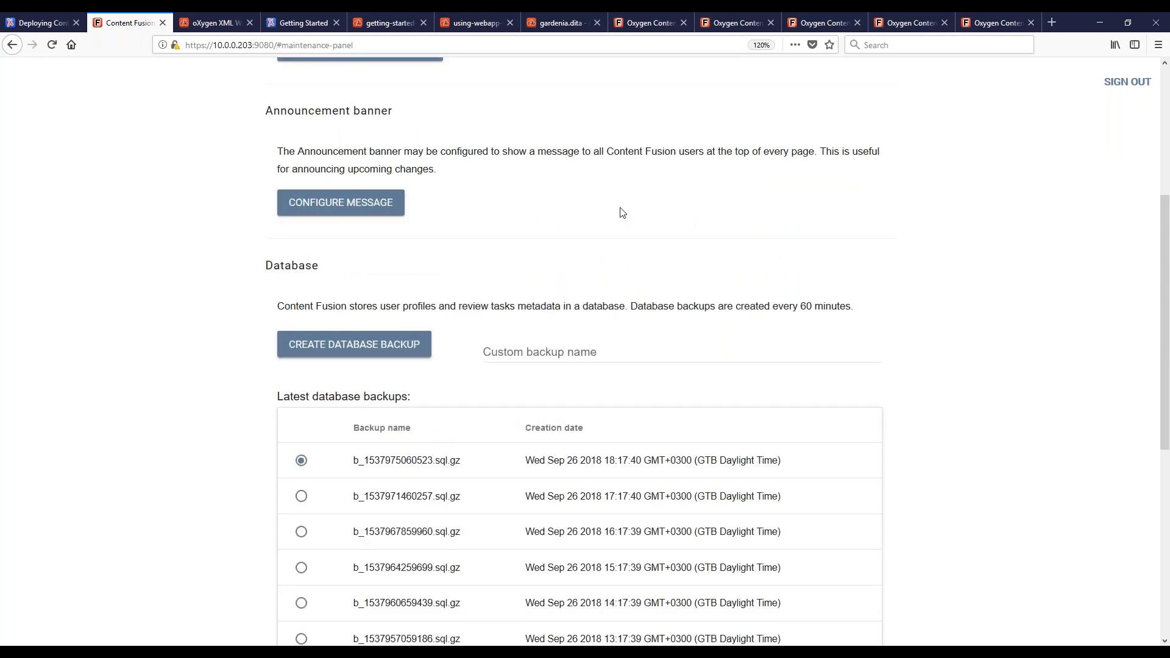
scroll(676, 217, down, 2)
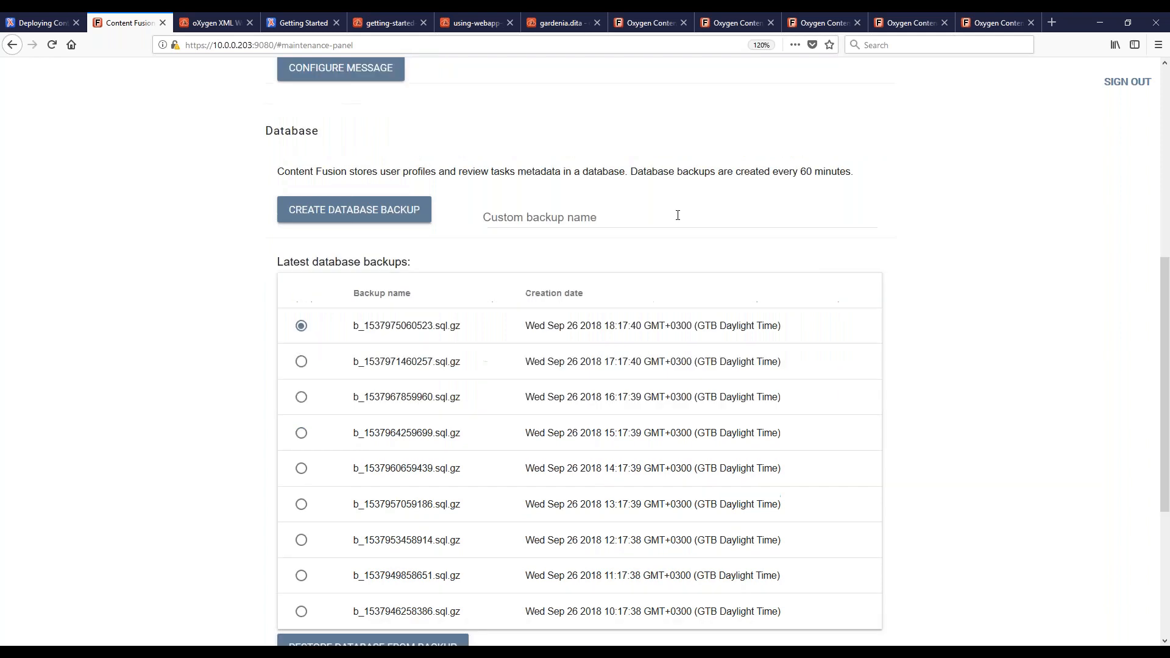
scroll(805, 251, down, 2)
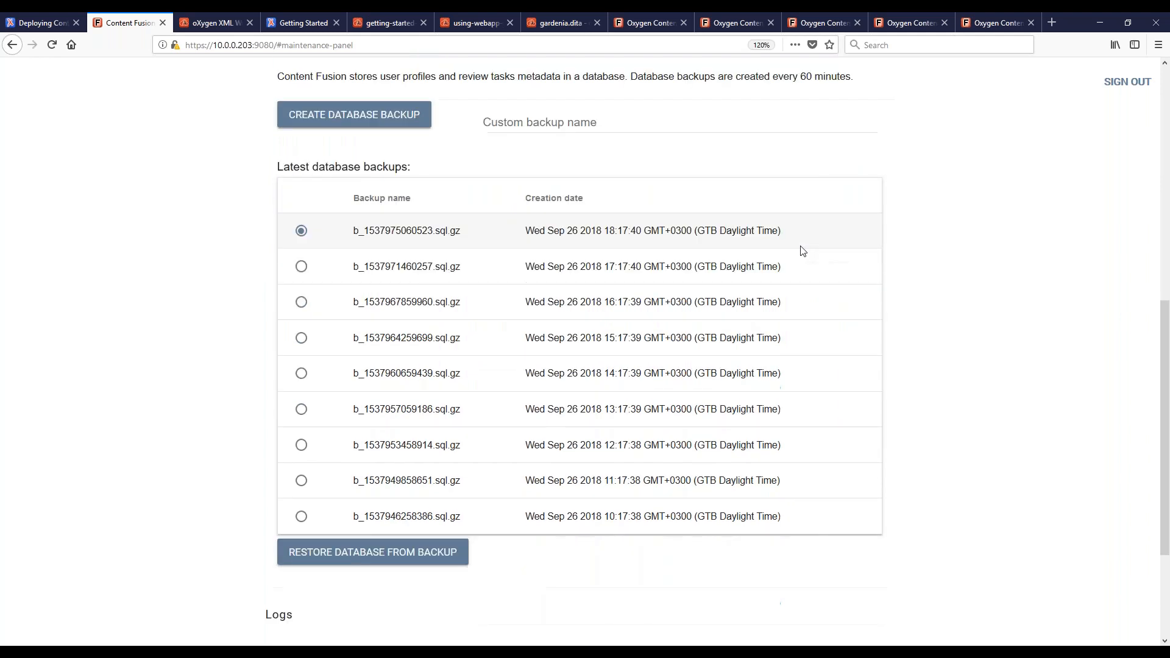
scroll(802, 471, down, 2)
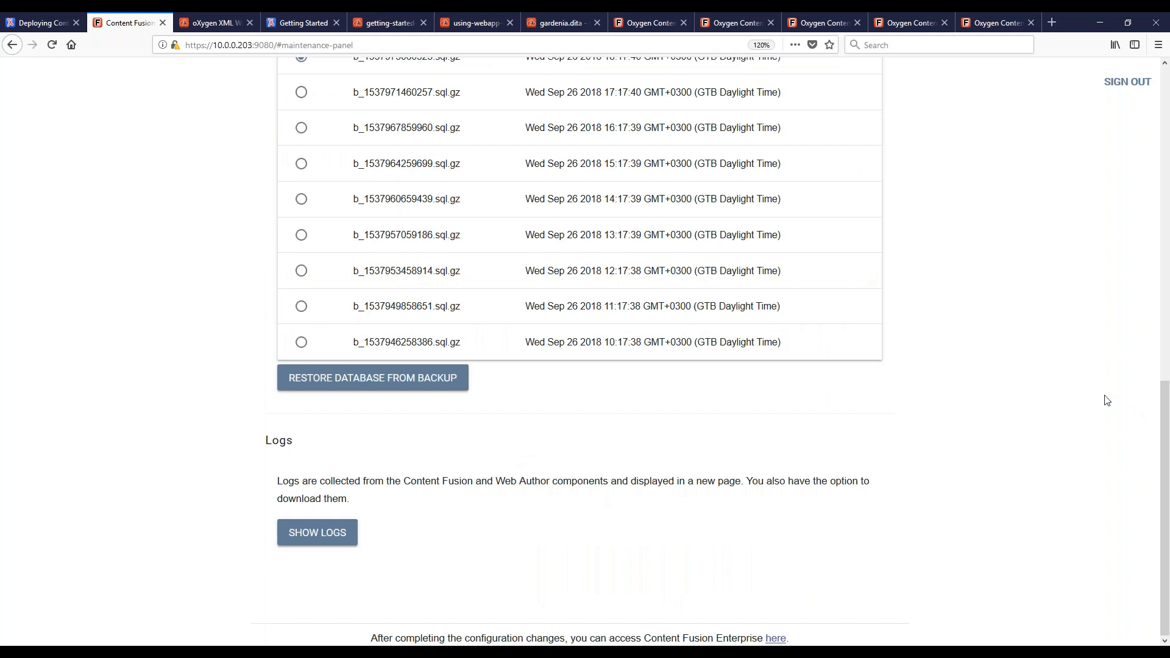
scroll(1085, 396, up, 10)
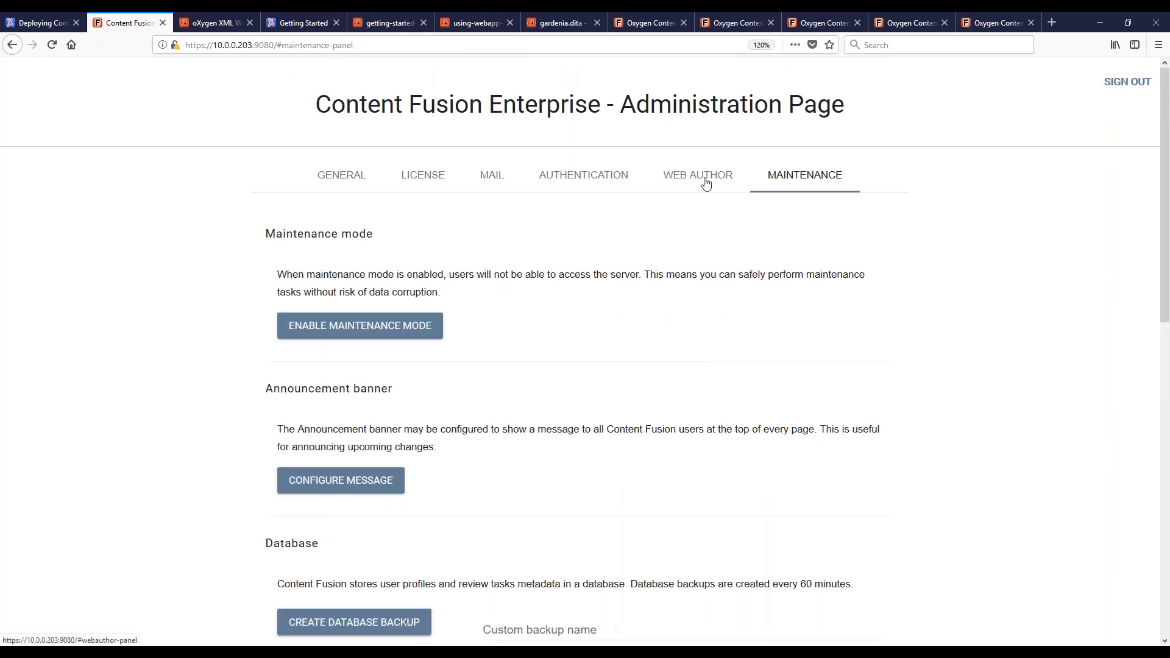
Access the Web Author administration page from the Content Fusion one and view its DITA, Connection, Plugins, and Frameworks settings.
click(696, 178)
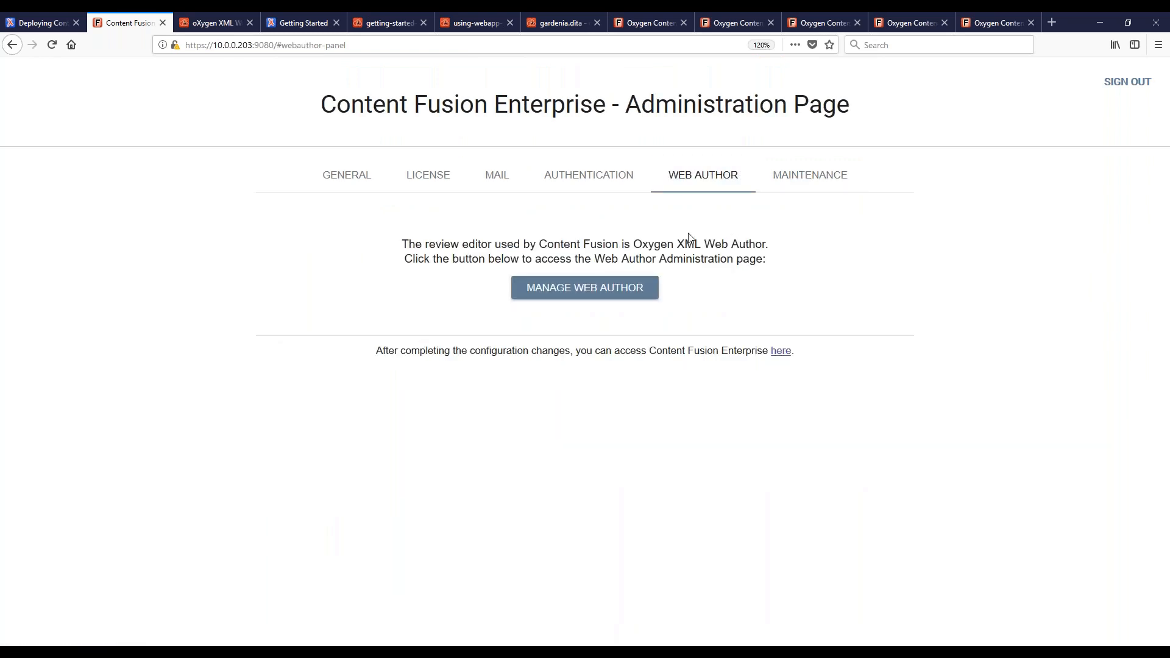
click(560, 292)
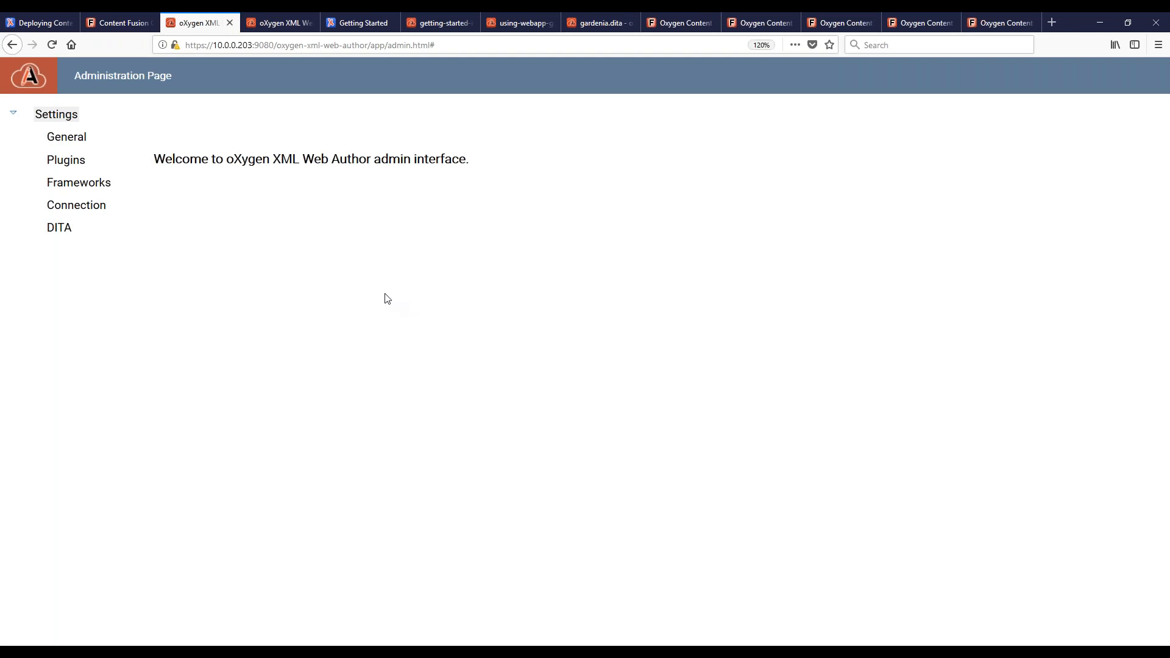
click(61, 230)
click(65, 207)
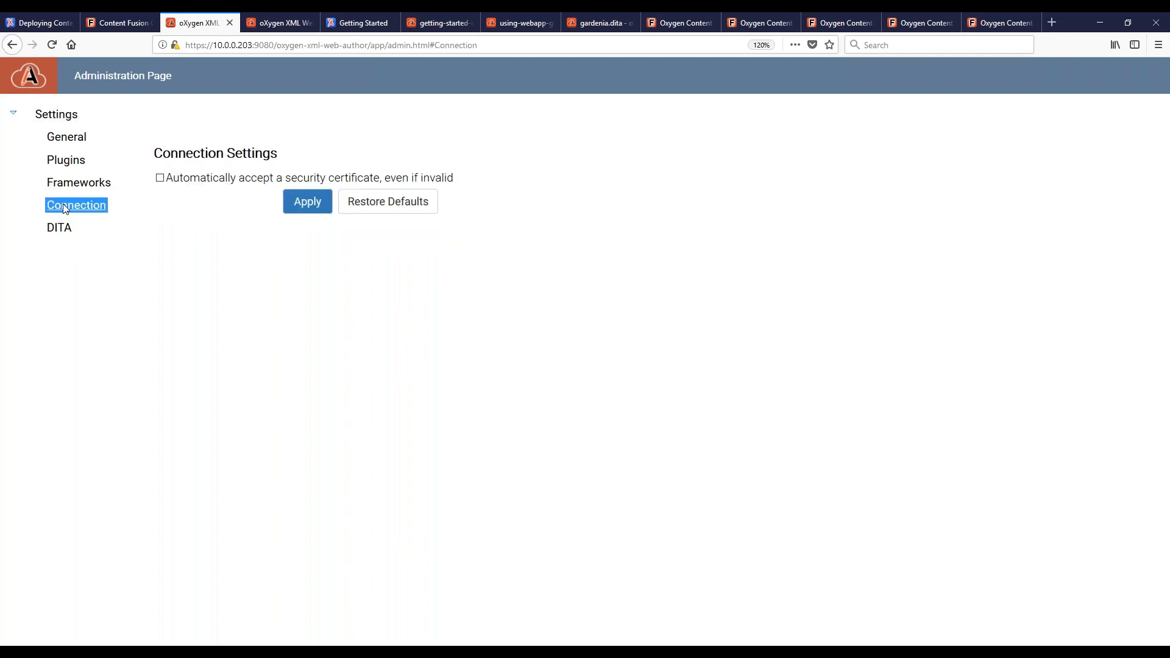
click(61, 162)
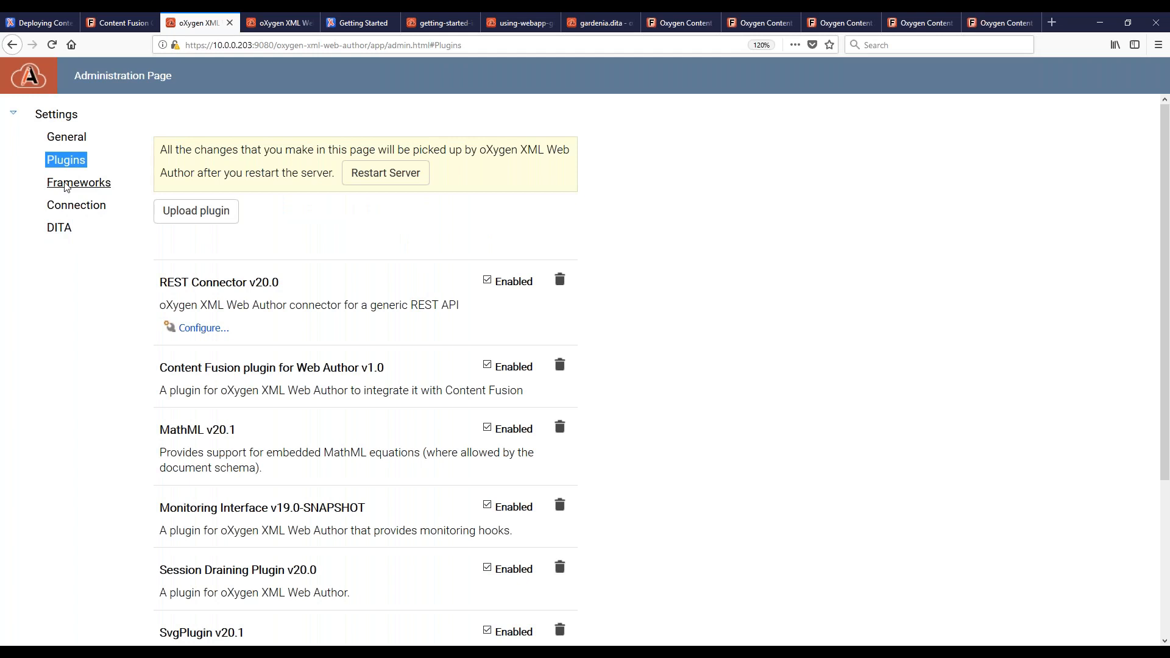
click(67, 184)
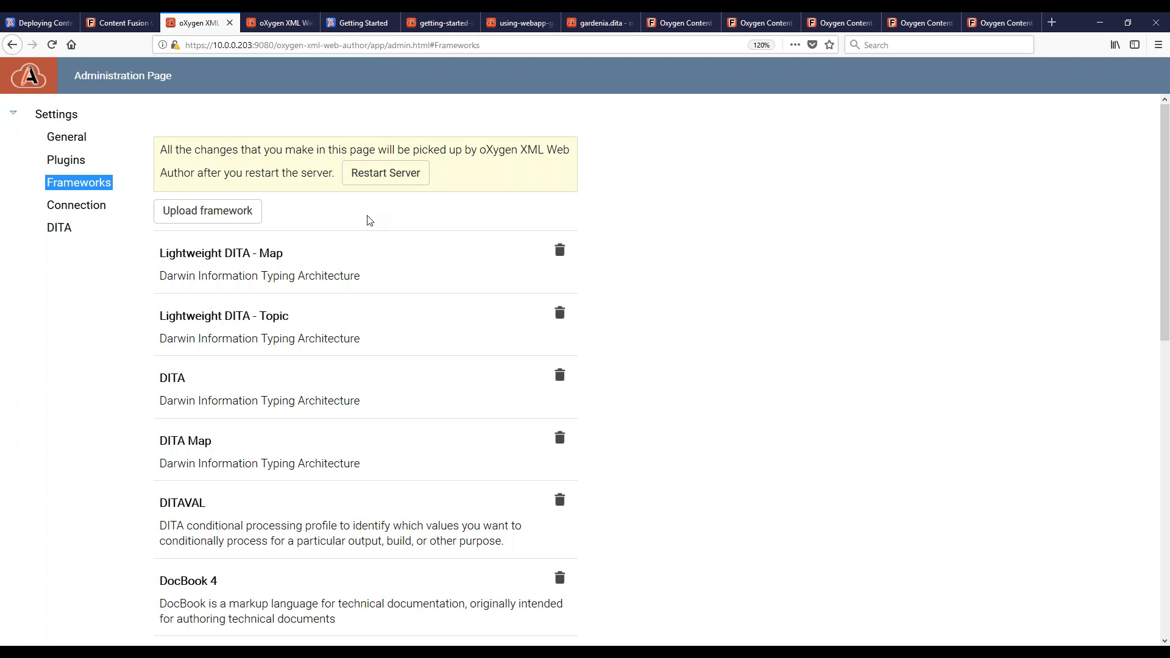
Open the Language Book sample from the Web Author dashboard and show the inline actions for its topic references.
click(276, 23)
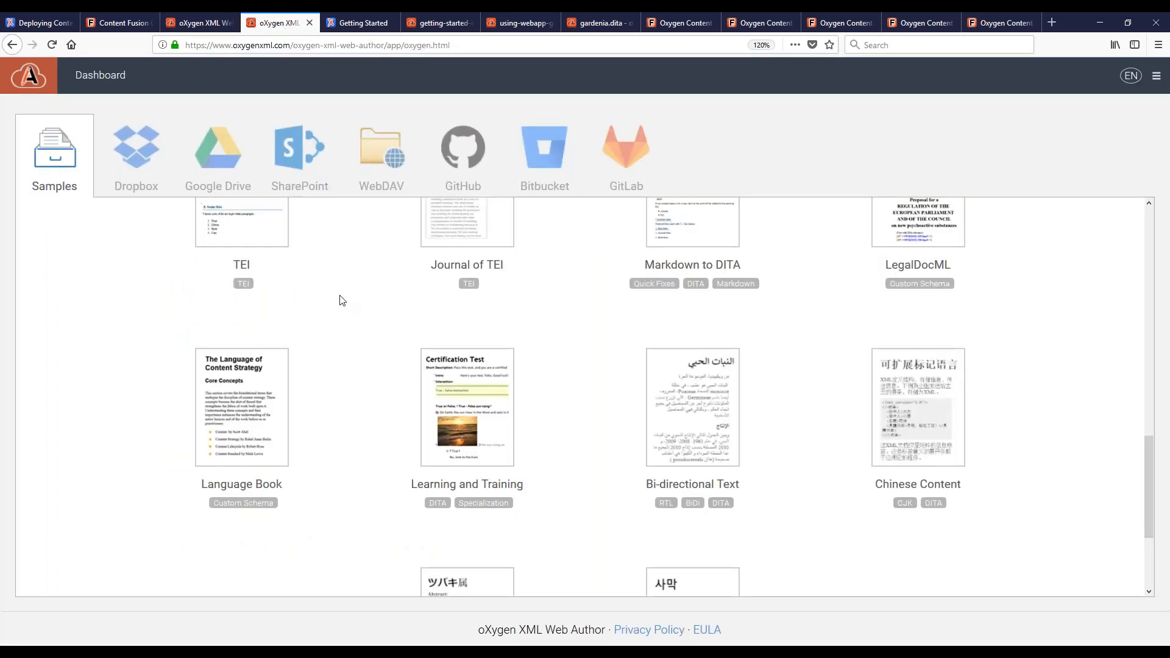
click(229, 403)
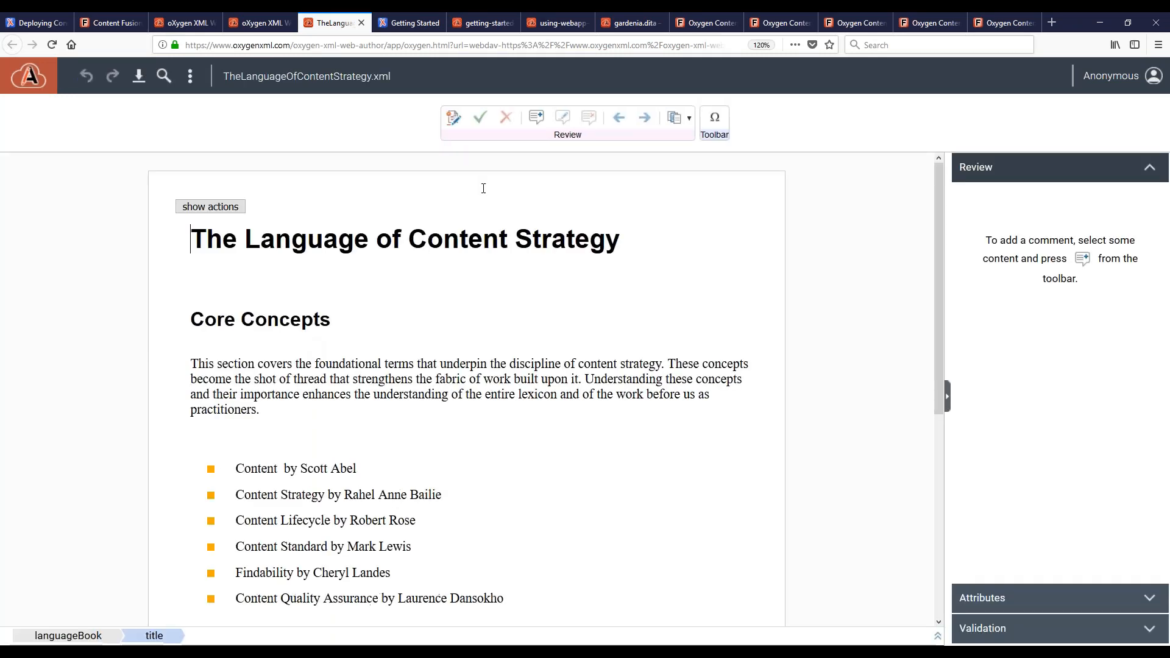
click(456, 189)
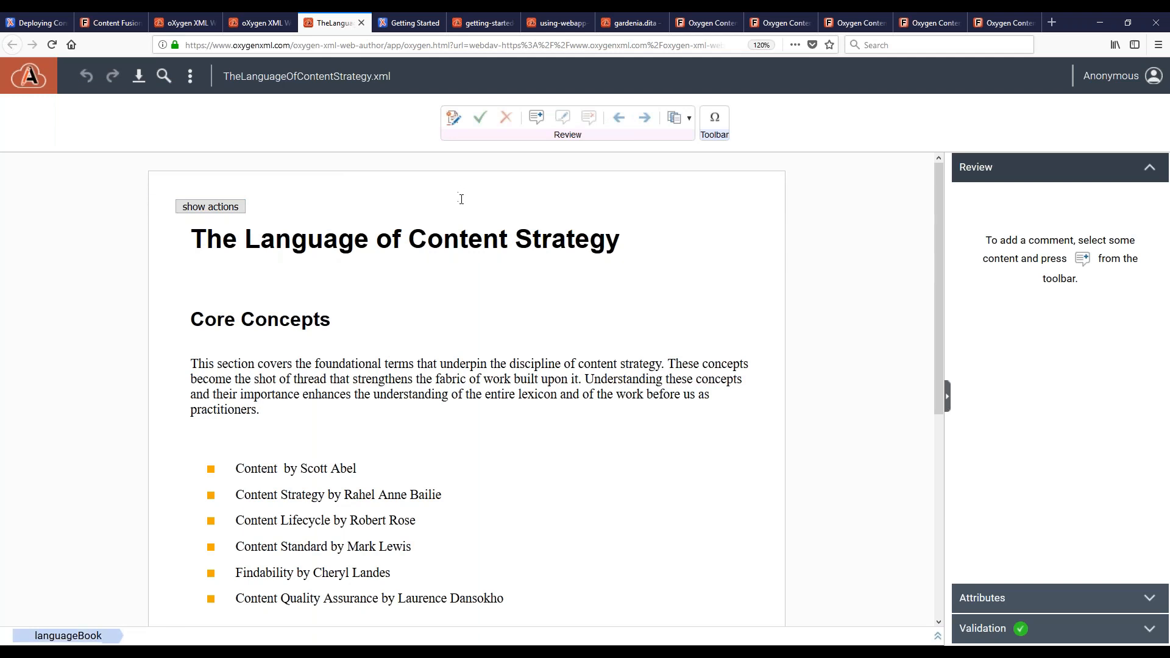
click(210, 206)
scroll(238, 353, down, 3)
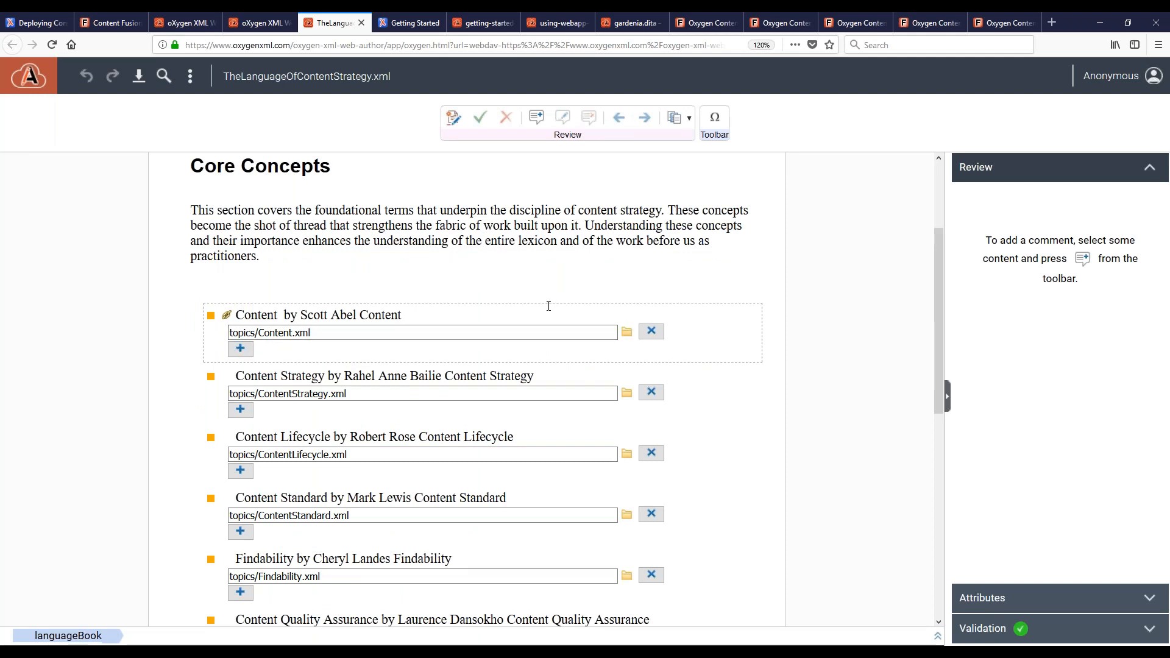
scroll(549, 306, up, 3)
Open the snowdrop.dita sample from the Web Author dashboard and insert a Short Description element below its title.
click(253, 22)
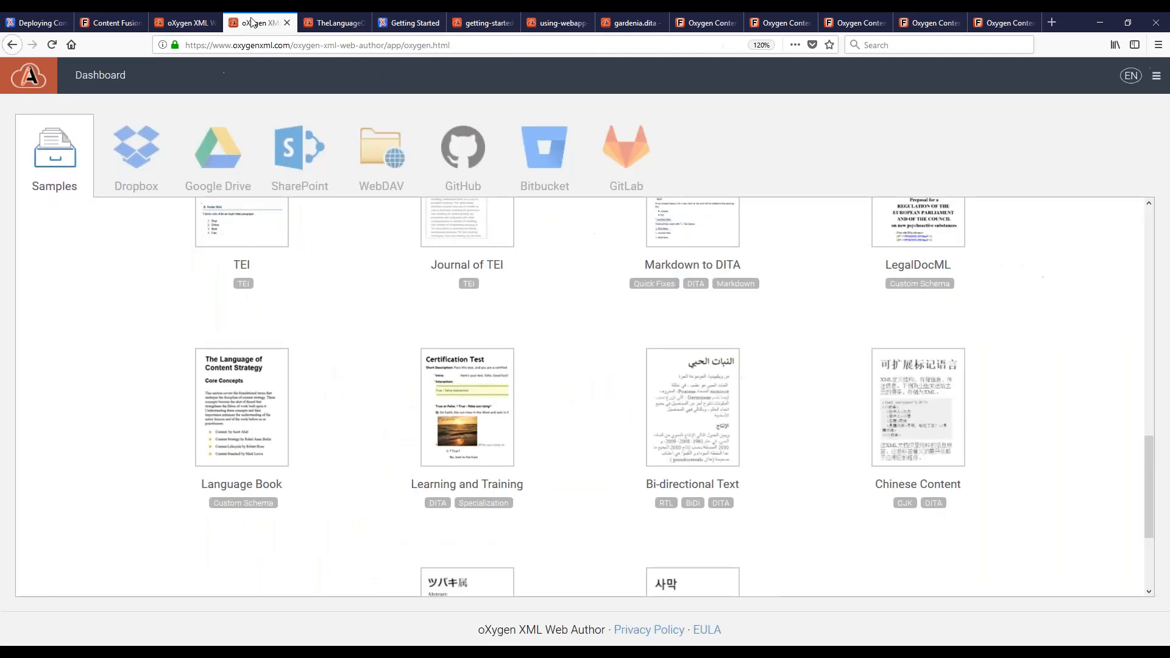
scroll(814, 329, up, 8)
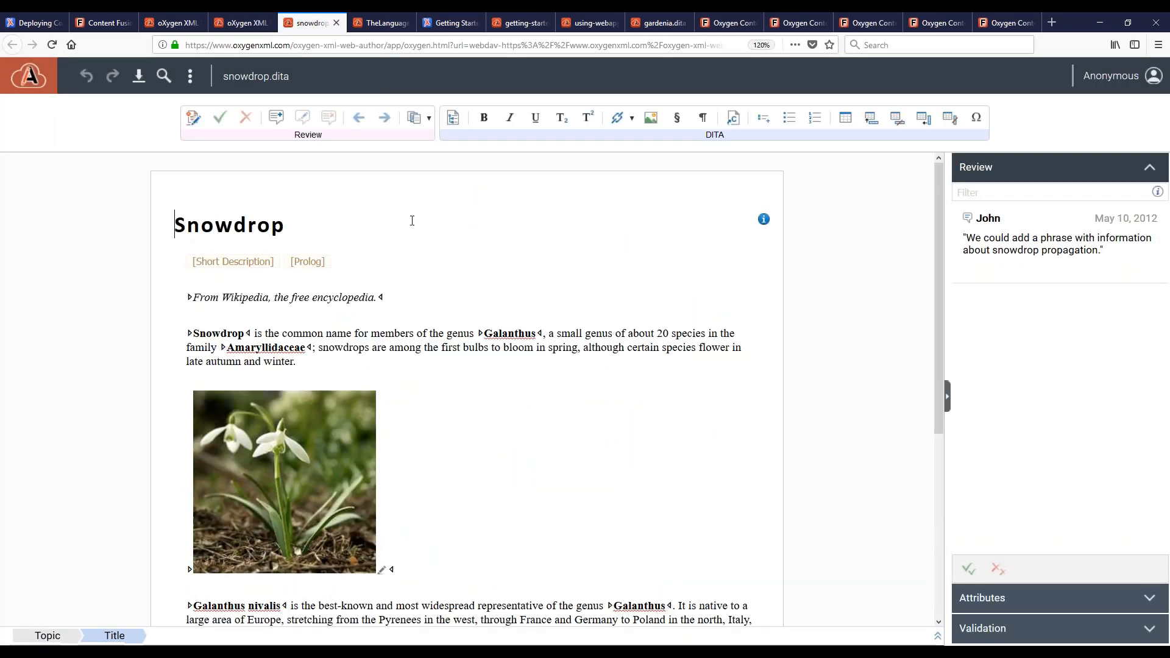
click(225, 262)
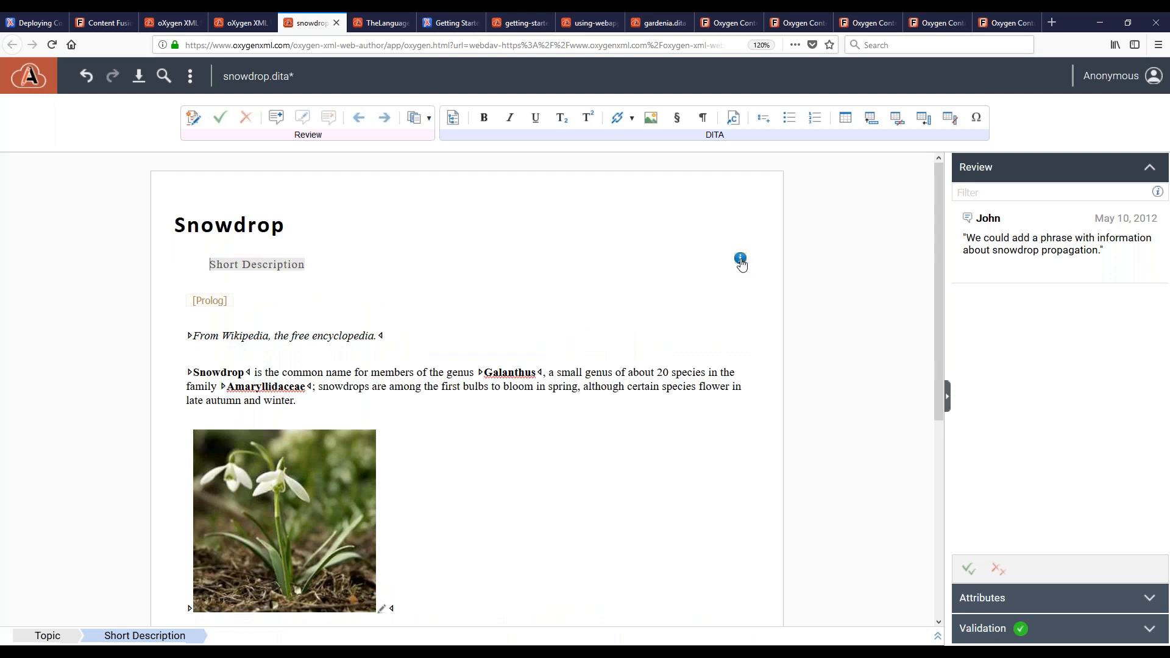
Display the hint for the short description and expand the element insertion options above the "From Wikipedia, the free encyclopedia." line.
click(740, 259)
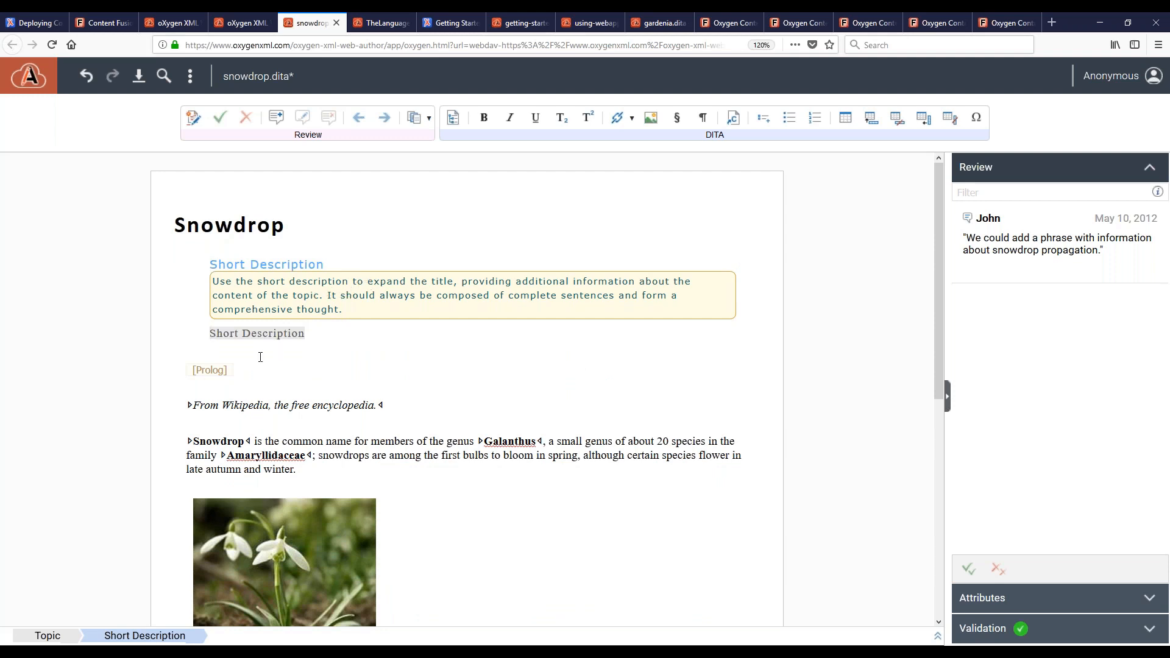
mouse_move(192, 384)
click(192, 385)
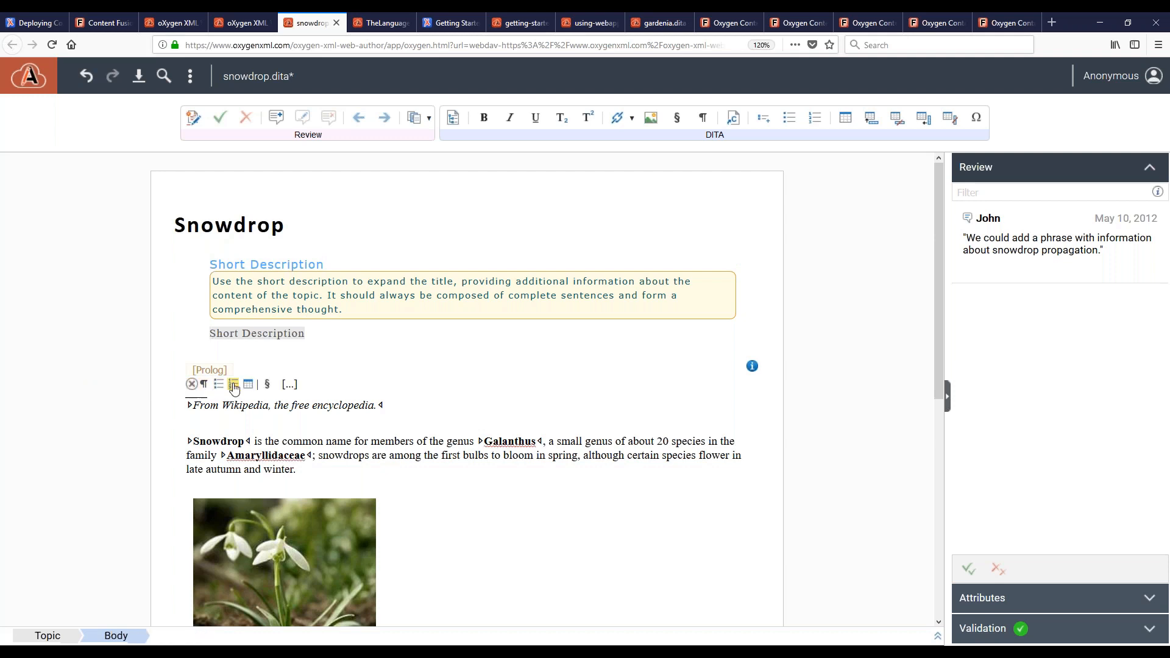
Insert an ordered list and a simple table above the "From Wikipedia, the free encyclopedia." line, and display the table's hint.
click(233, 385)
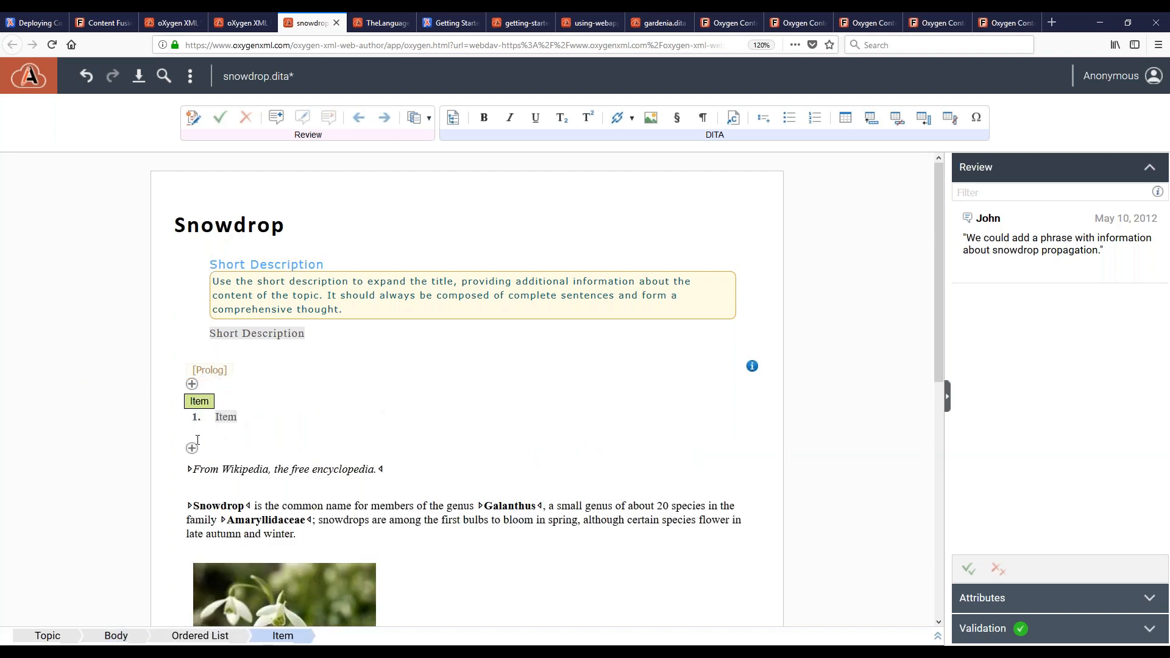
click(191, 449)
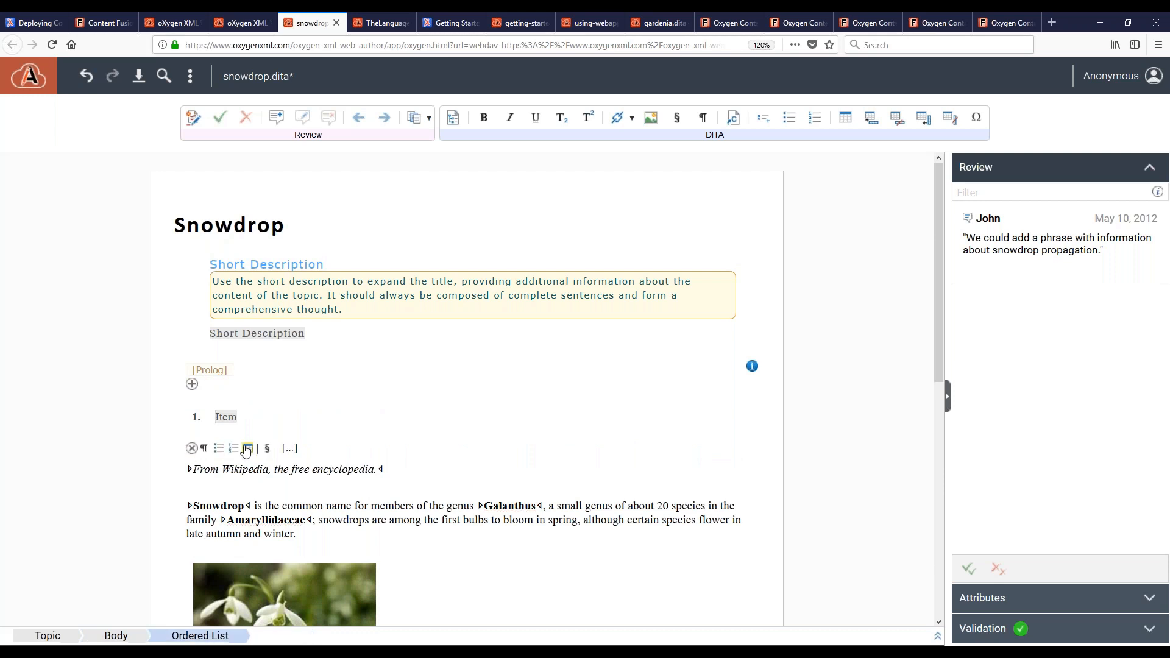
click(247, 449)
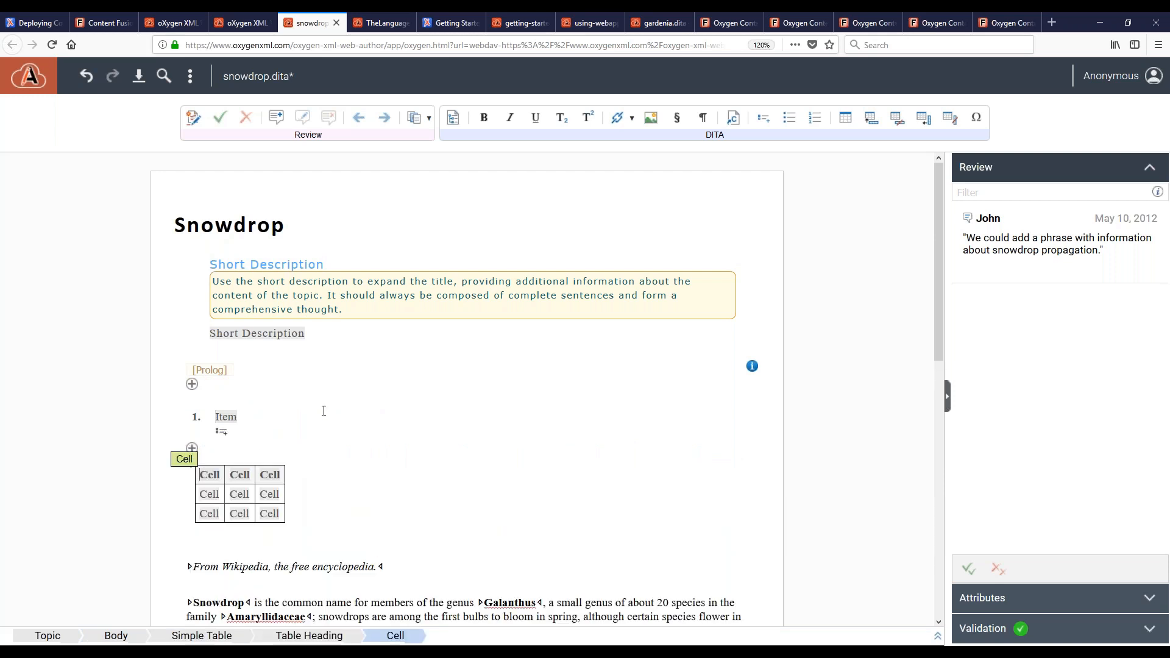
click(752, 470)
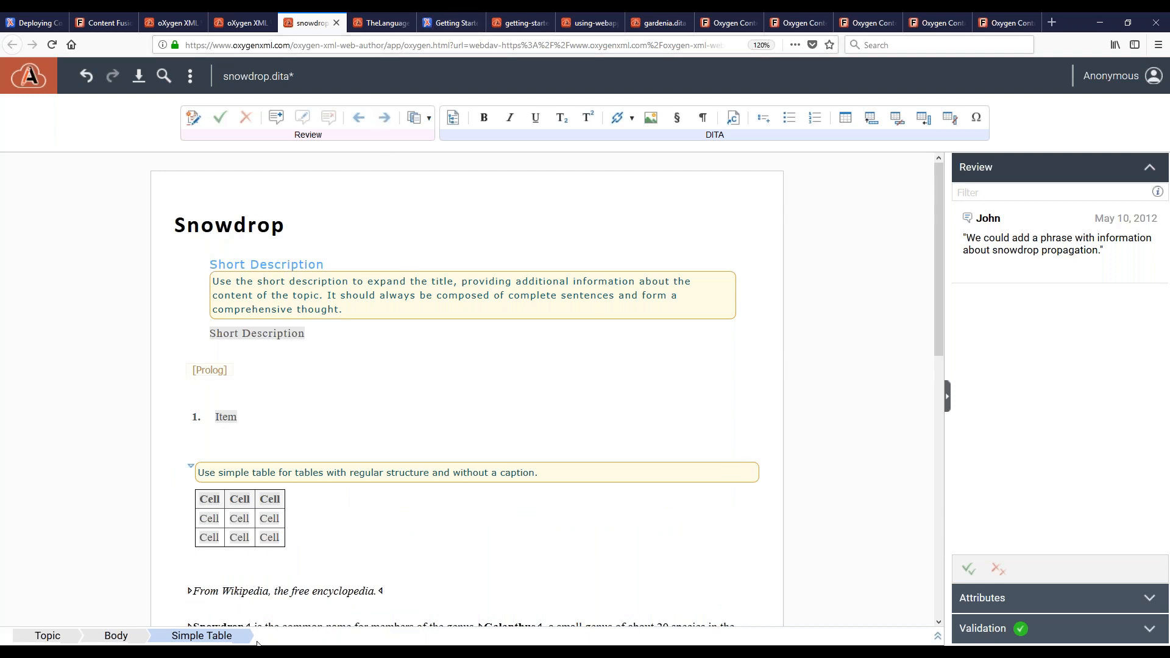
Switch to Oxygen XML Editor and open the Lightweight DITA - Topic document type configuration from the Document Type Association preferences.
mouse_move(283, 652)
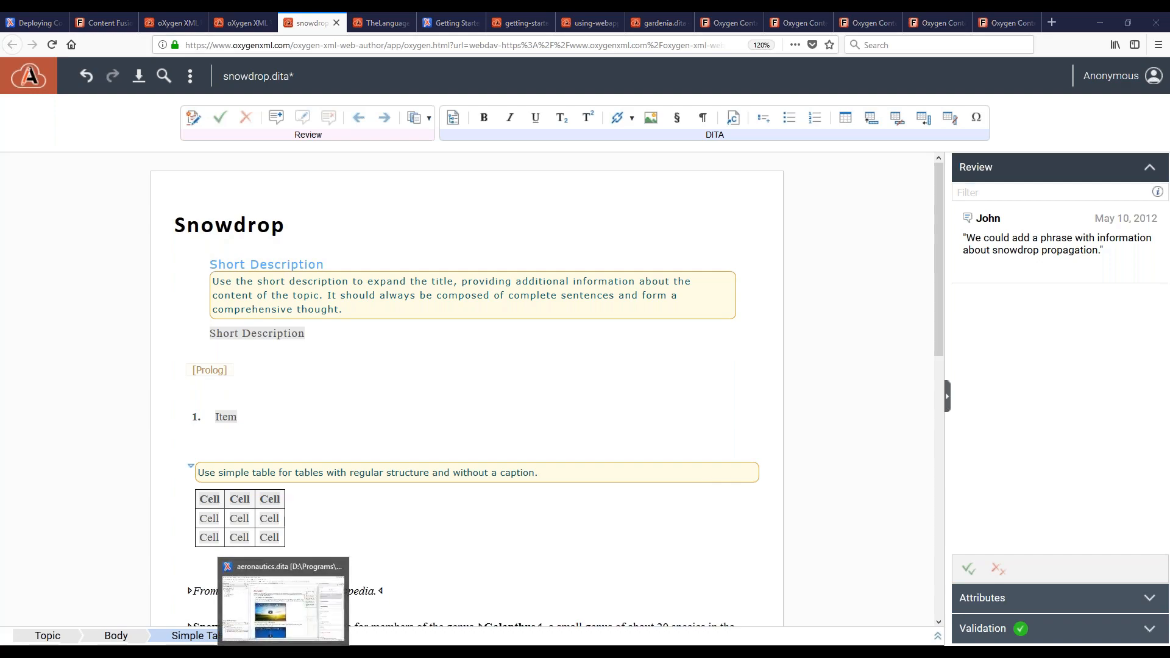
click(283, 652)
click(157, 37)
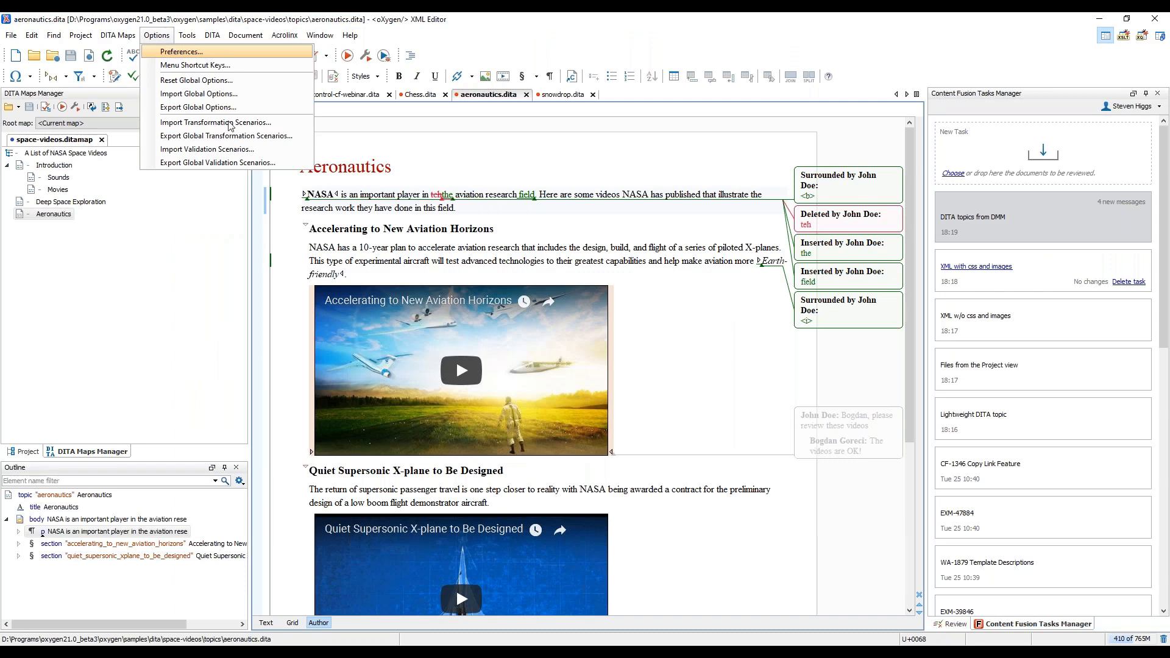
click(181, 52)
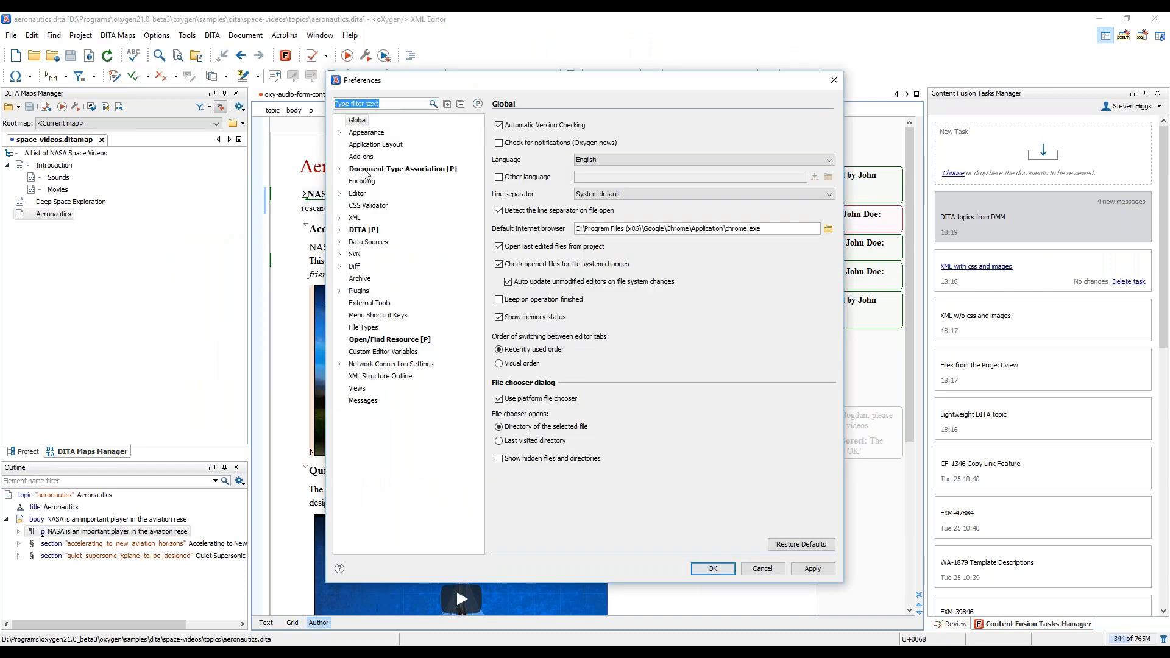
click(365, 170)
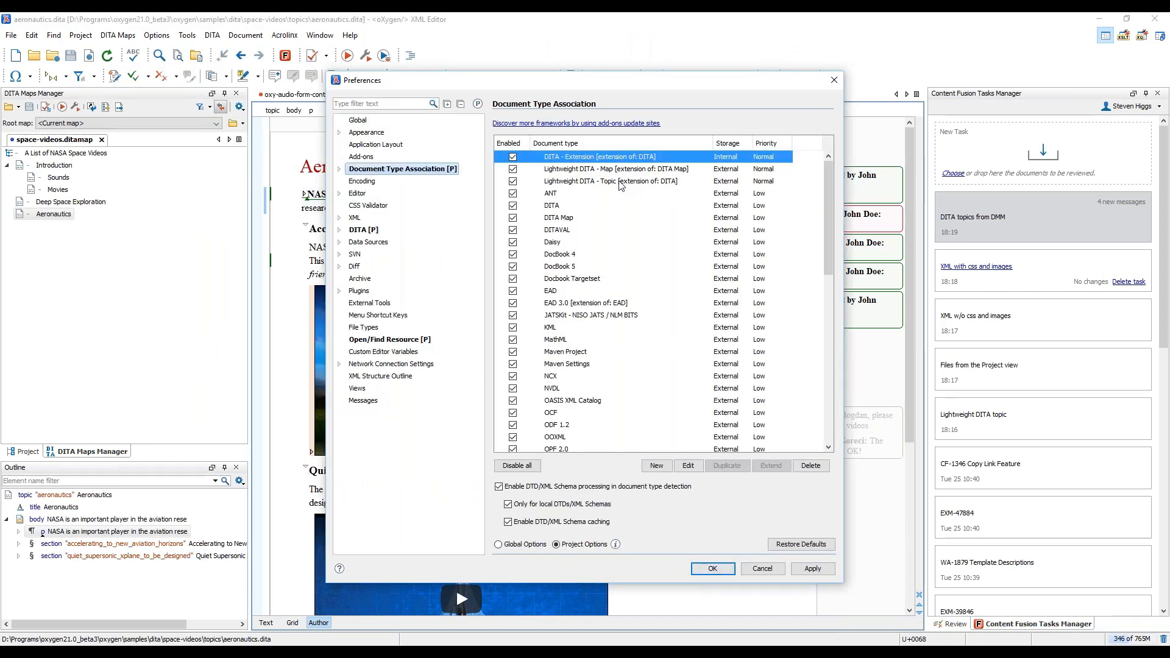
click(611, 181)
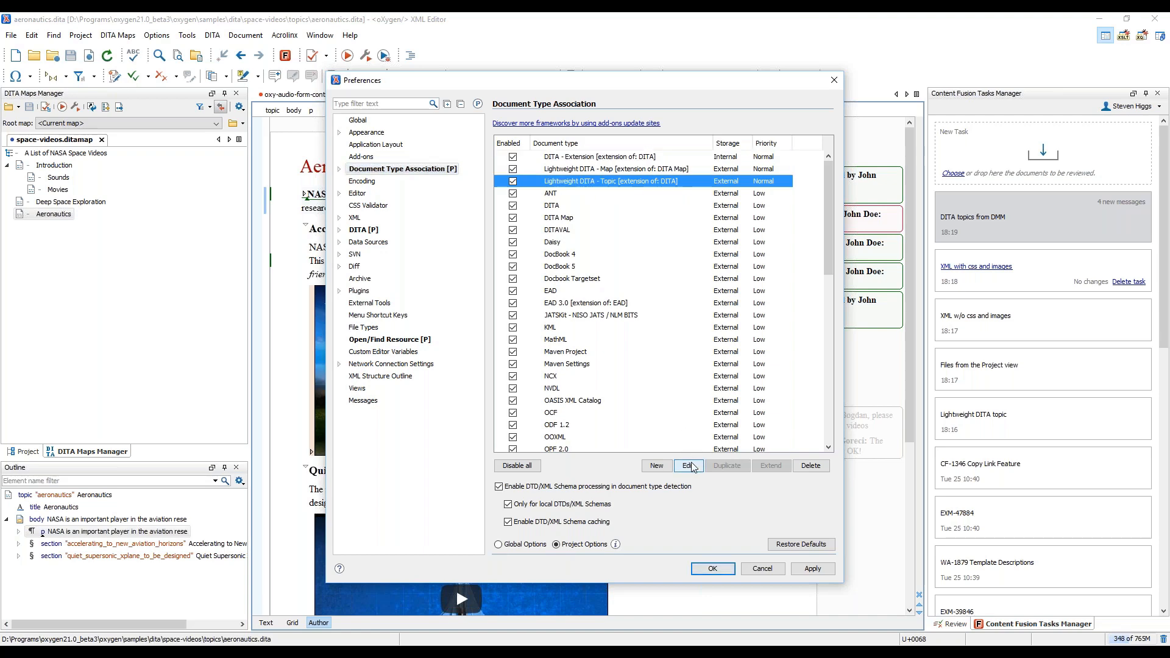
click(691, 466)
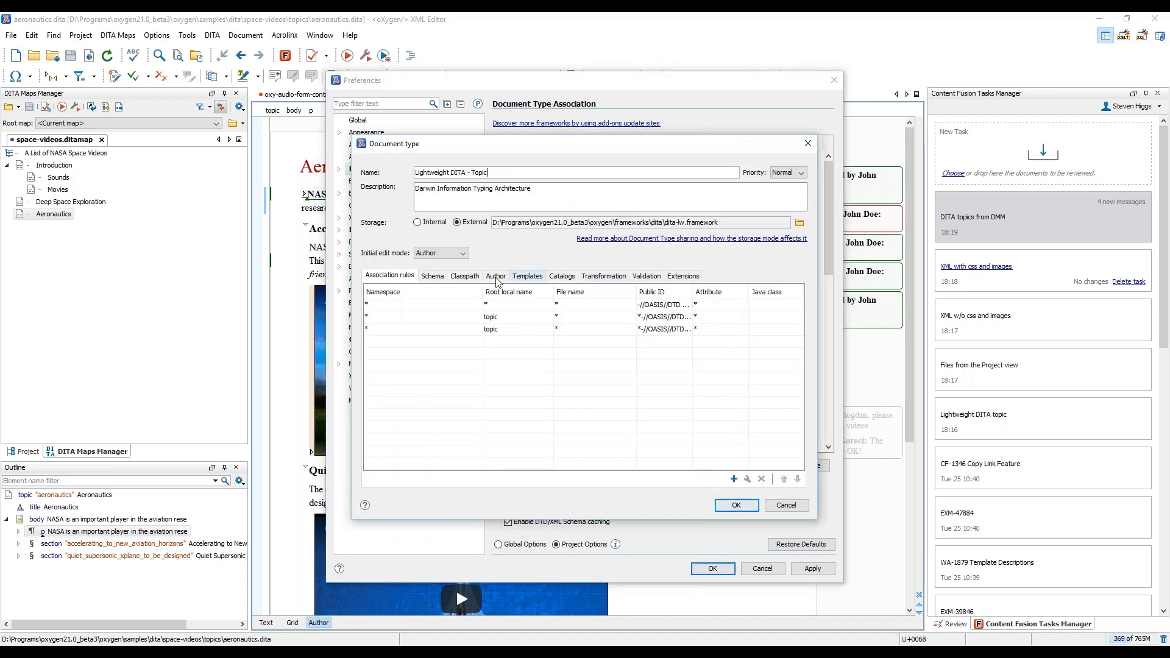
Examine the framework's Author CSS list, highlight lw.css and webauthor/profiling.css, and close the preferences without saving.
click(491, 280)
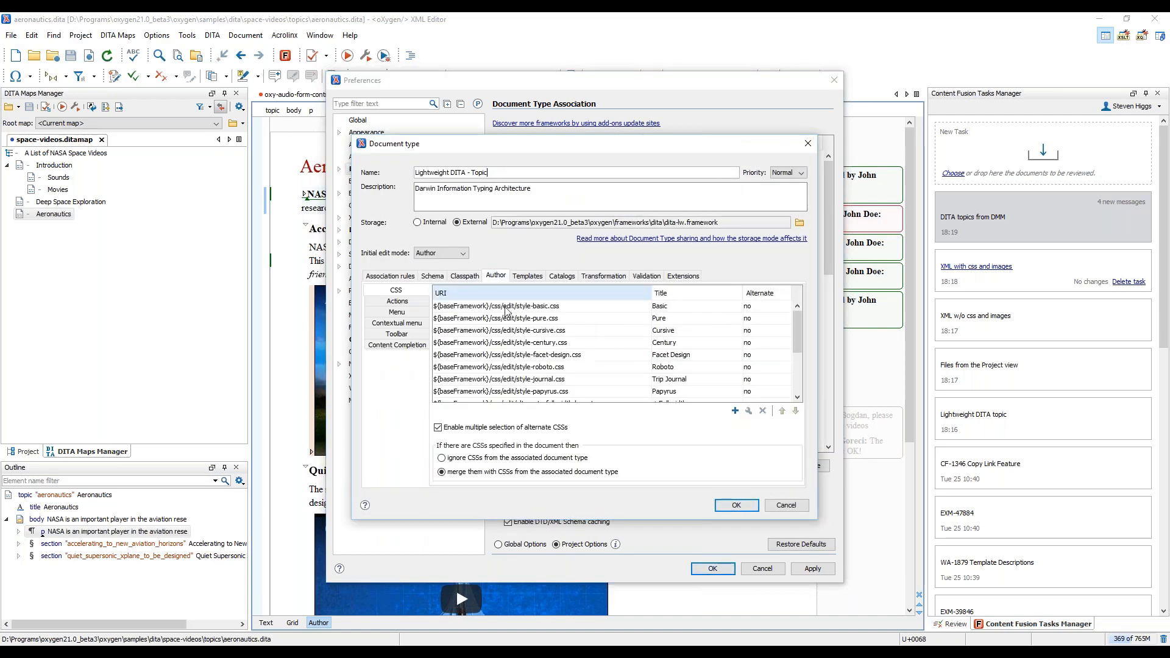
scroll(629, 360, down, 3)
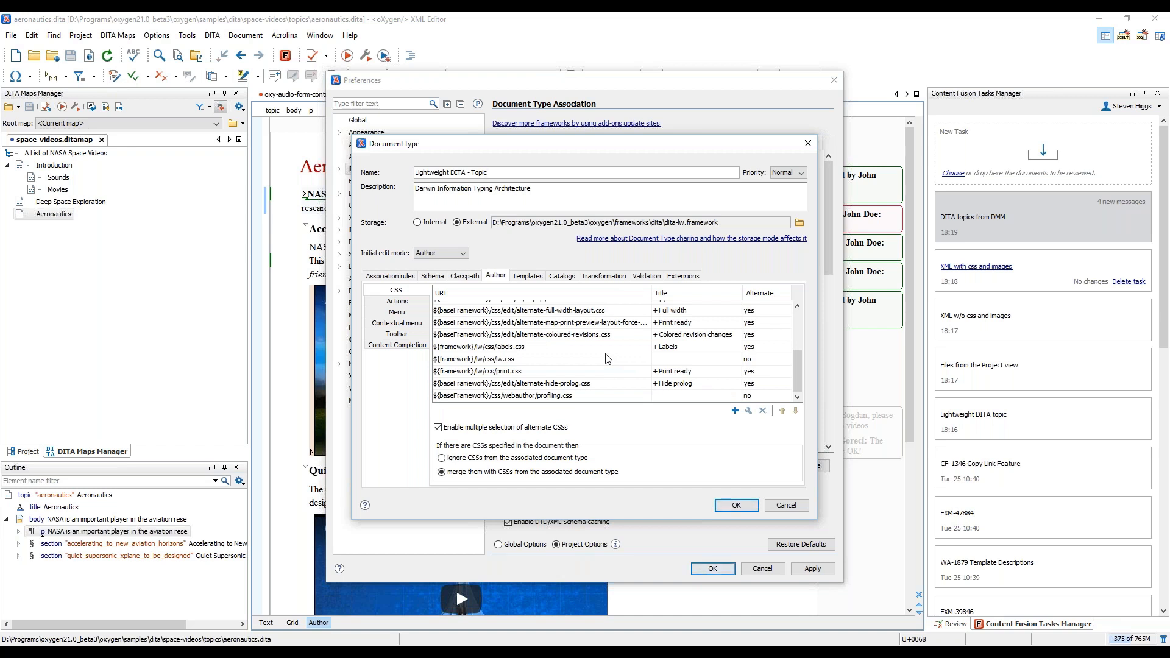
click(584, 360)
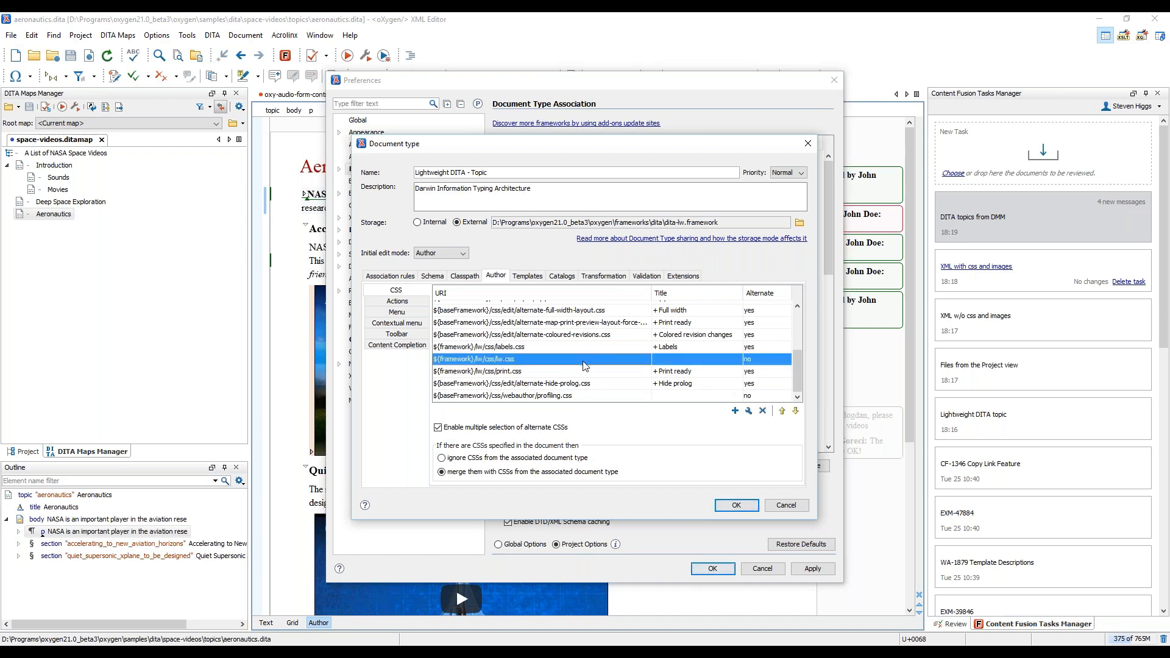
ctrl+click(606, 396)
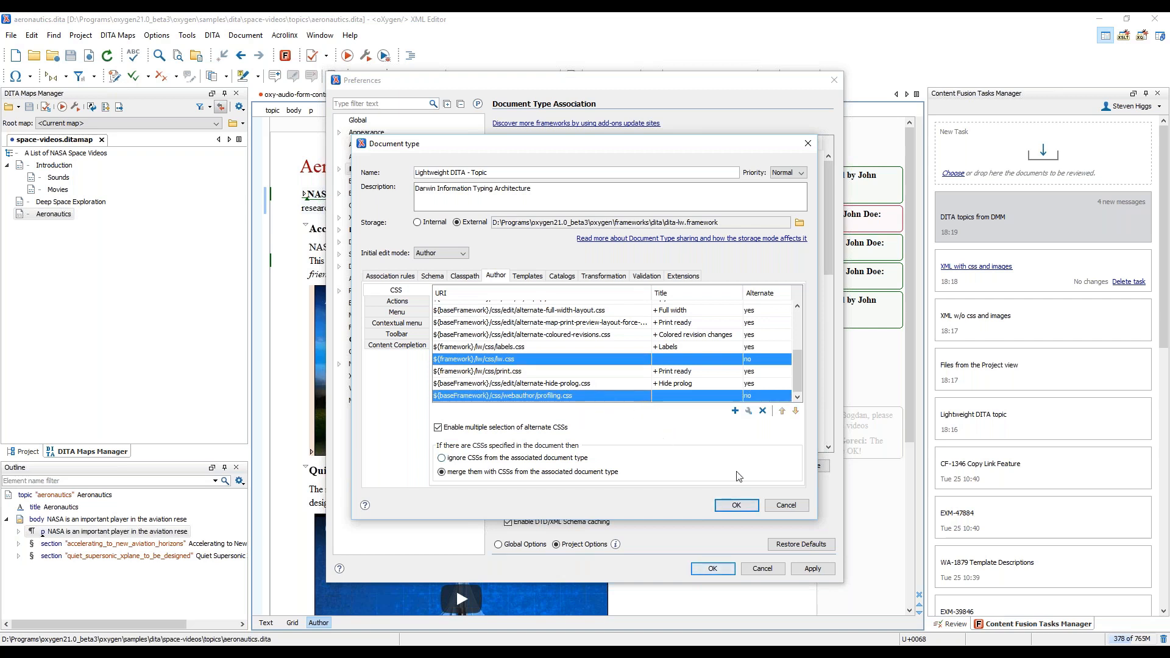
click(786, 506)
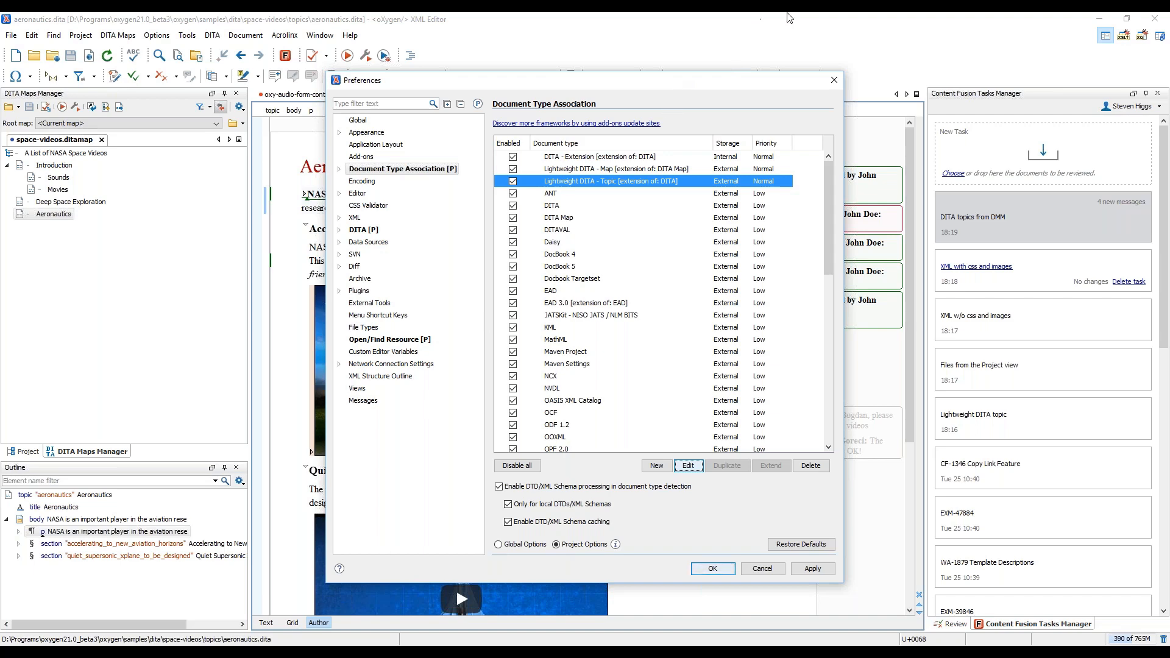
click(833, 82)
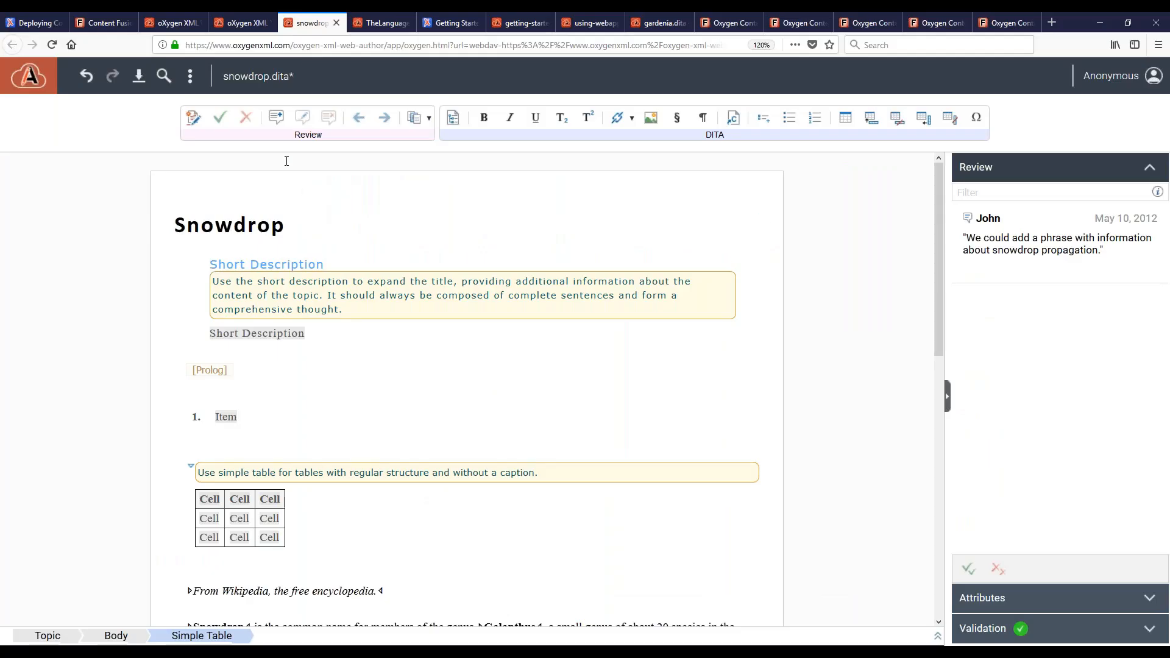
From Oxygen XML Editor, show snowdrop.dita, open the "Lightweight DITA topic" task in the browser, and open its Snowdrop file for review.
click(176, 23)
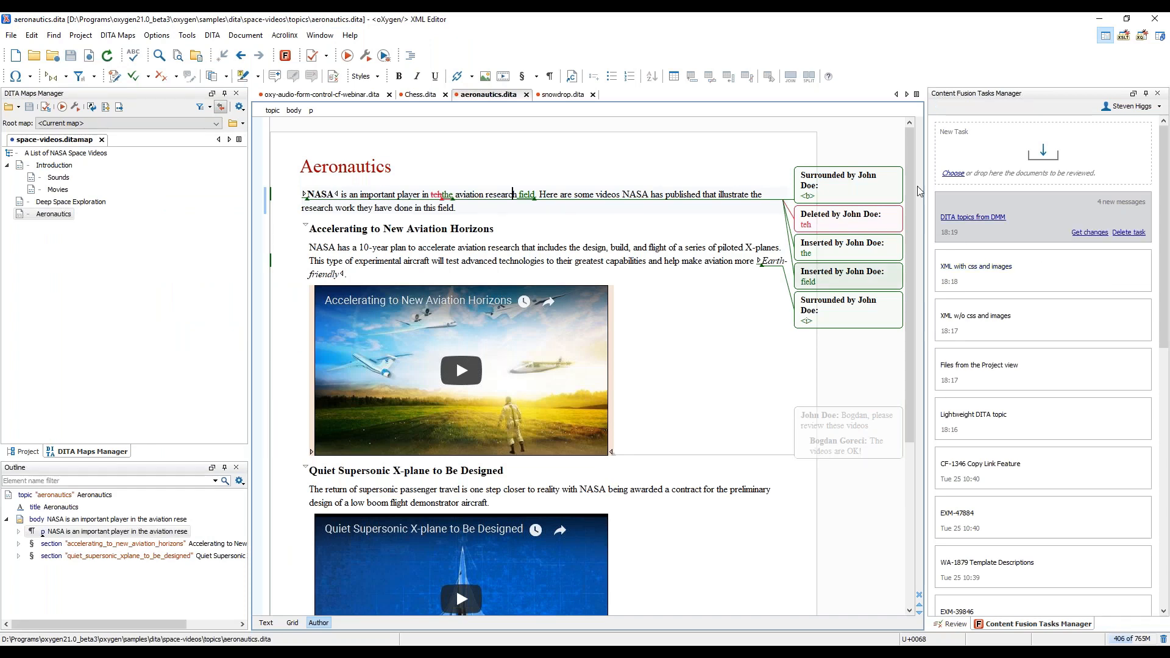
click(557, 94)
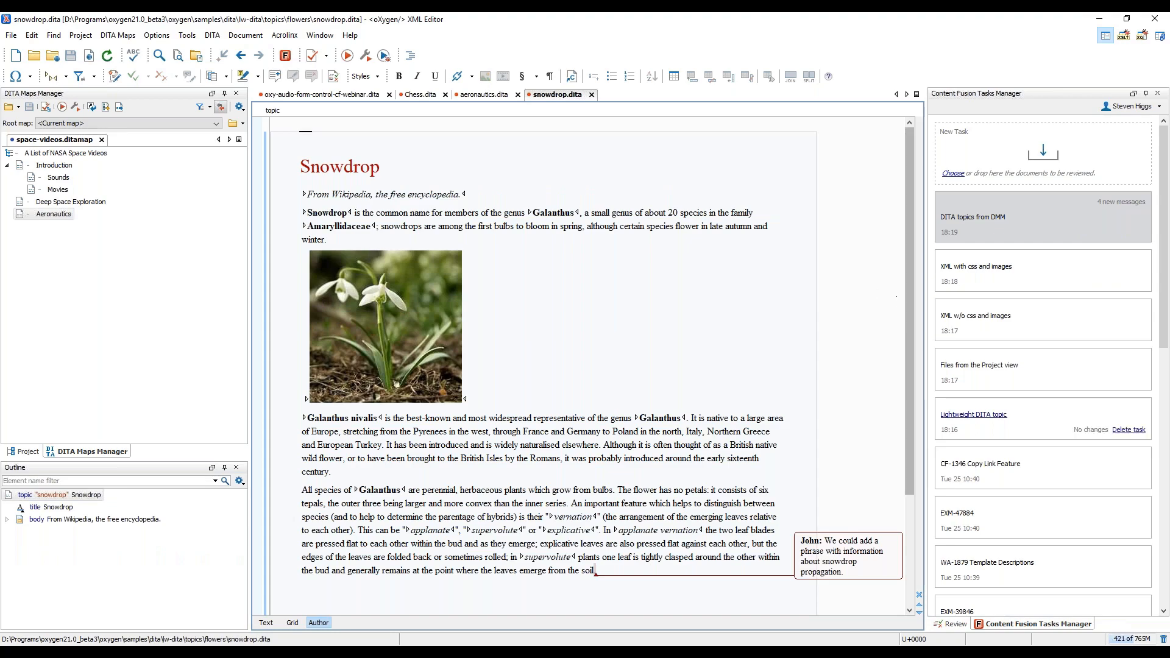
click(969, 418)
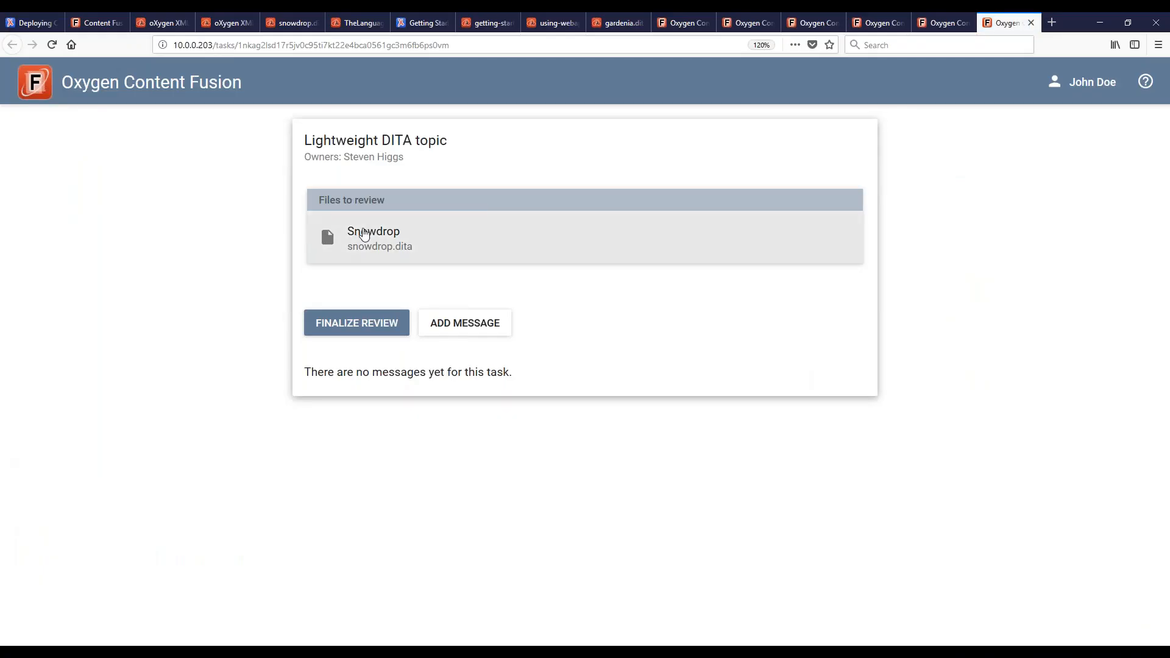
click(366, 239)
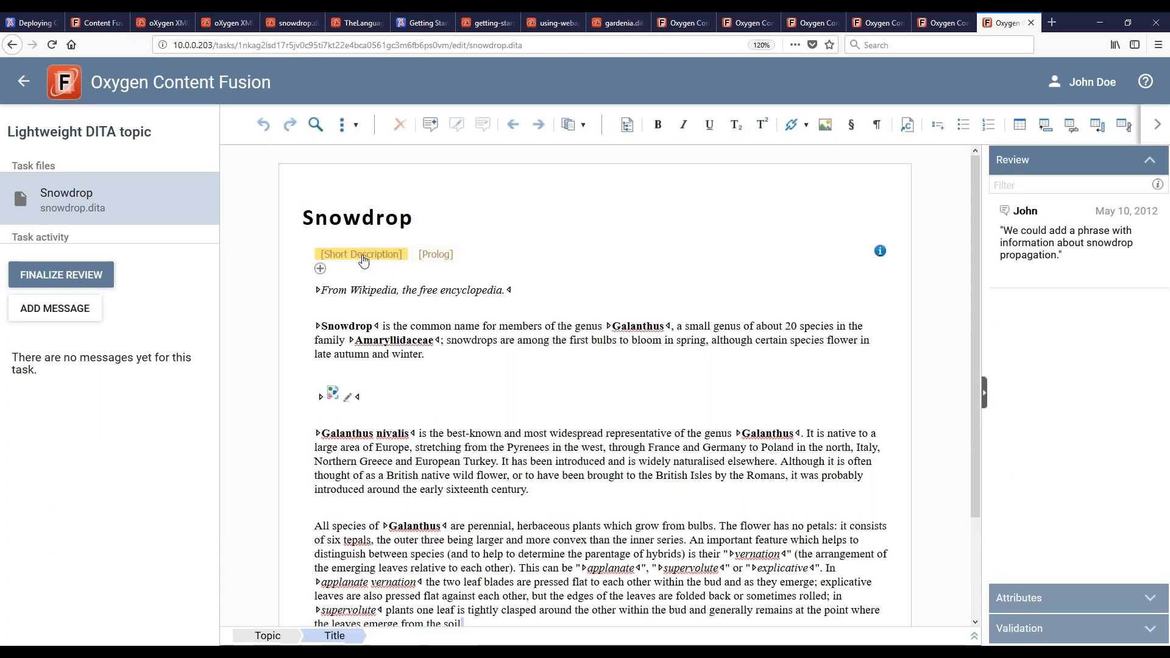
Insert a Short Description below the Snowdrop title, display its hint, and add an ordered list above the "From Wikipedia" line.
click(356, 255)
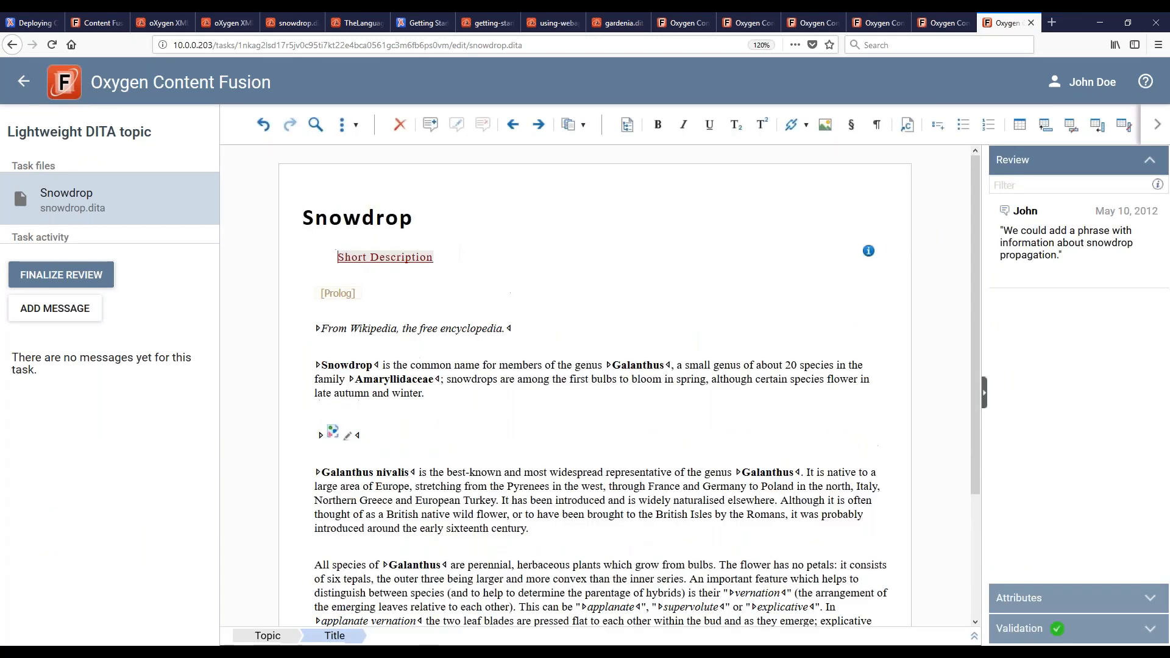
click(868, 251)
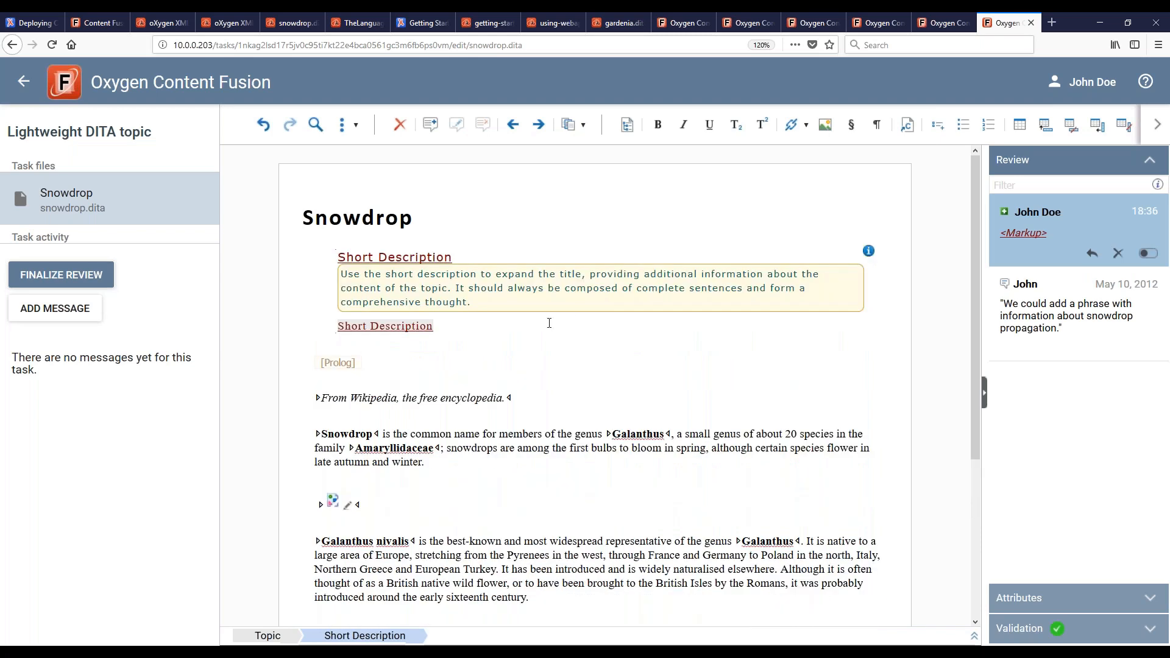
click(320, 377)
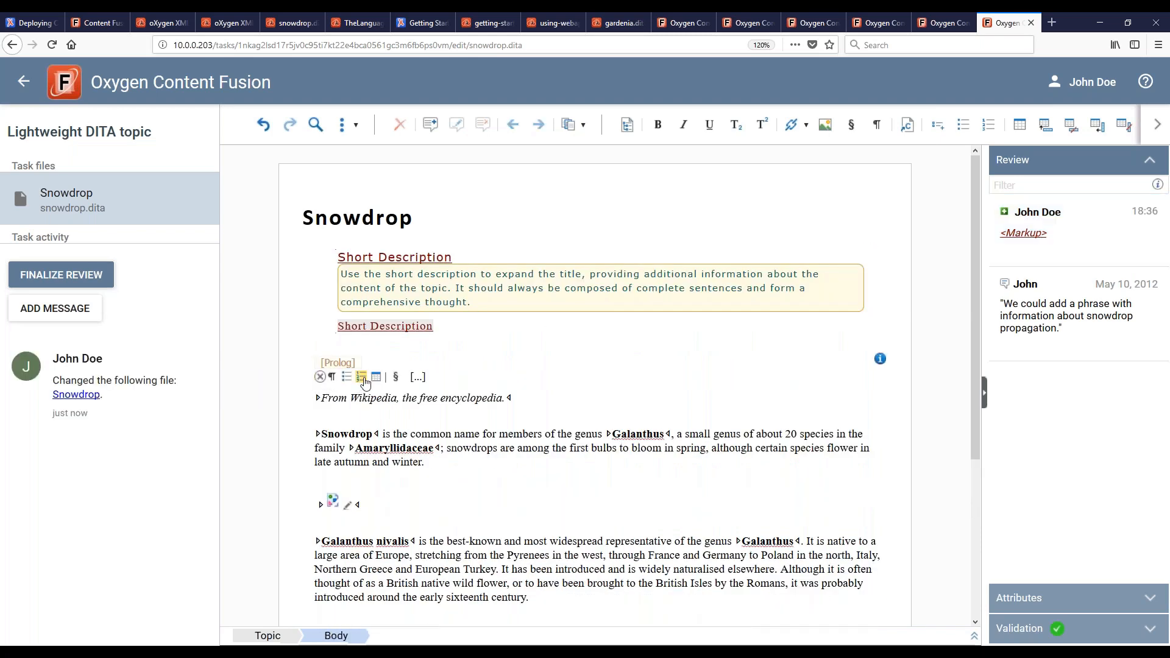
click(362, 377)
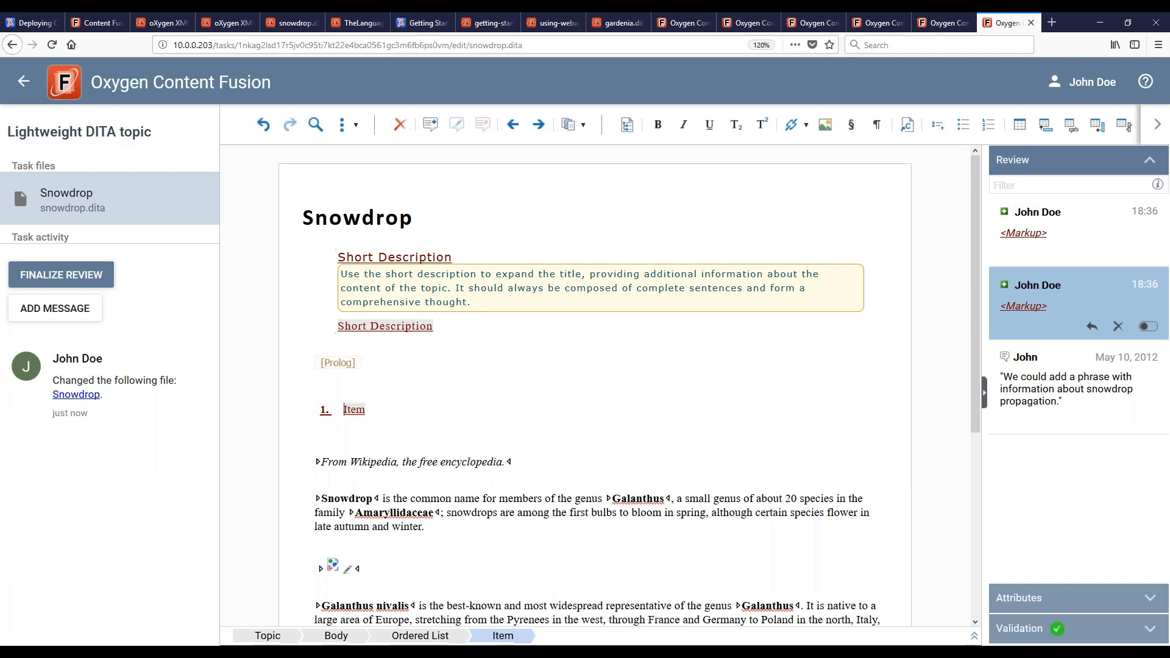
Switch to Oxygen XML Editor and show the oxy-audio-form-control-cf-webinar.dita document.
key(alt+Tab)
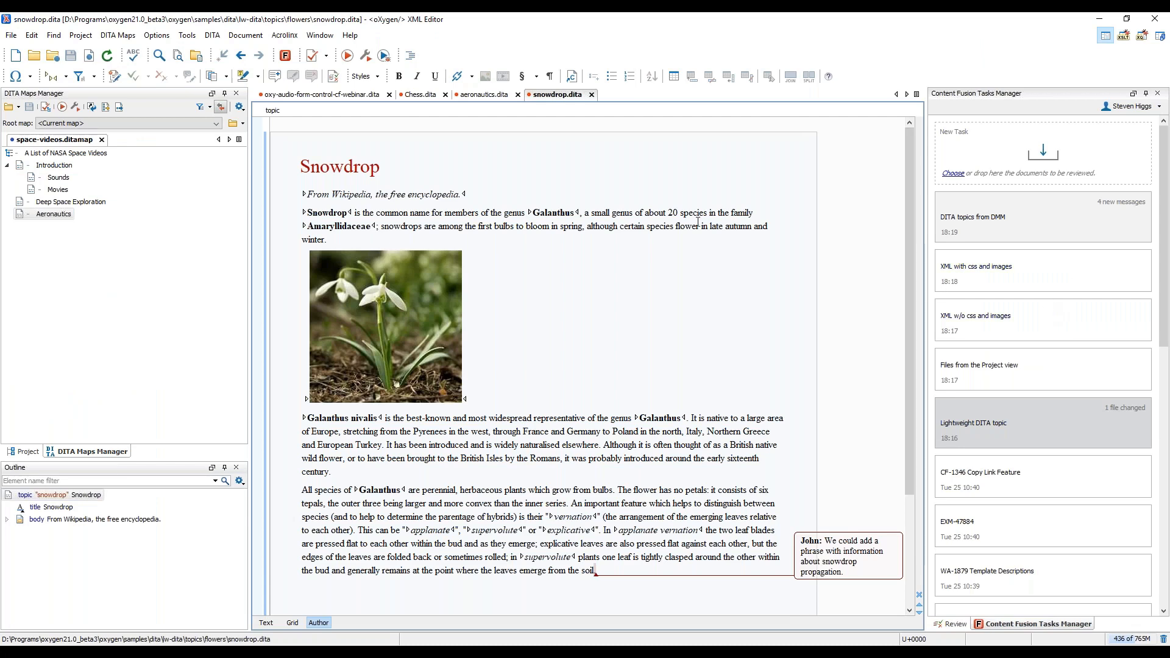
click(320, 97)
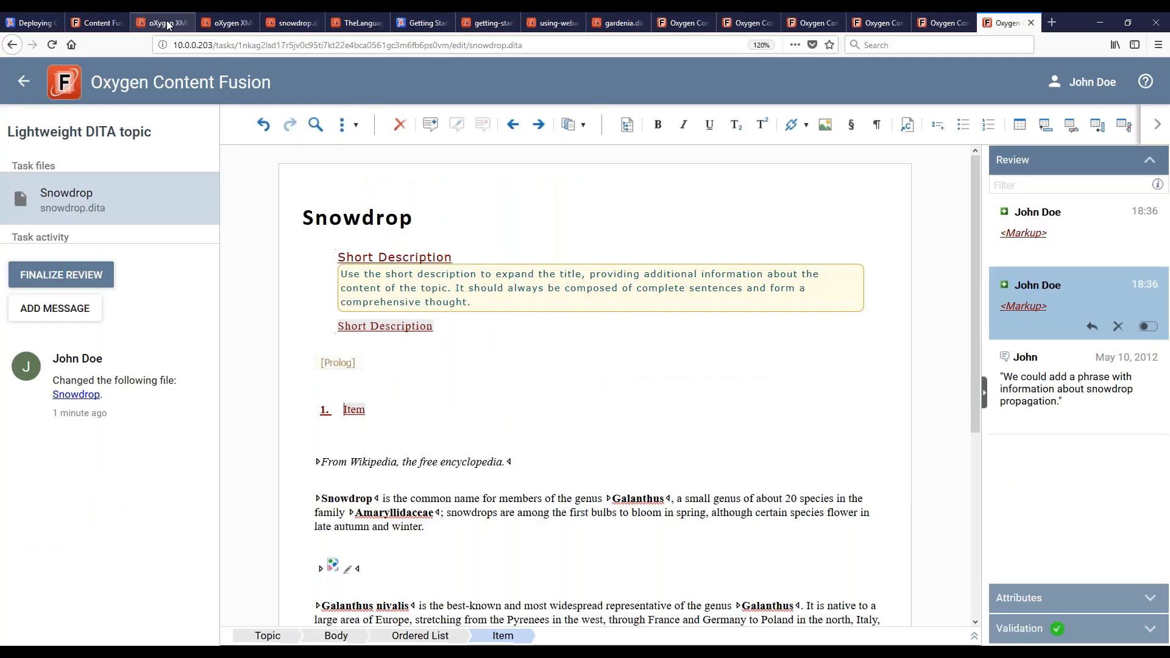
In the Web Author Administration Page in the browser, upload the working-codeblock-only-dita-extentsion.zip framework and restart the server.
click(162, 23)
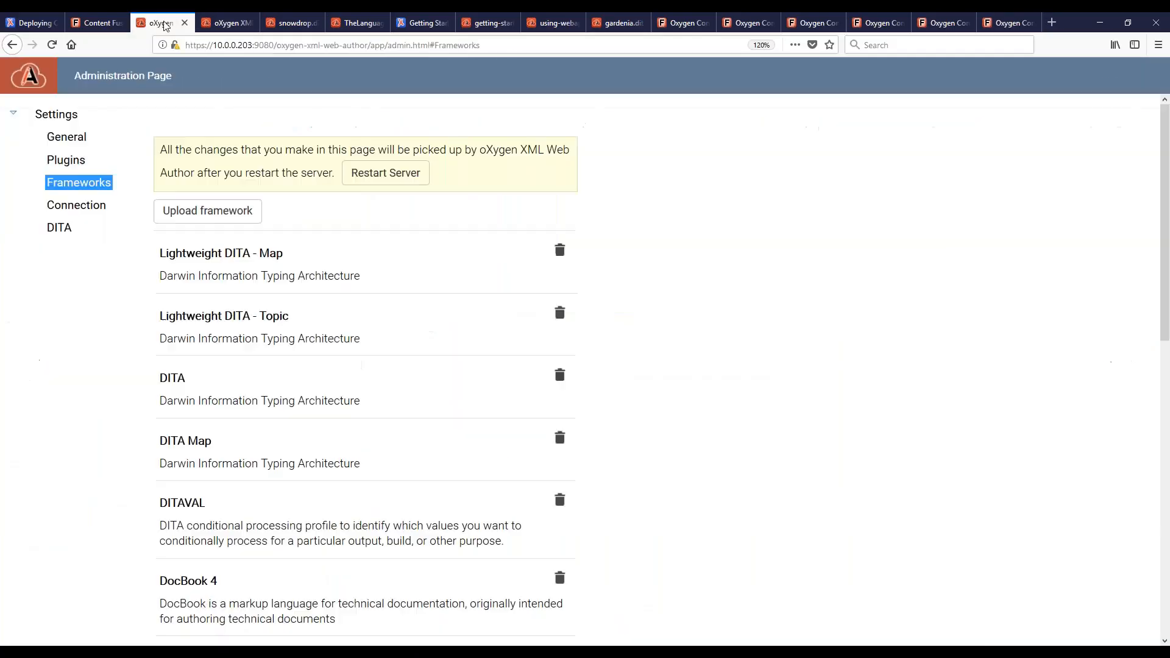
click(220, 210)
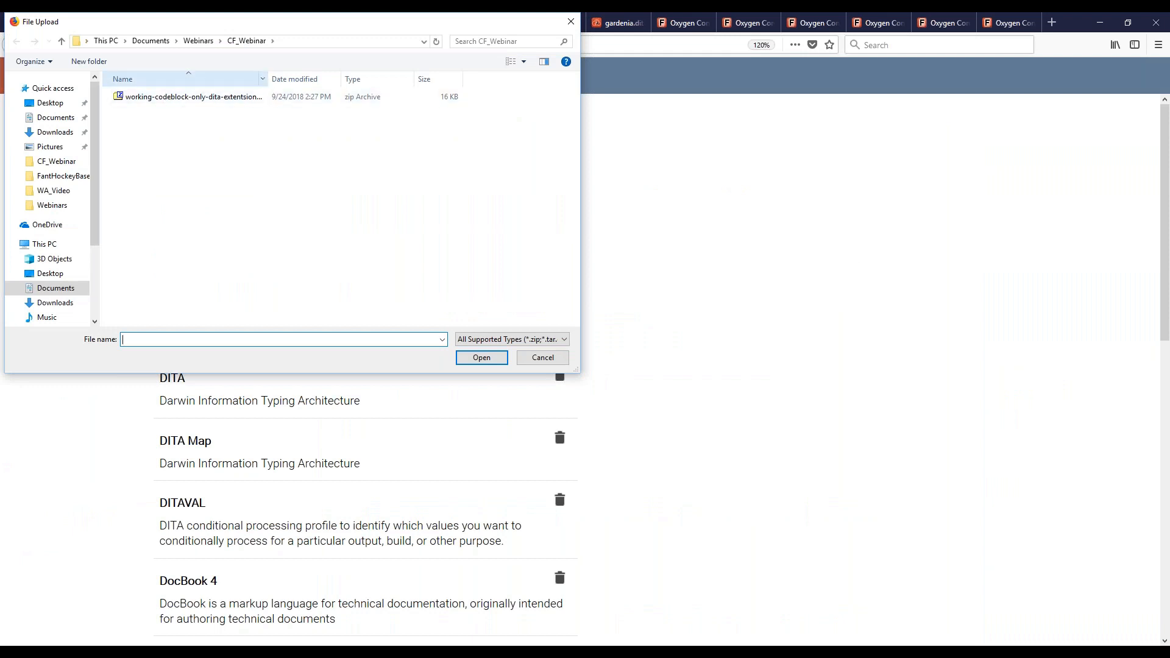
drag(267, 79, 352, 78)
click(178, 97)
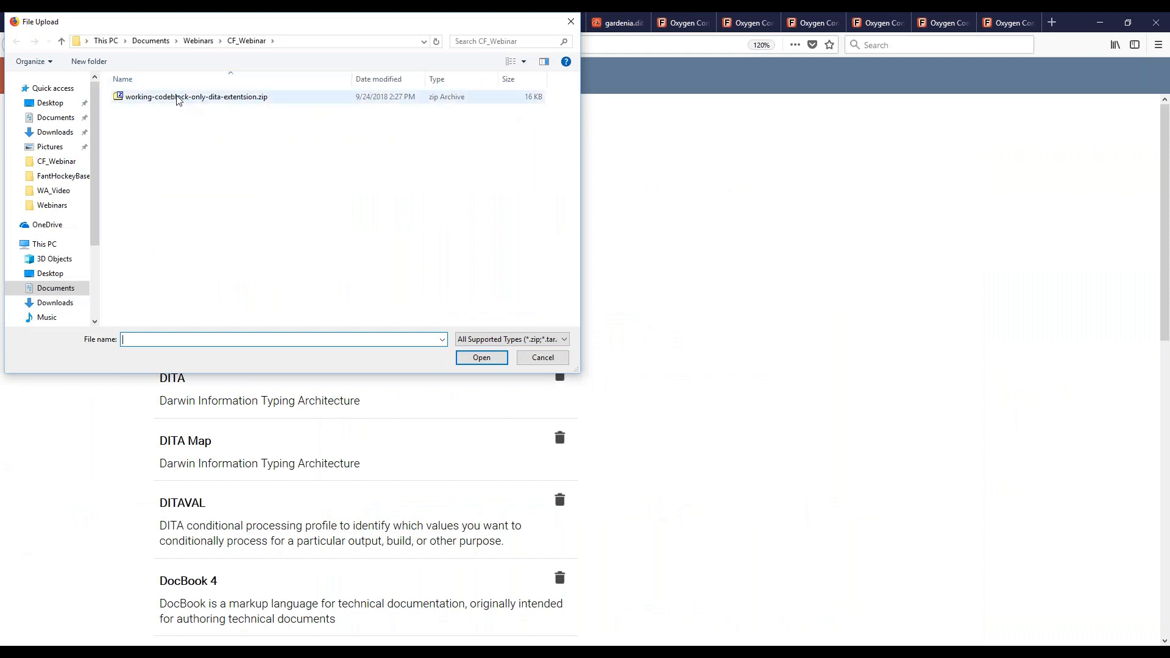
double_click(170, 101)
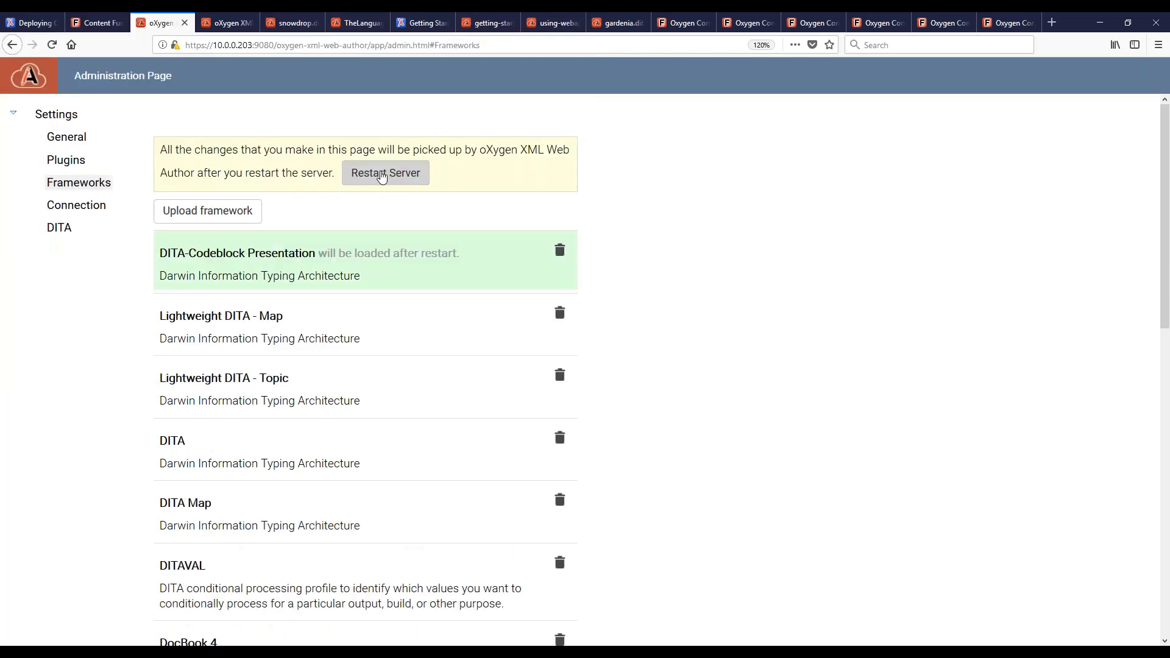
click(382, 176)
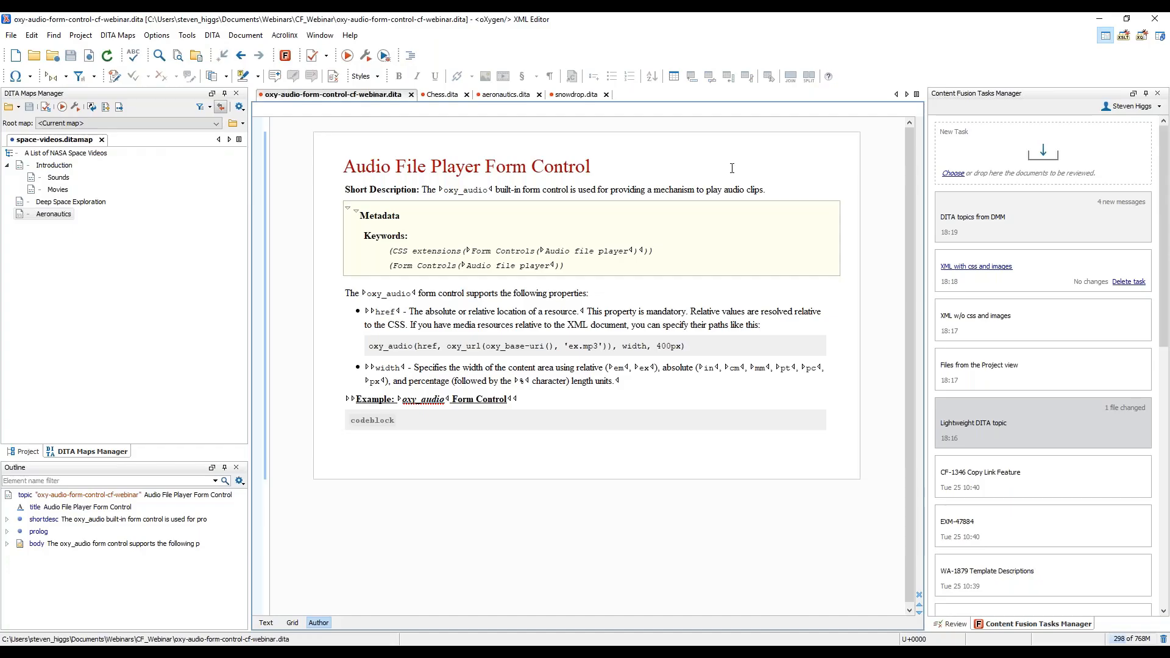
In Oxygen XML Editor, add the audio form control document to a new review task summarized "Audio file player form control" and upload it.
right_click(732, 167)
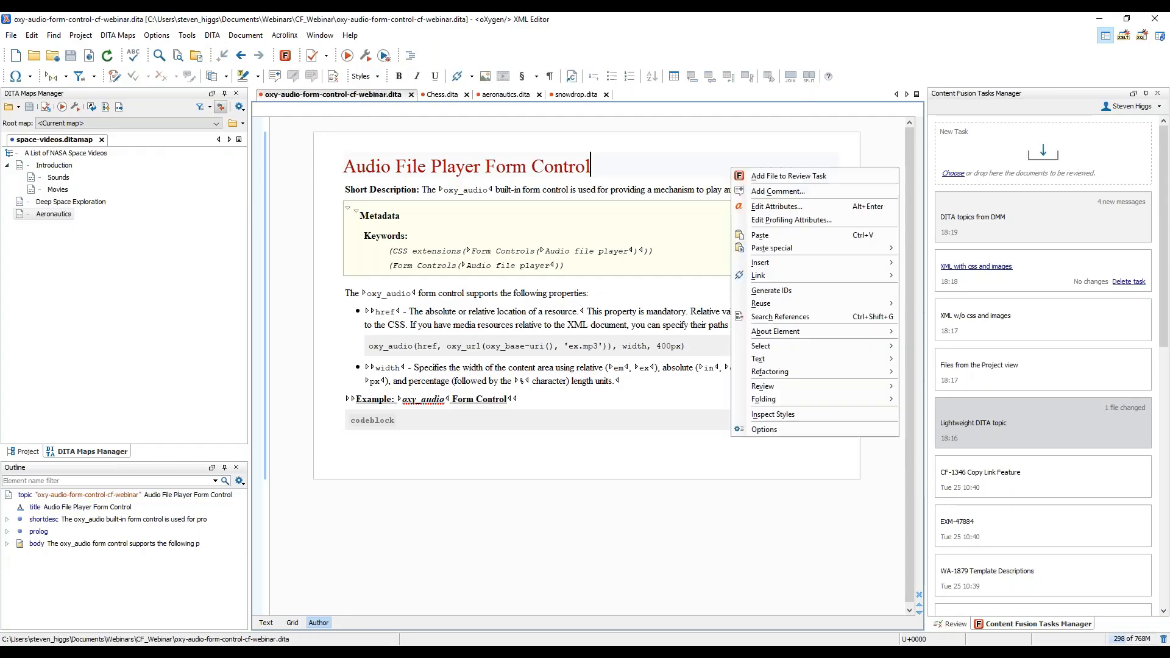
click(778, 176)
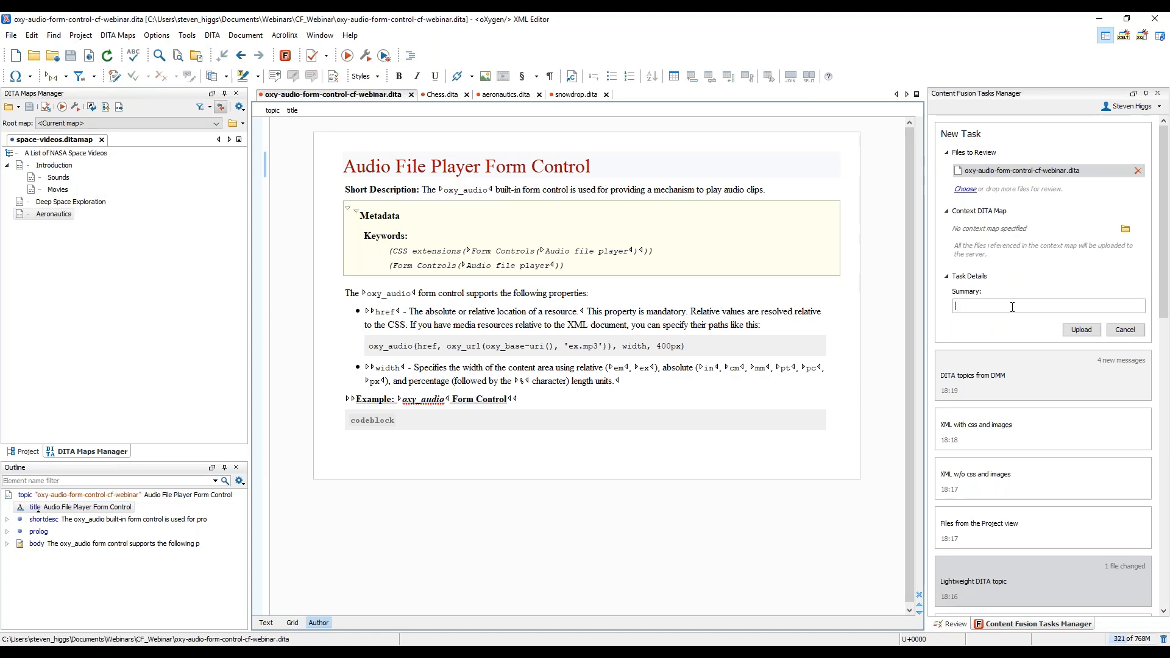
text(Audio file player form control)
click(1080, 329)
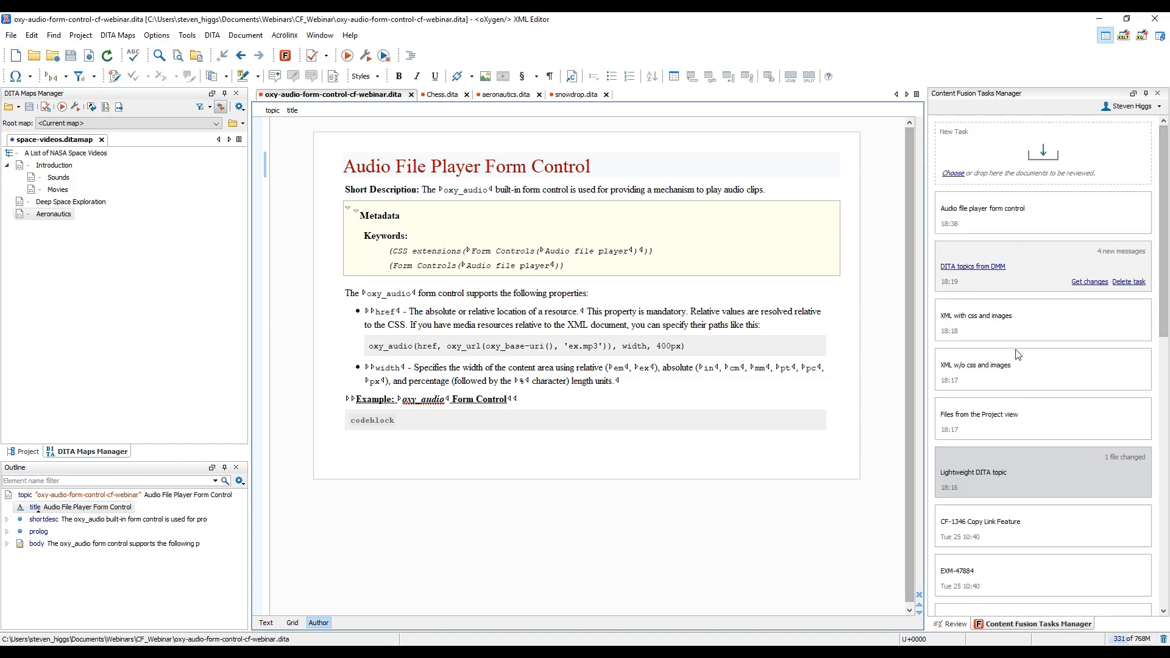
Copy the Audio file player form control task link, switch to the browser's Administration Page, and highlight the DITA-Codeblock Presentation framework name.
right_click(1036, 214)
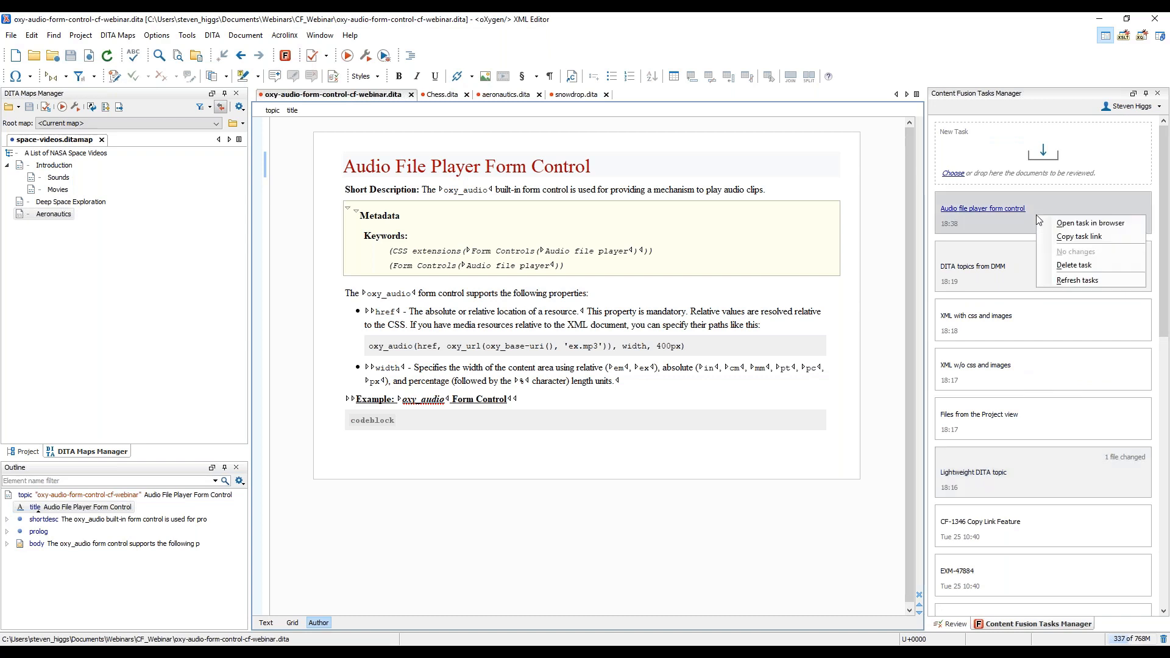
click(1080, 237)
mouse_move(1019, 215)
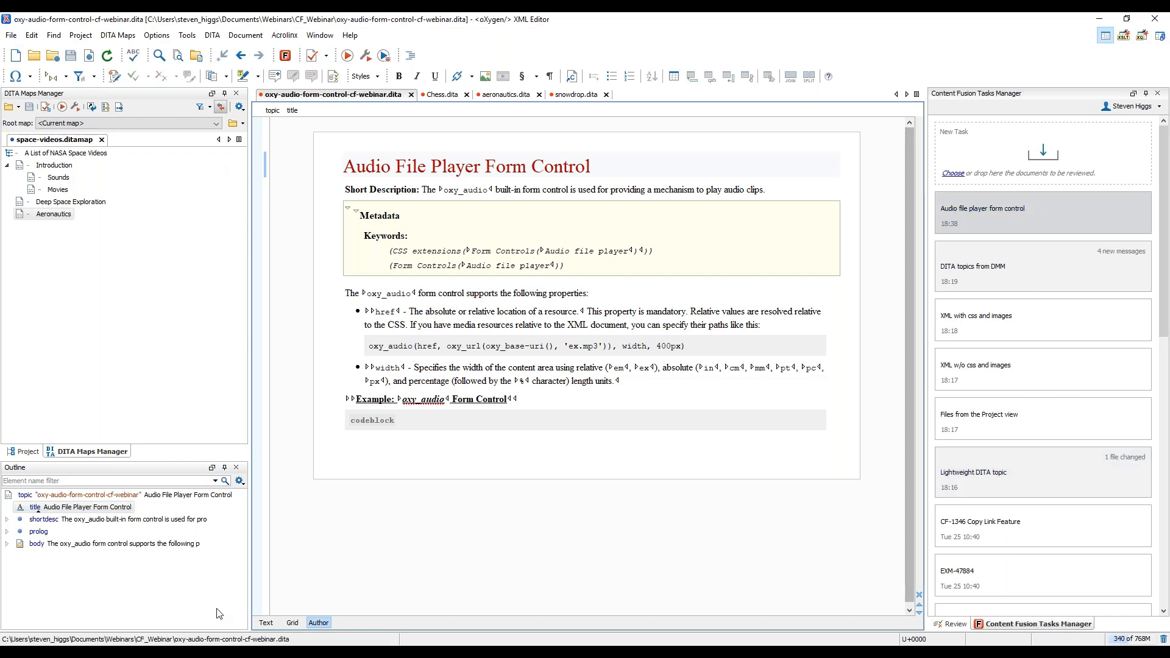
click(169, 647)
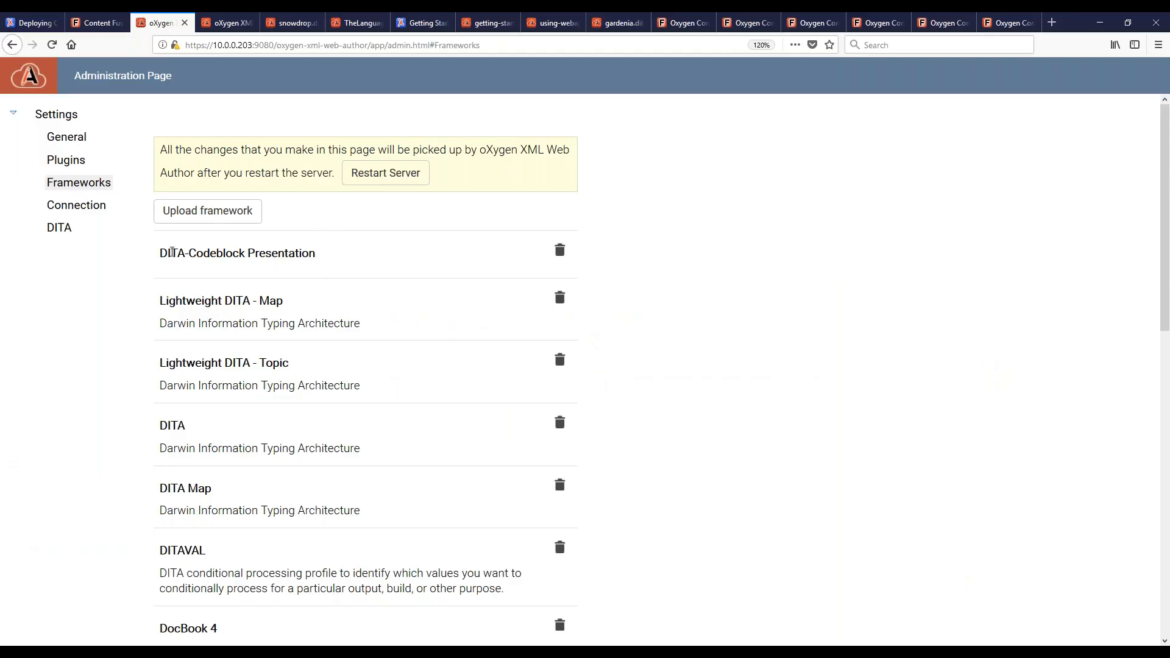
drag(160, 253, 316, 253)
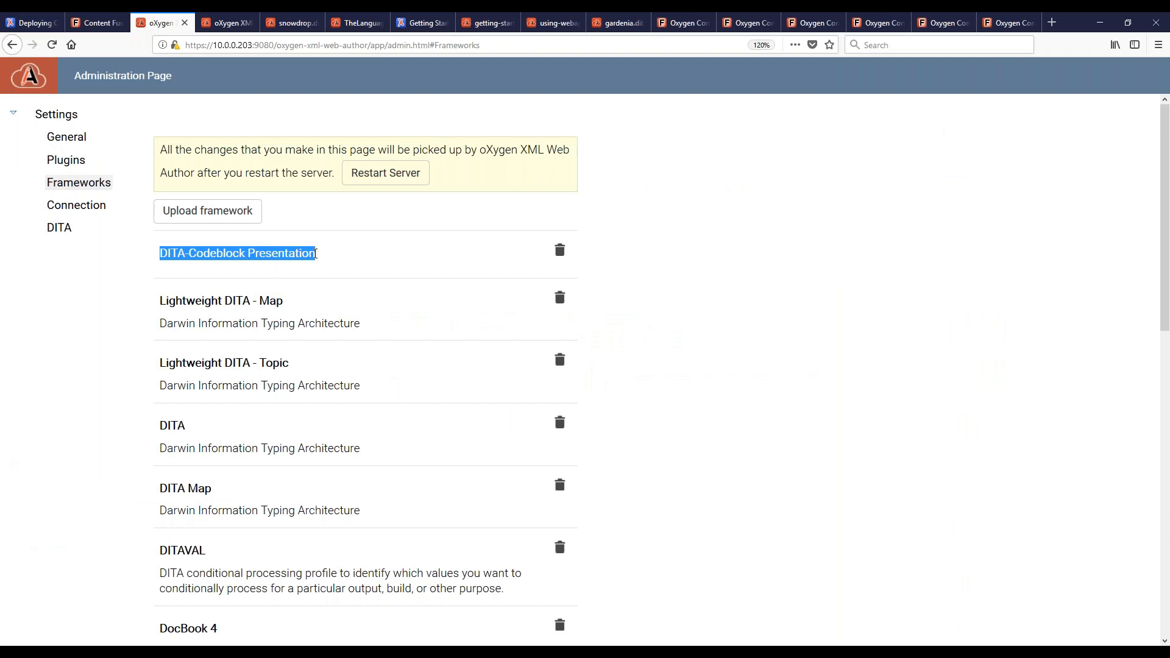
Load the copied task link in place of the Lightweight DITA topic task and open the Audio File Player Form Control file for review.
click(1010, 25)
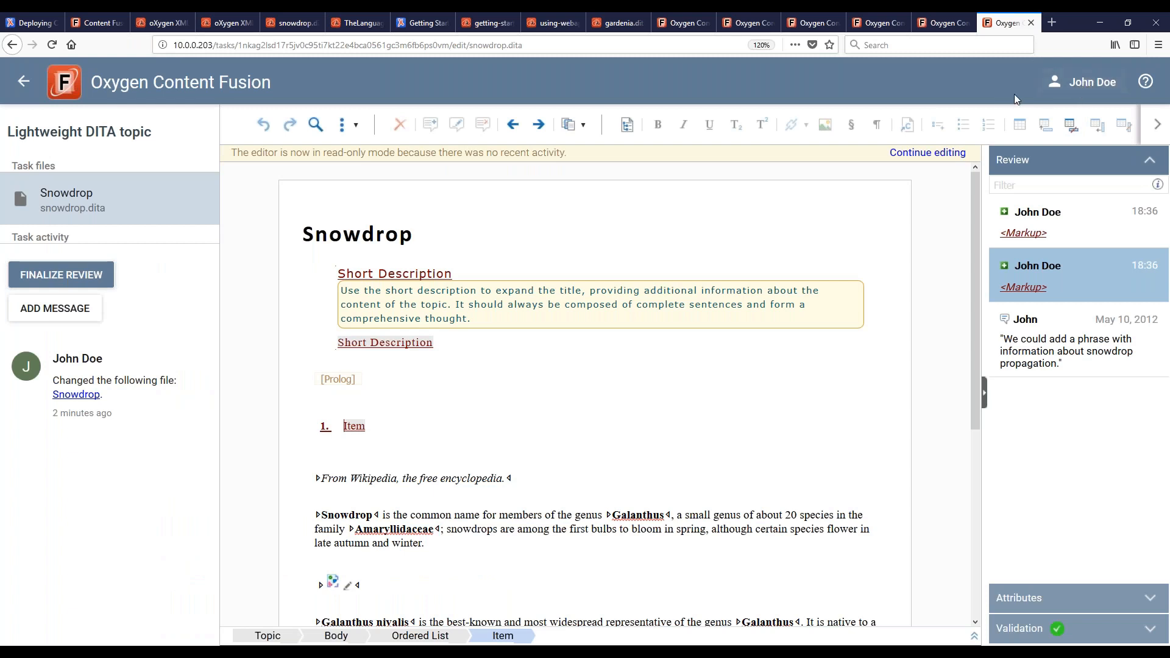
click(528, 50)
key(ctrl+v)
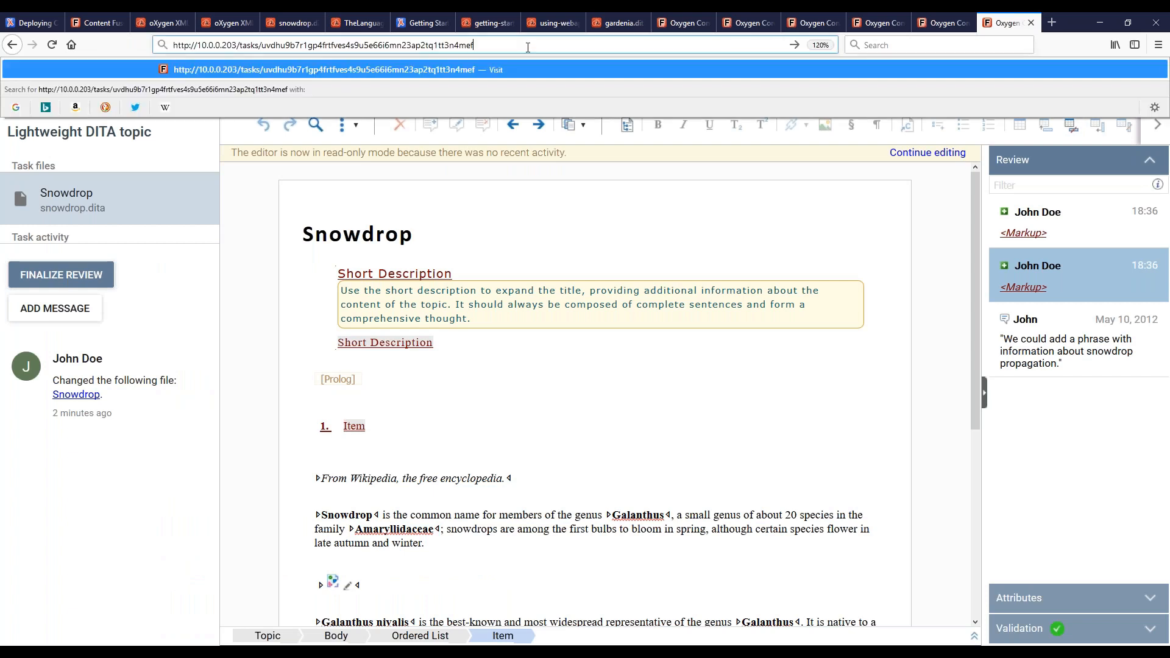
key(Return)
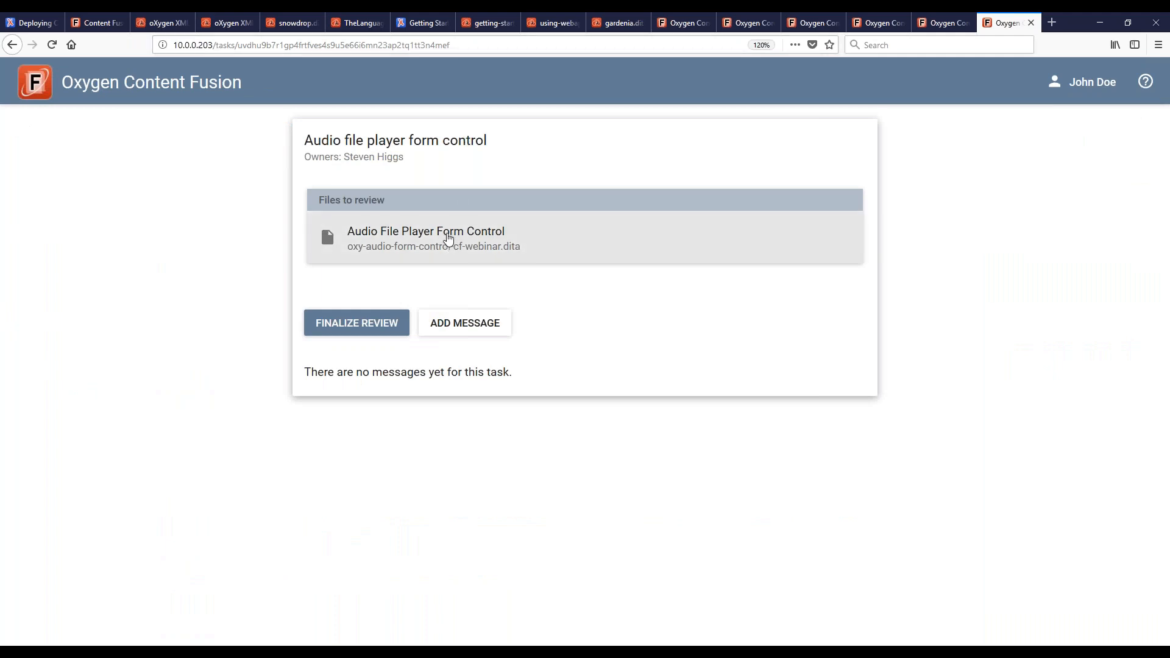
click(448, 239)
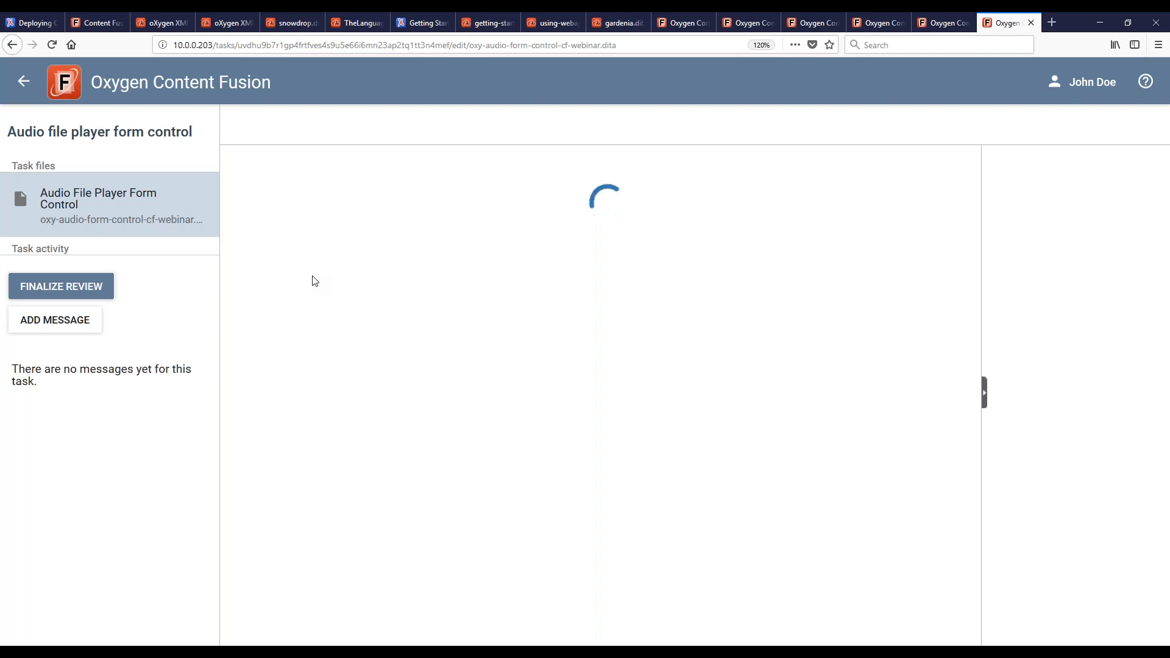
click(552, 245)
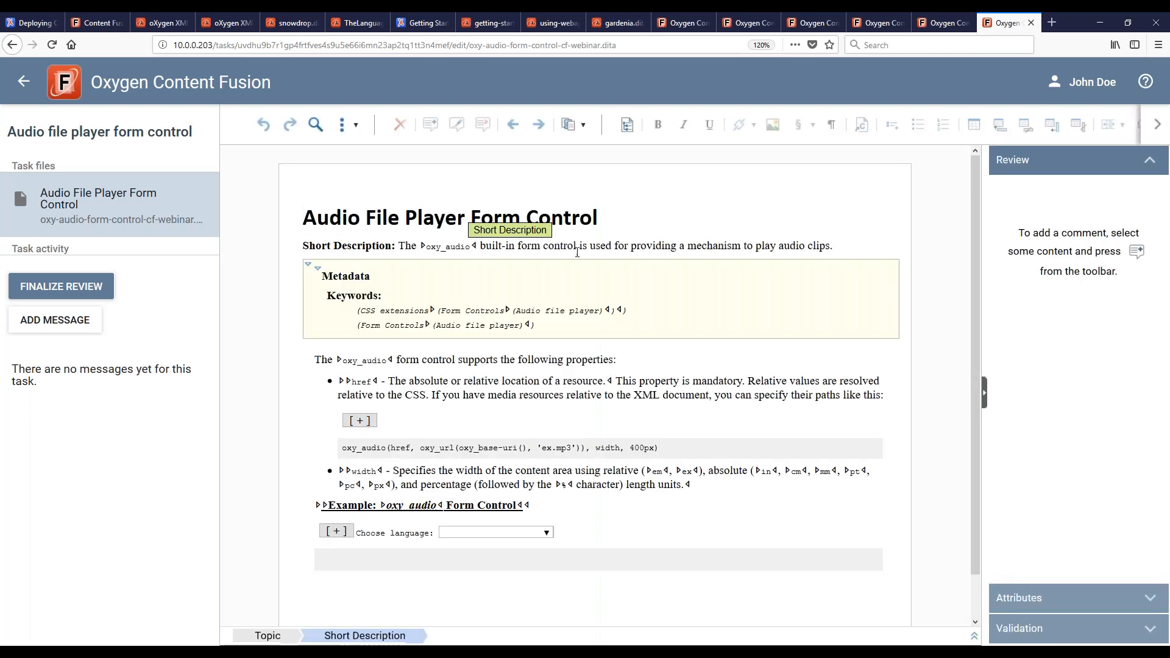
click(648, 378)
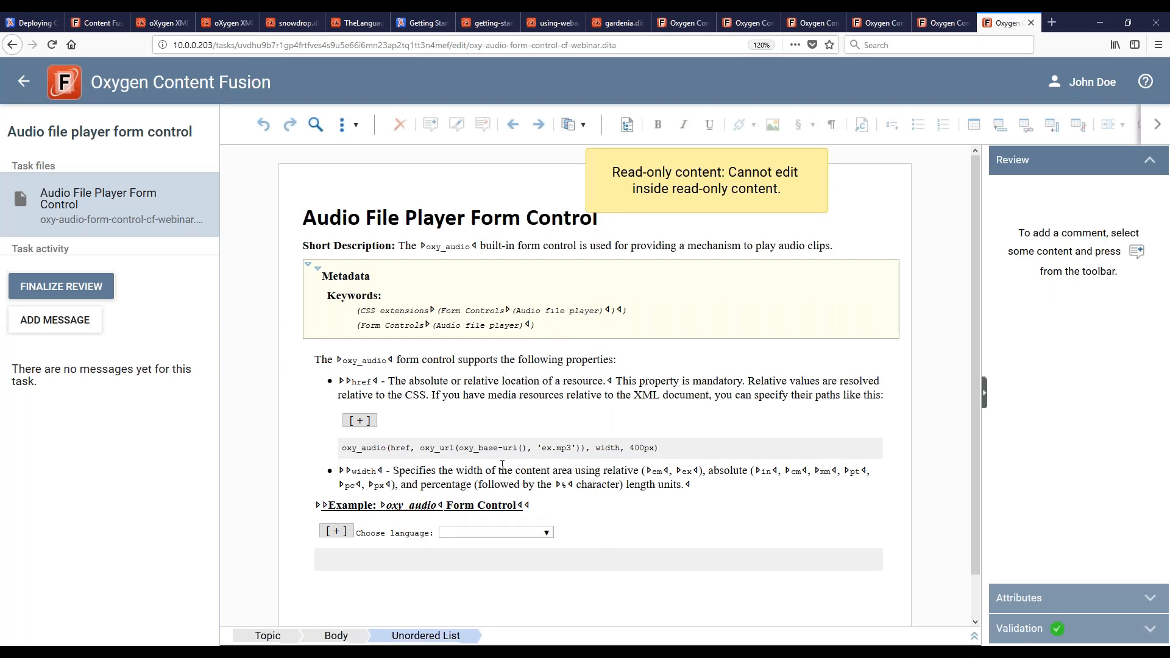
Set the language of the empty codeblock under the oxy_audio example heading to CSS and save the document.
scroll(583, 470, down, 1)
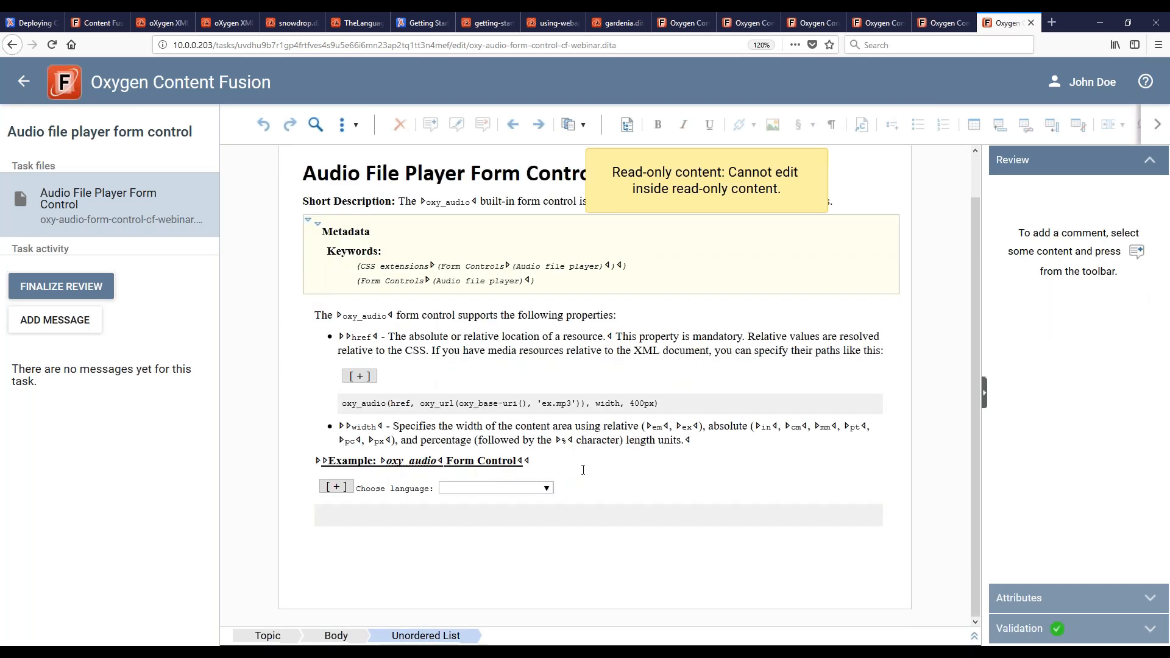
click(547, 491)
click(525, 317)
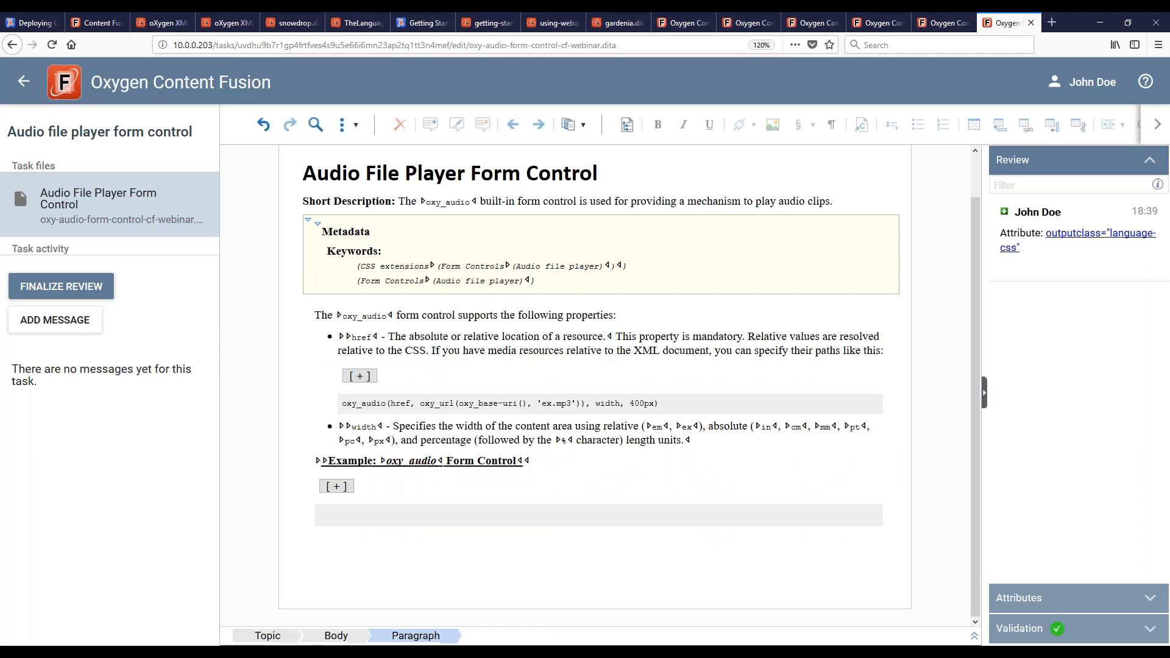
key(ctrl+s)
Copy the object code with the oxy_audio form control from code.txt in Notepad into the empty codeblock under the example heading.
key(alt+Tab)
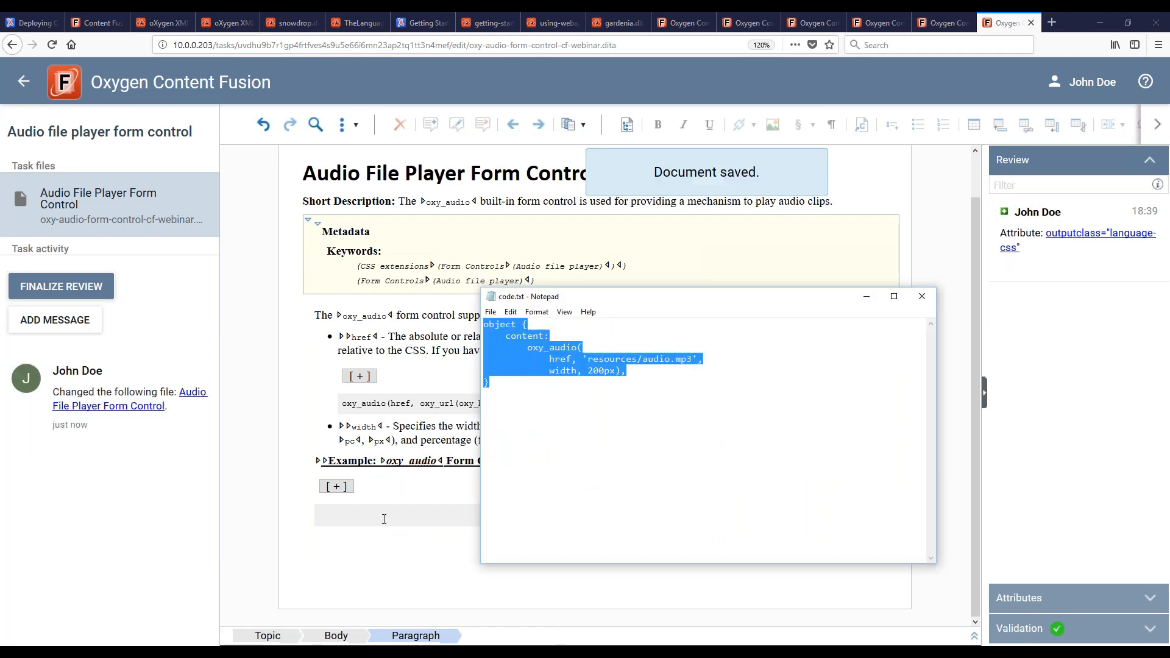
click(390, 509)
key(ctrl+v)
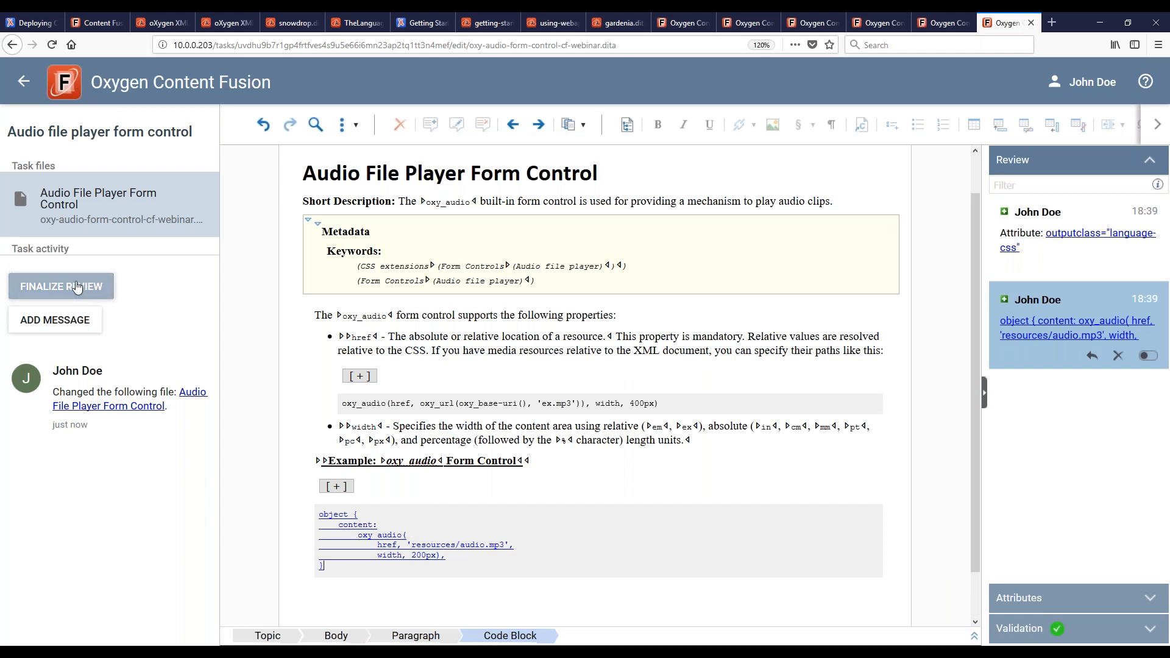
Finalize the review as finished for all documents, and automatically merge the changes to oxy-audio-form-control-cf-webinar.dita in Oxygen XML Editor.
click(55, 286)
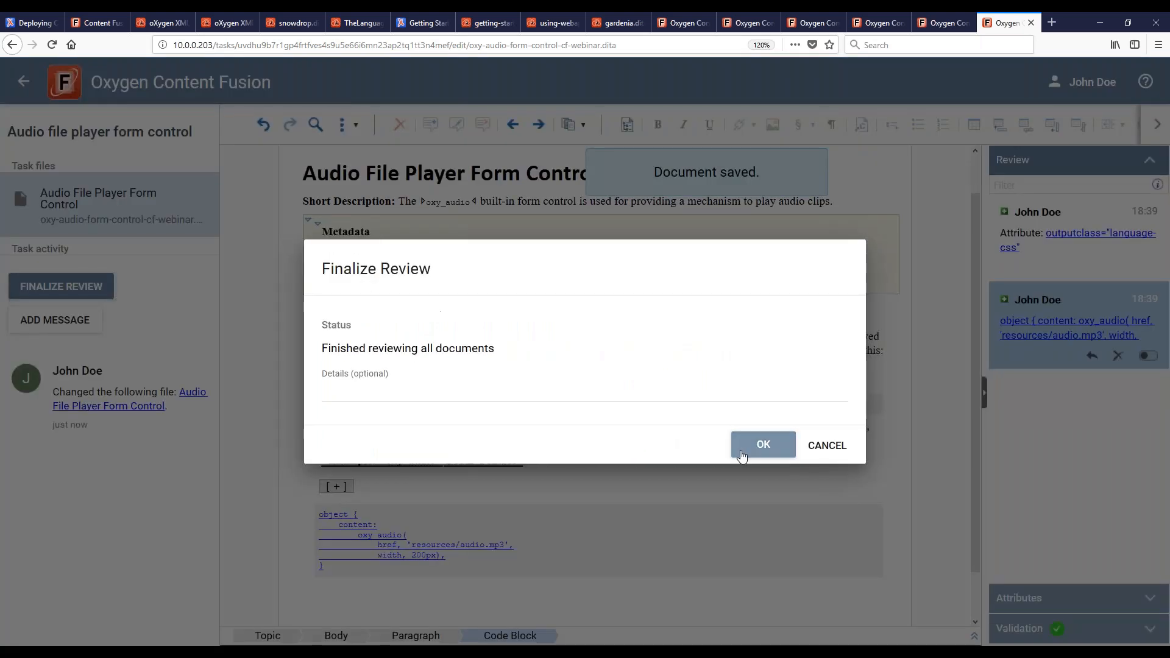
click(761, 445)
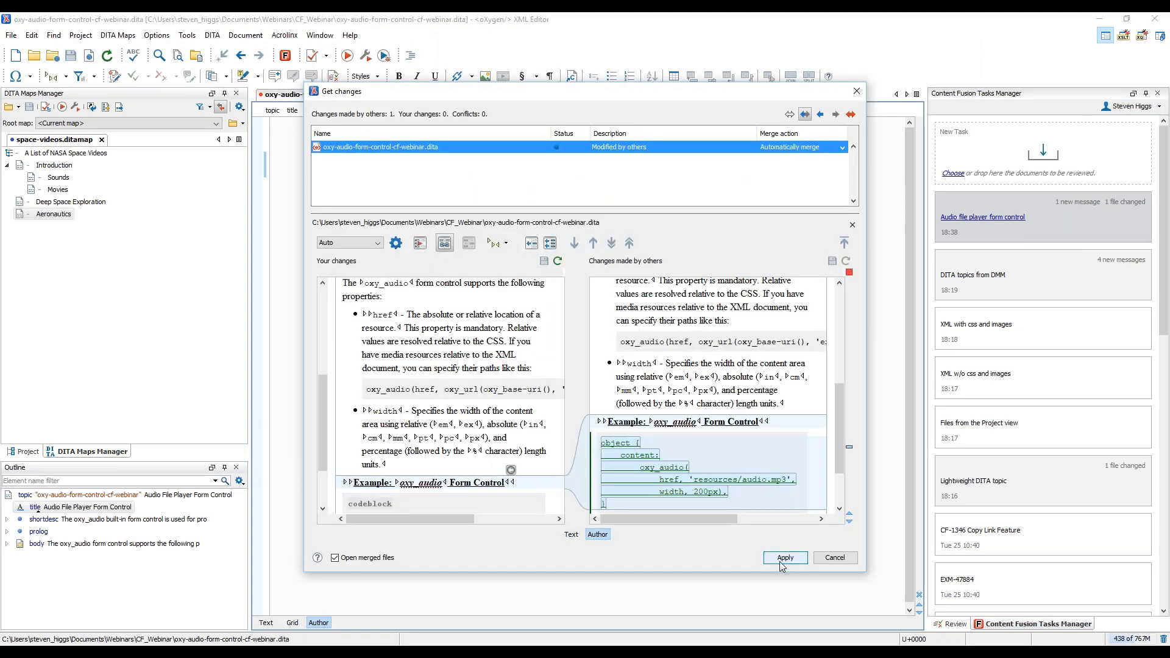
click(783, 564)
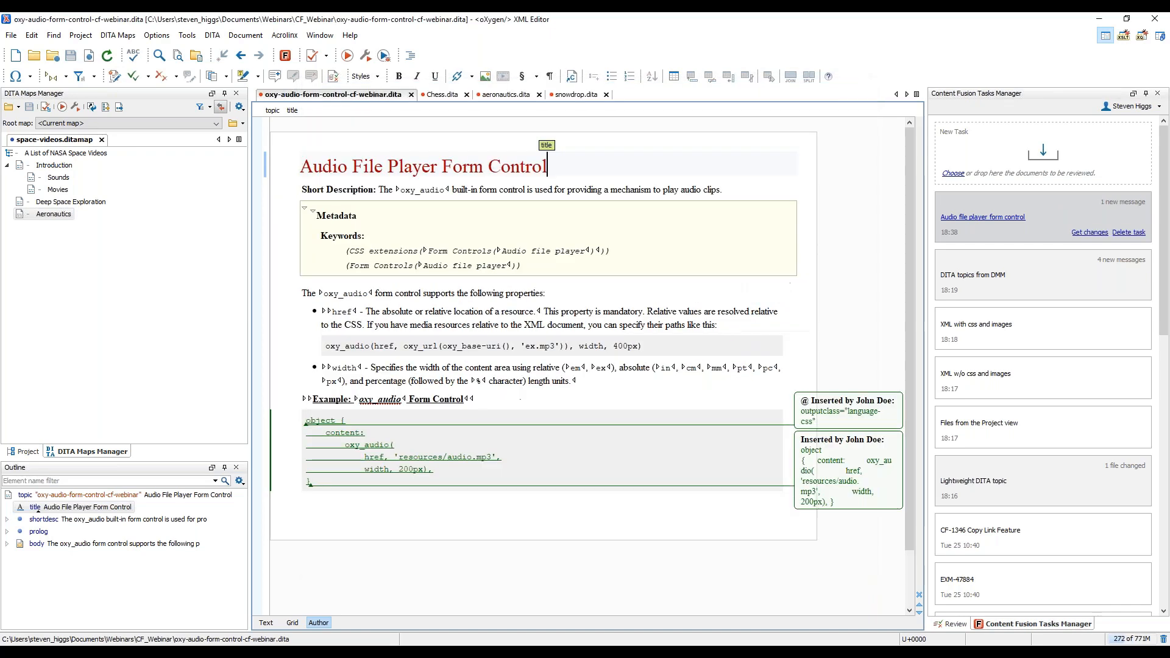
click(135, 76)
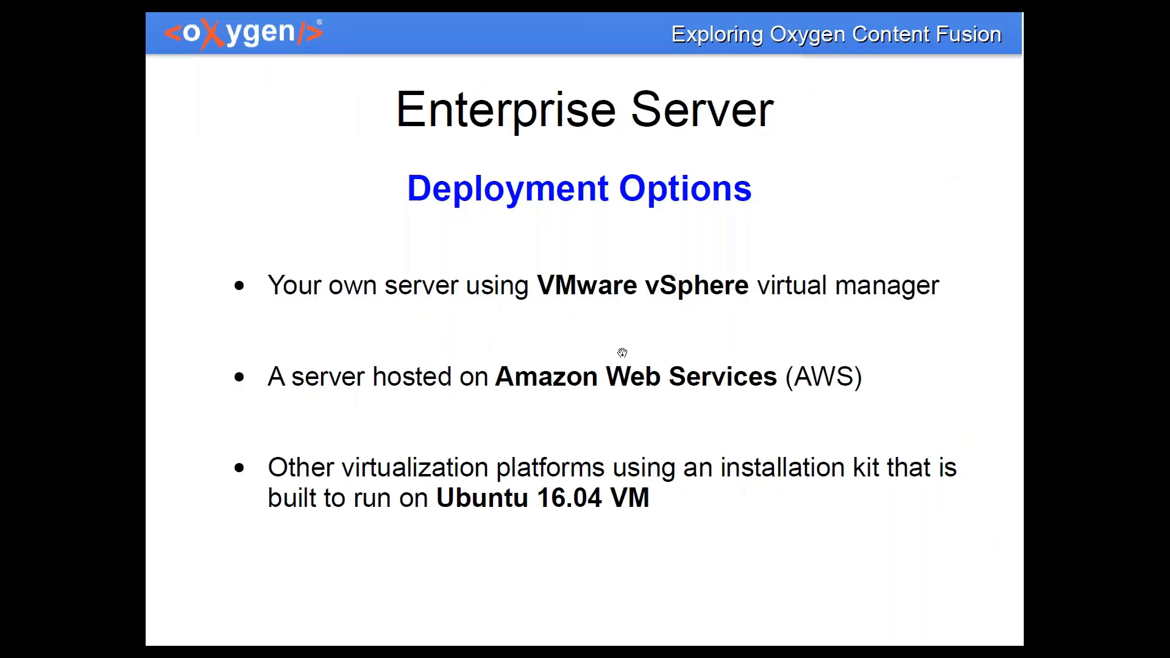
click(623, 353)
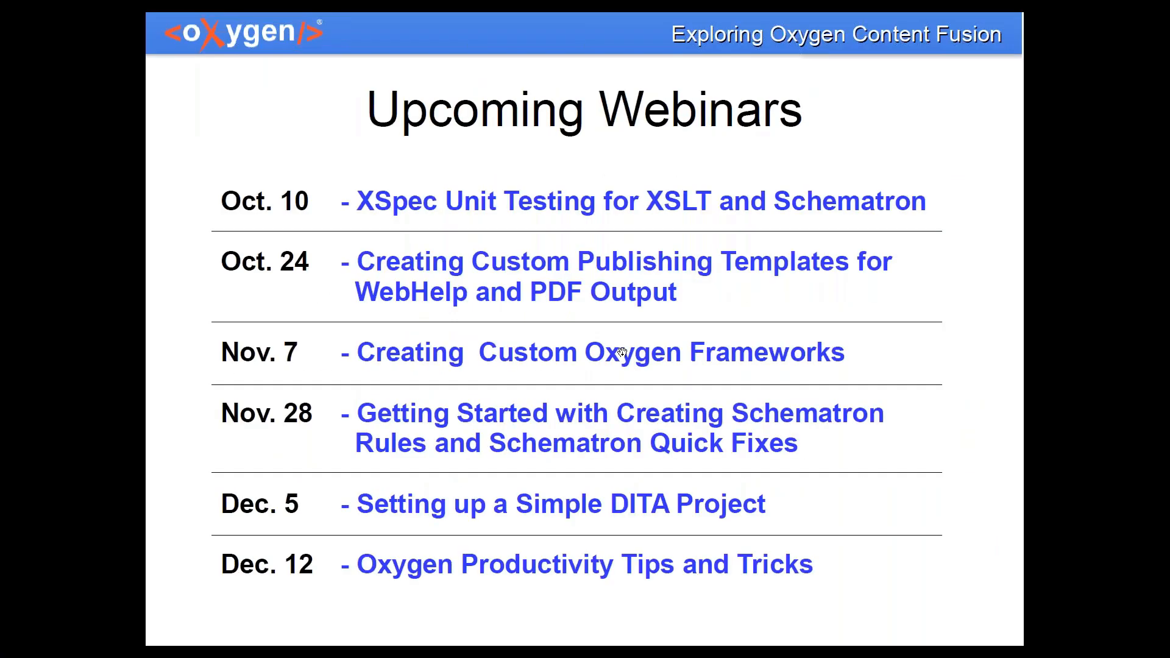